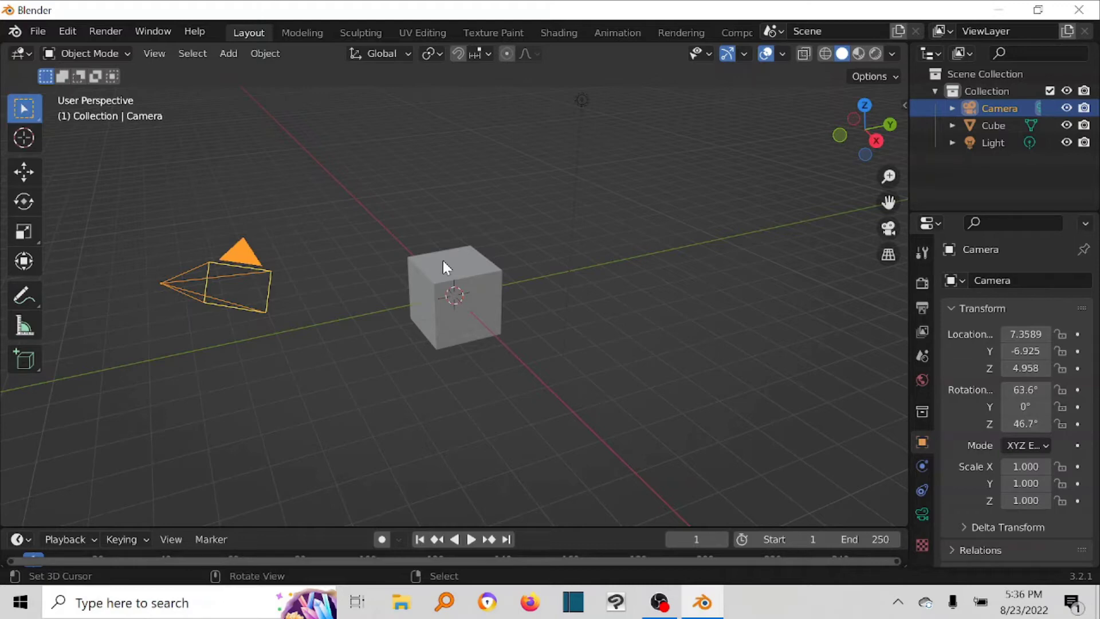
- Move the default cube freely to about X -0.08, Y 1.63, Z 1.47 m and clear its location
left_click(445, 266)
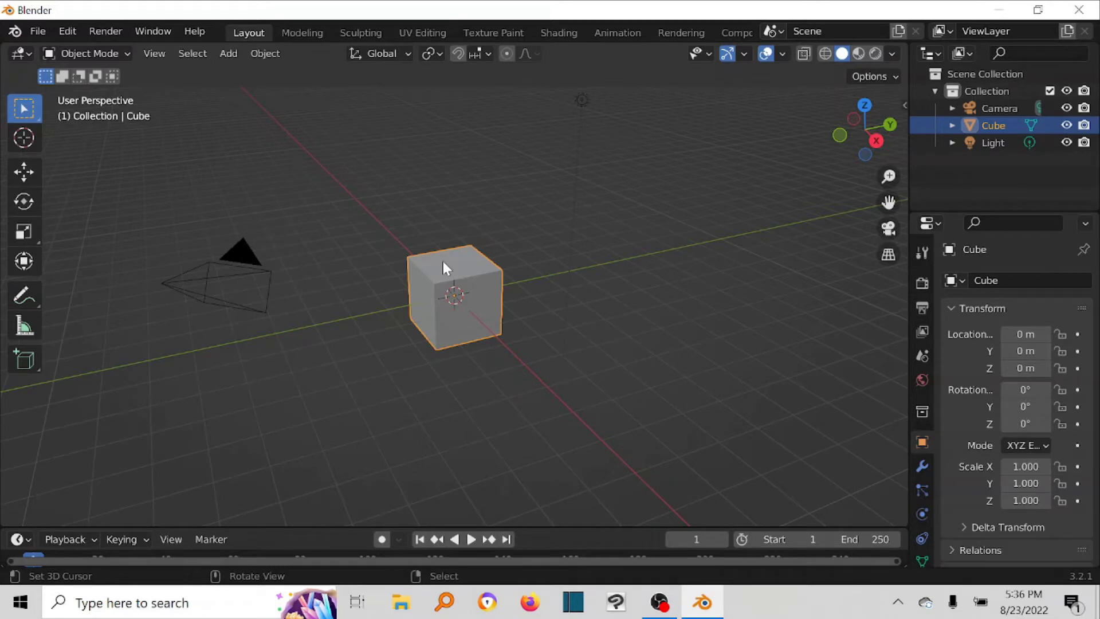
key("g")
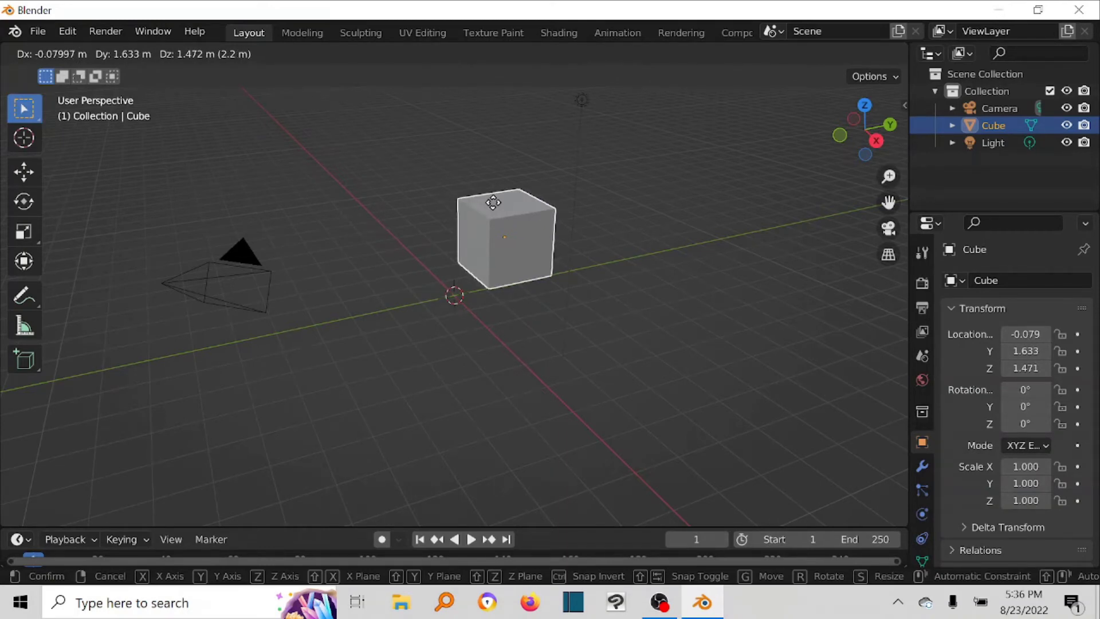
left_click(494, 202)
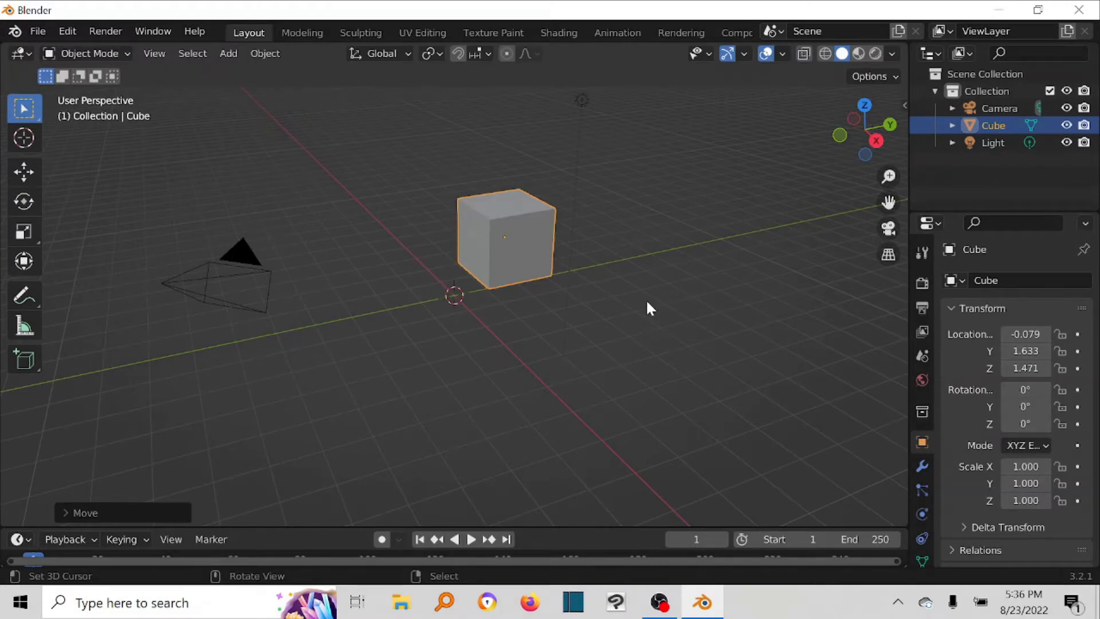
key("alt+g")
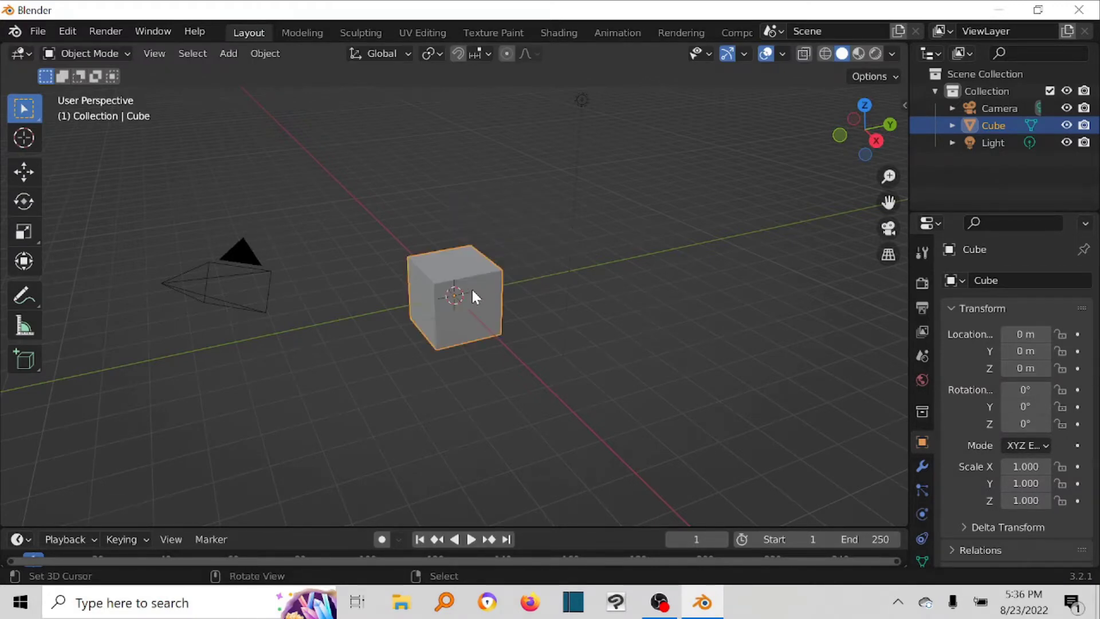
- Move the cube away from the origin to about X 0.60, Y 3.30, Z 1.58 m
key("g")
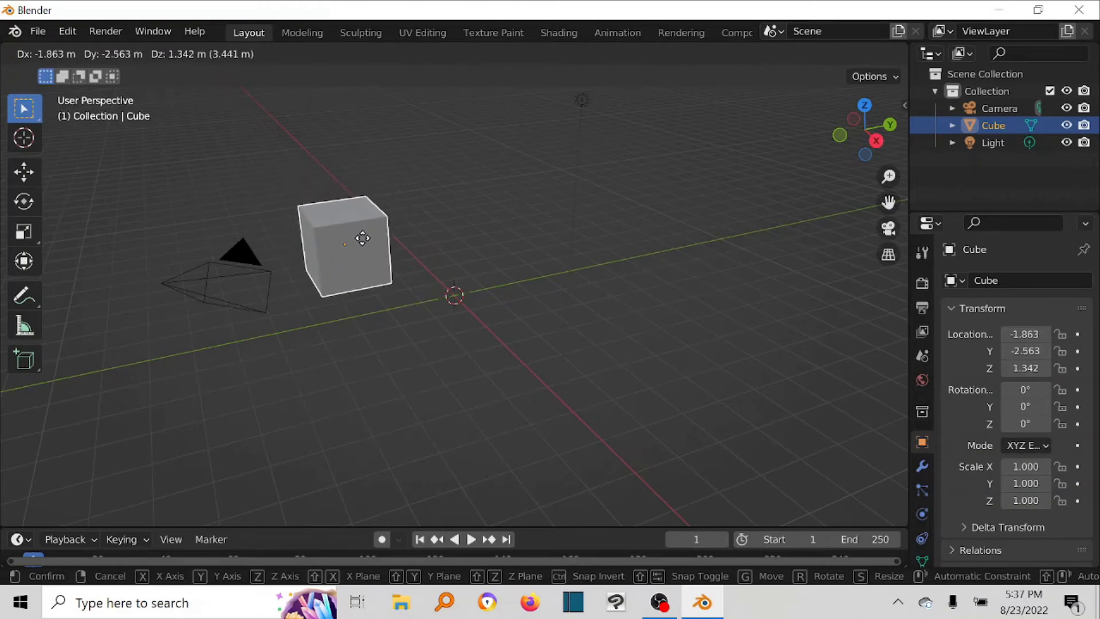
key("Escape")
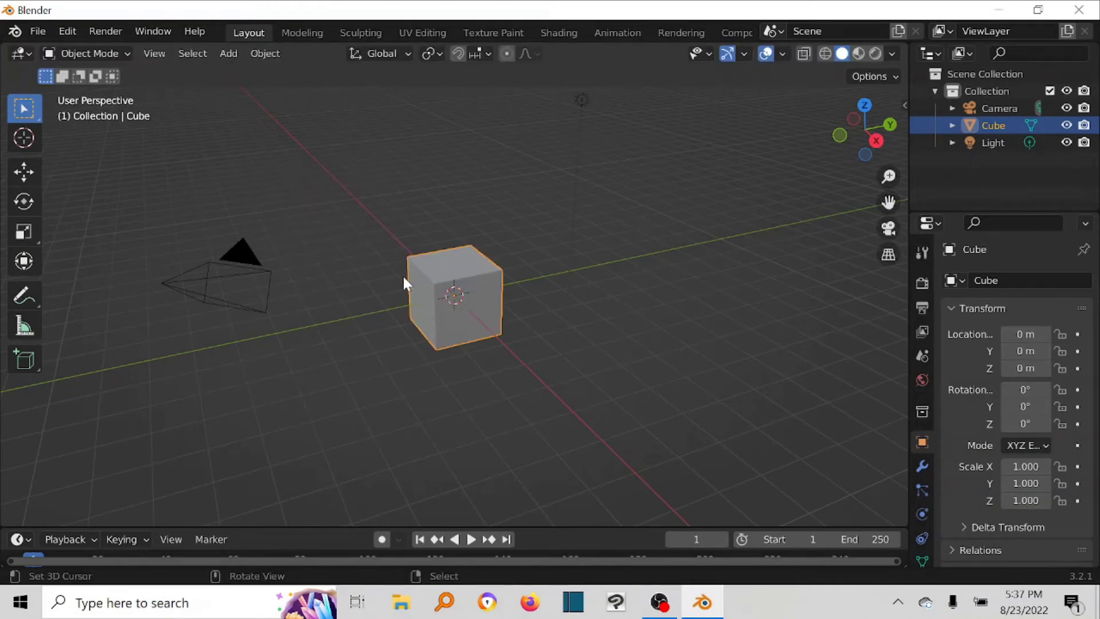
key("g")
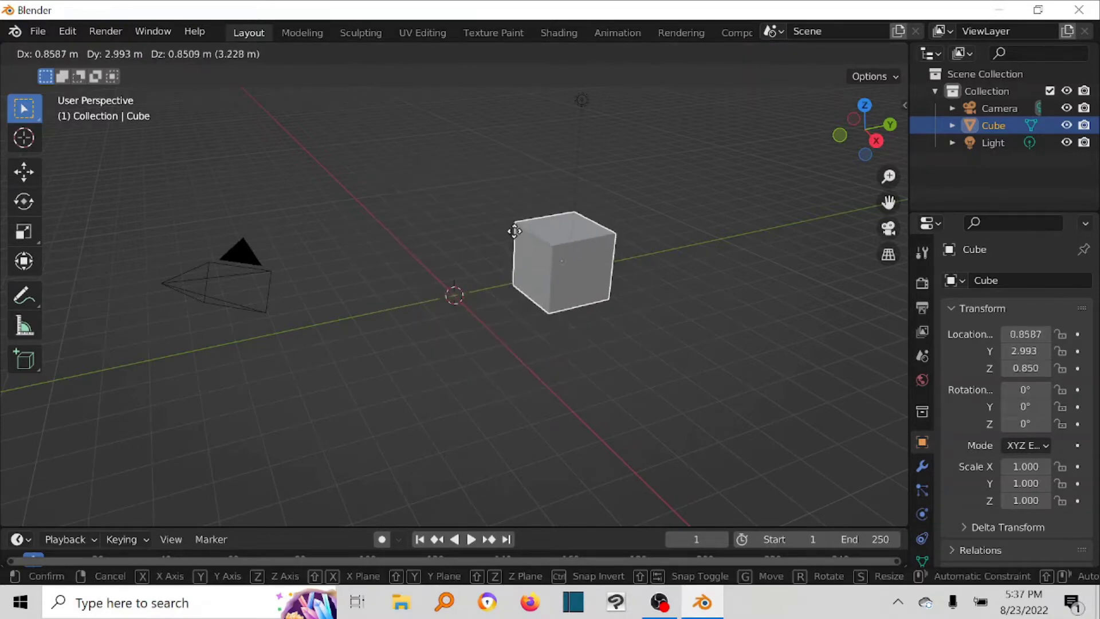
left_click(516, 213)
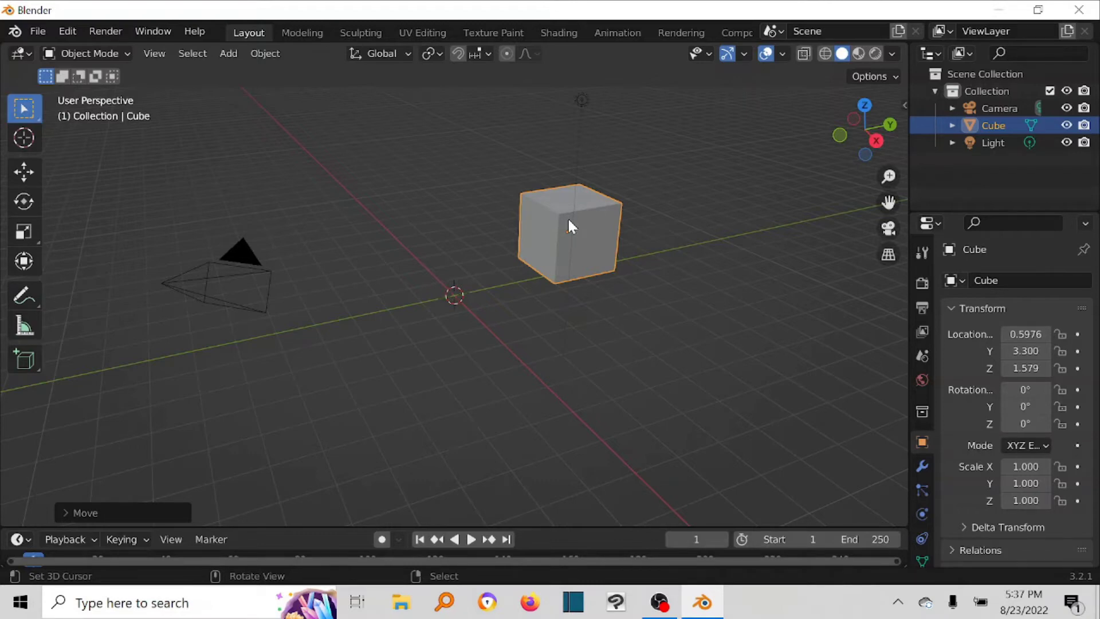
- Try scaling the cube along the global Y axis by a factor of about -3.0, and undo it
key("s")
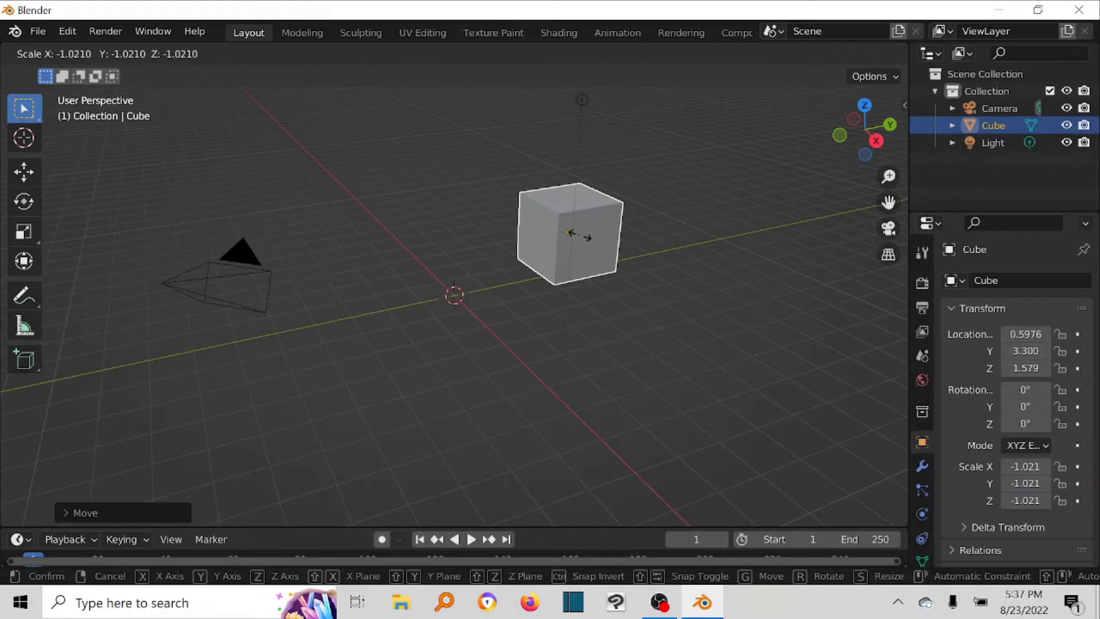
key("y")
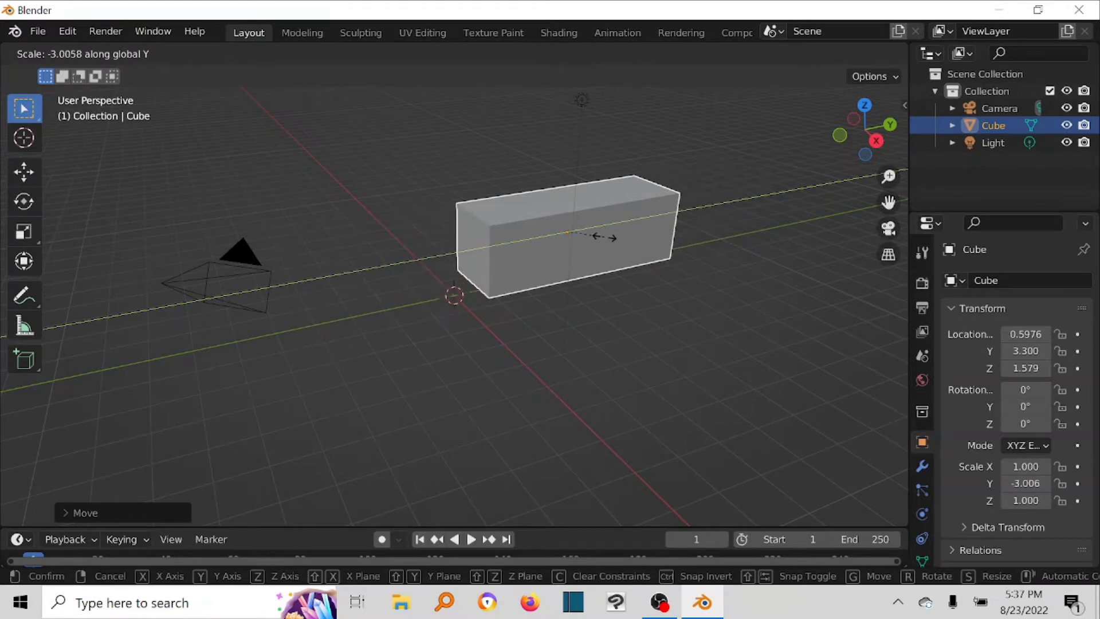
left_click(605, 237)
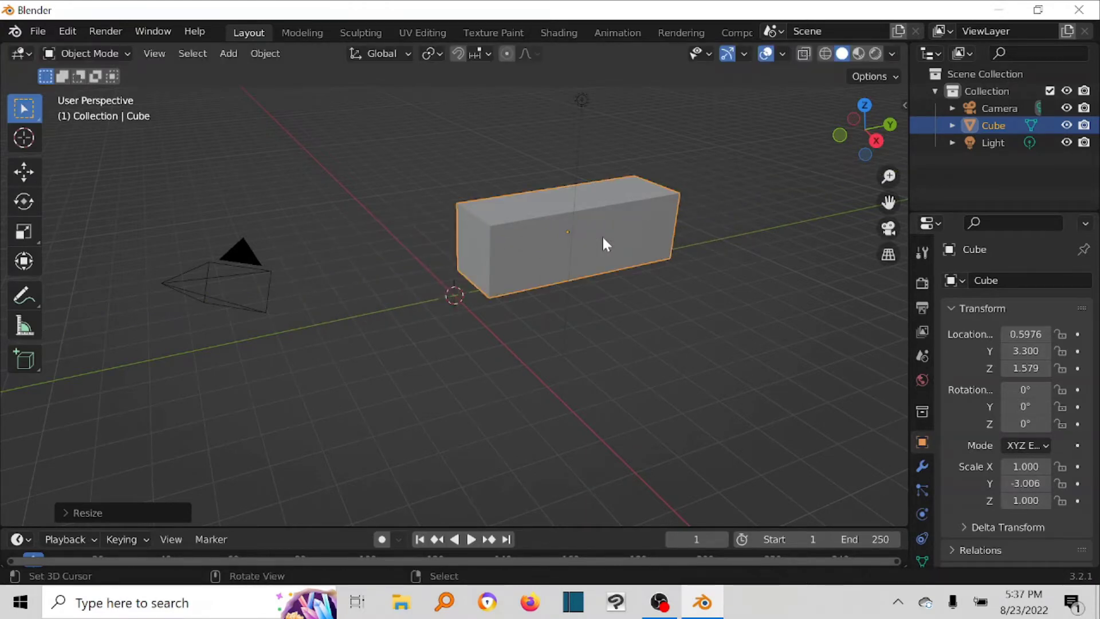
key("ctrl+z")
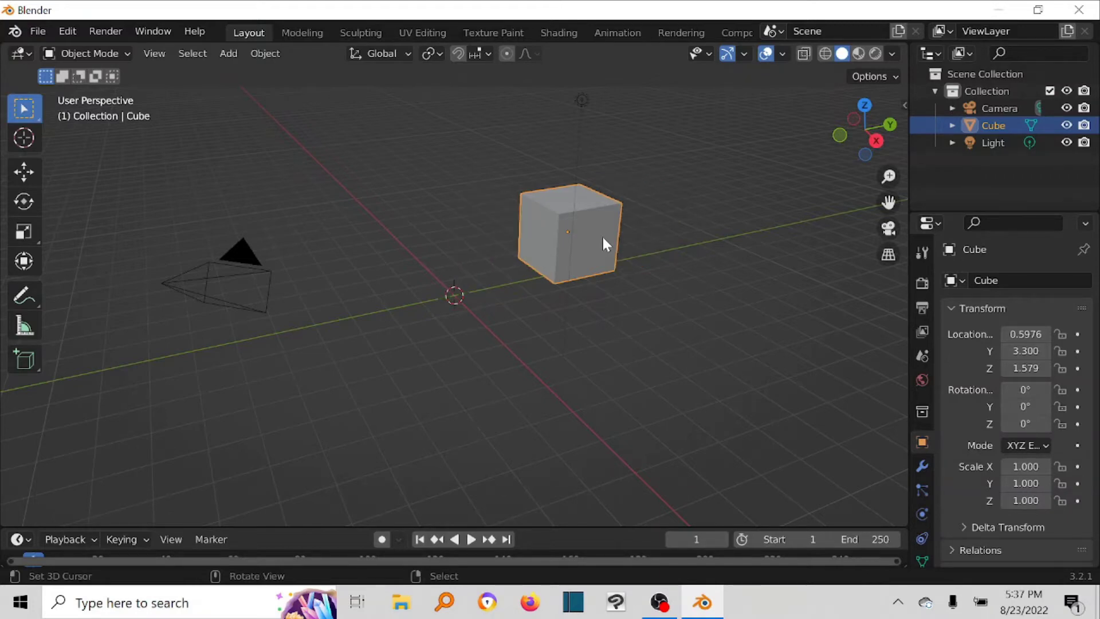
- Try scaling the cube along the global Z axis by a factor of about 3.3, and undo it
key("s")
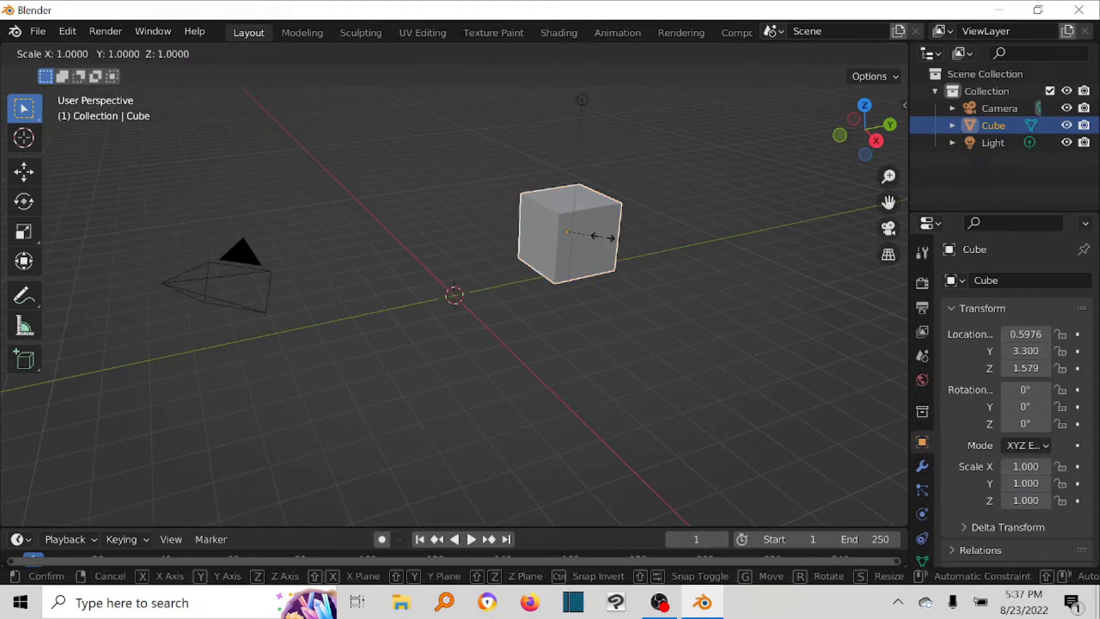
key("z")
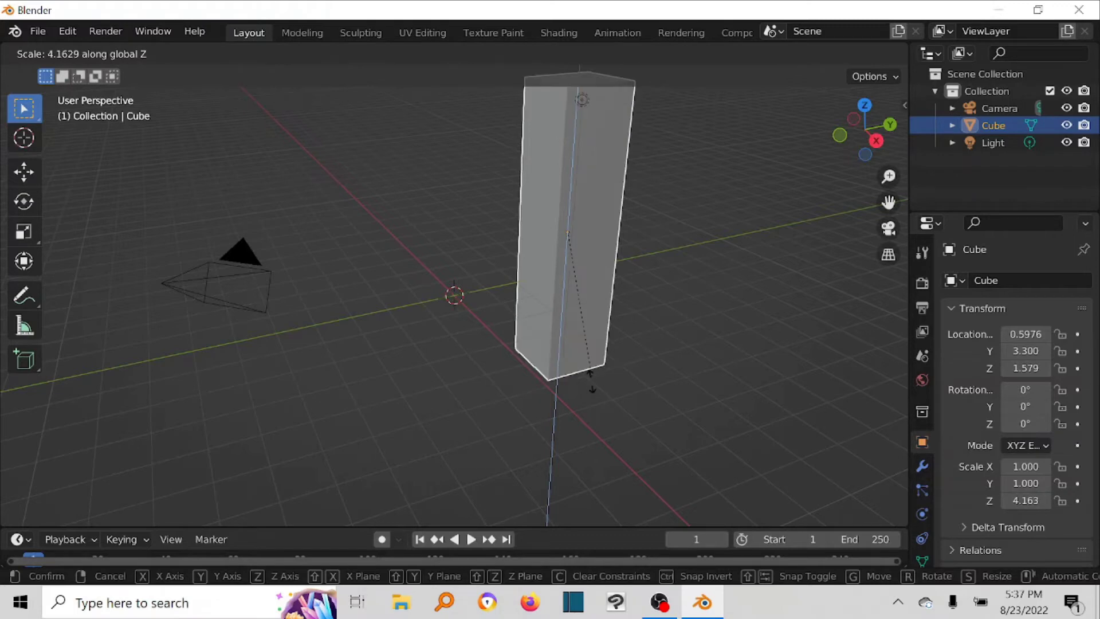
left_click(601, 346)
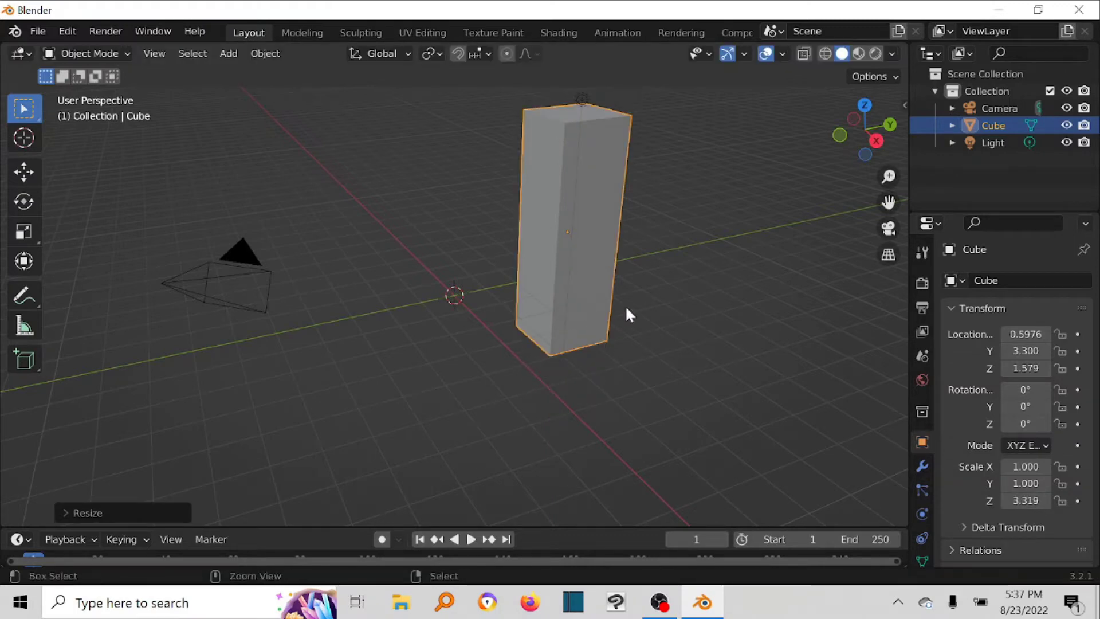
key("ctrl+z")
- Scale the cube along the global X axis by a factor of about 4.0
key("s")
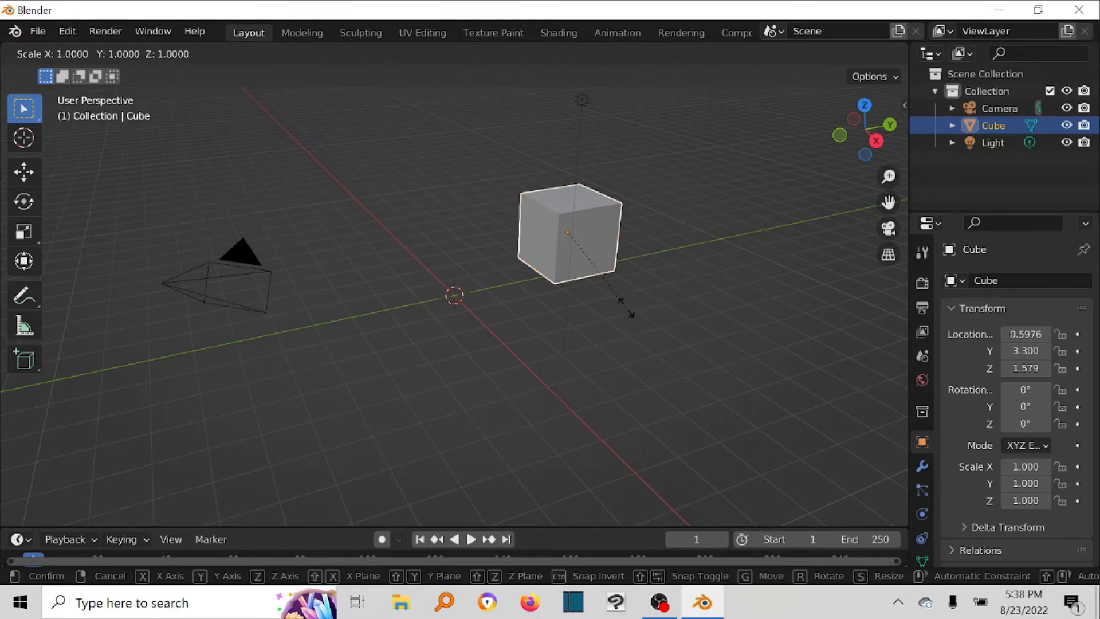
key("x")
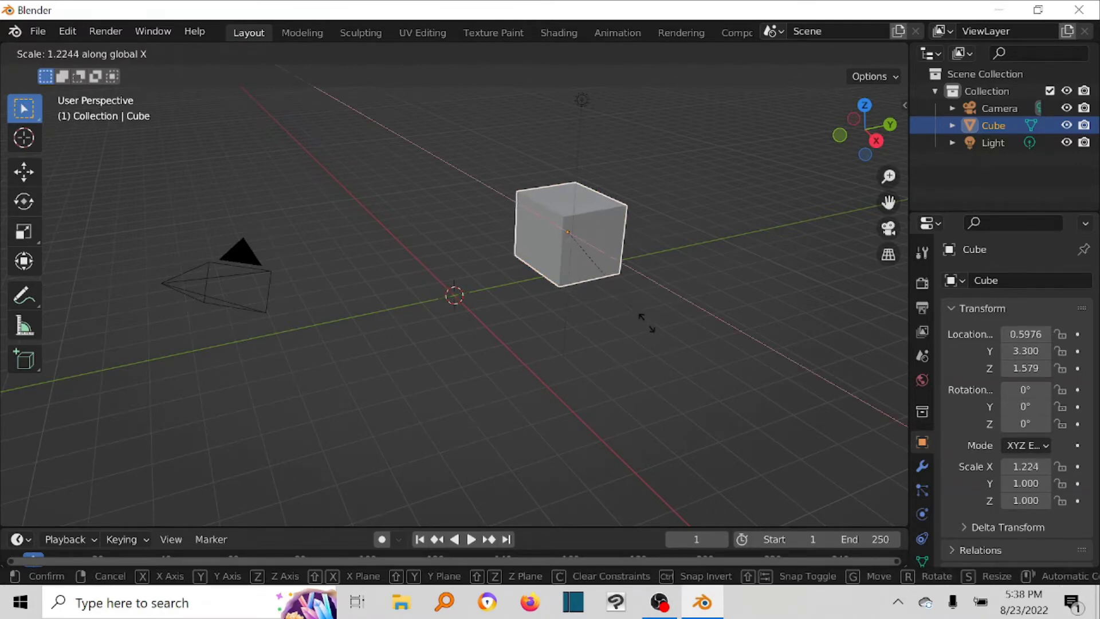
left_click(864, 467)
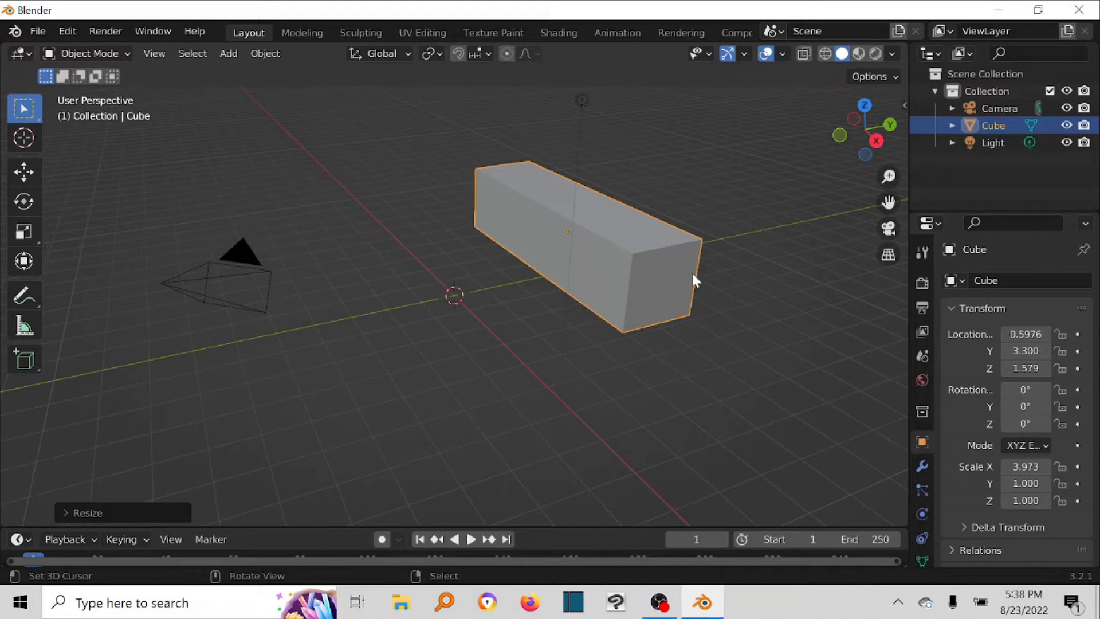
- Try rotating the stretched cube freely and about the global Y, X and Z axes, cancelling the rotation
key("r")
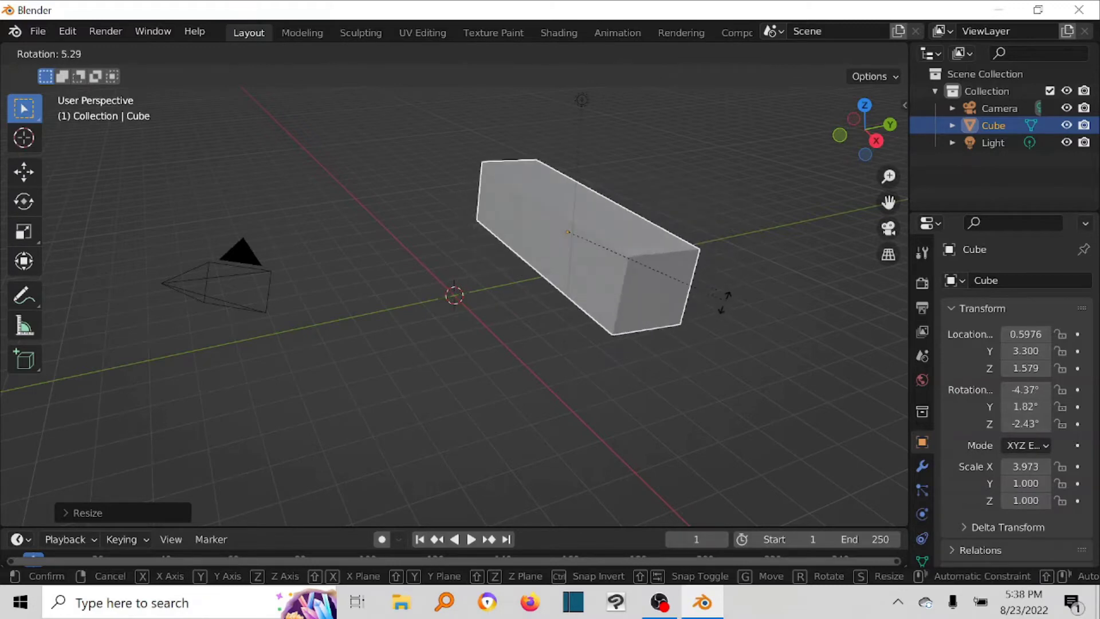
key("Escape")
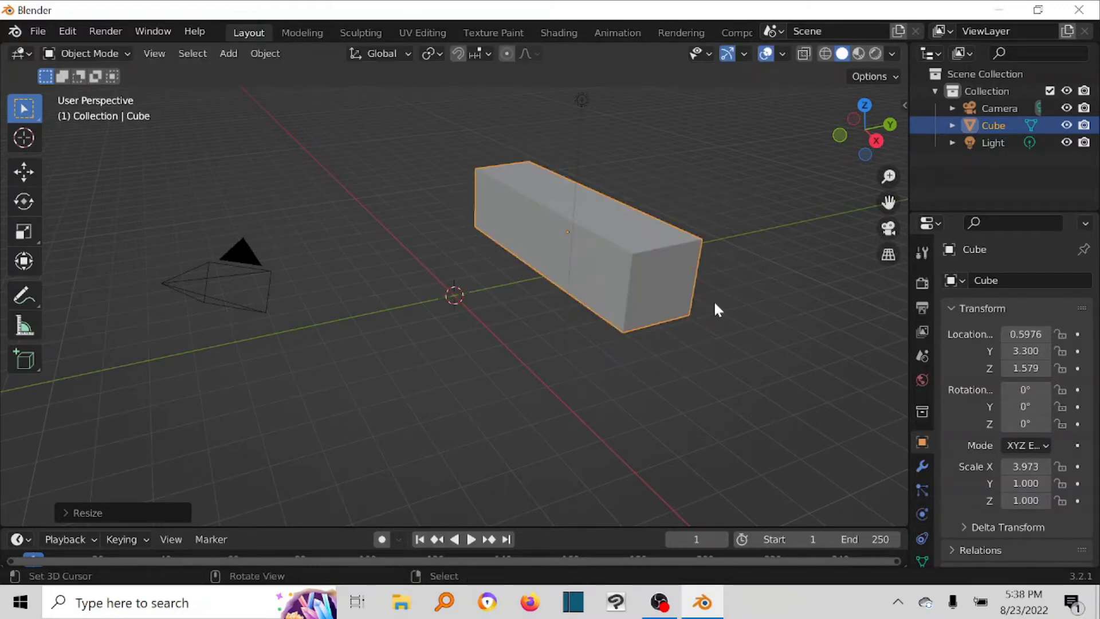
key("r")
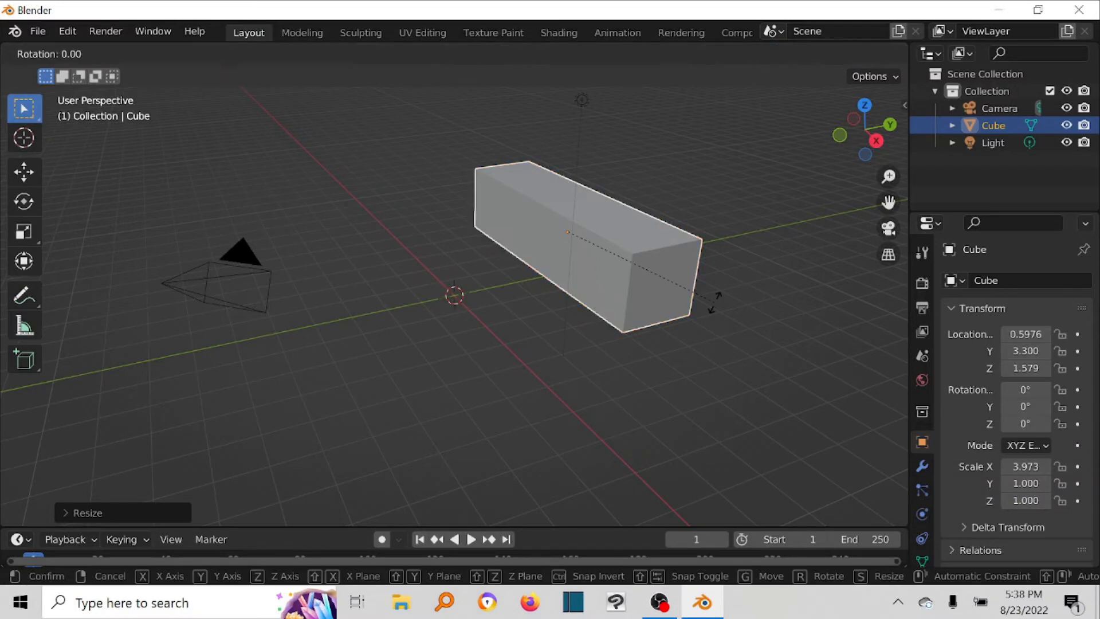
key("y")
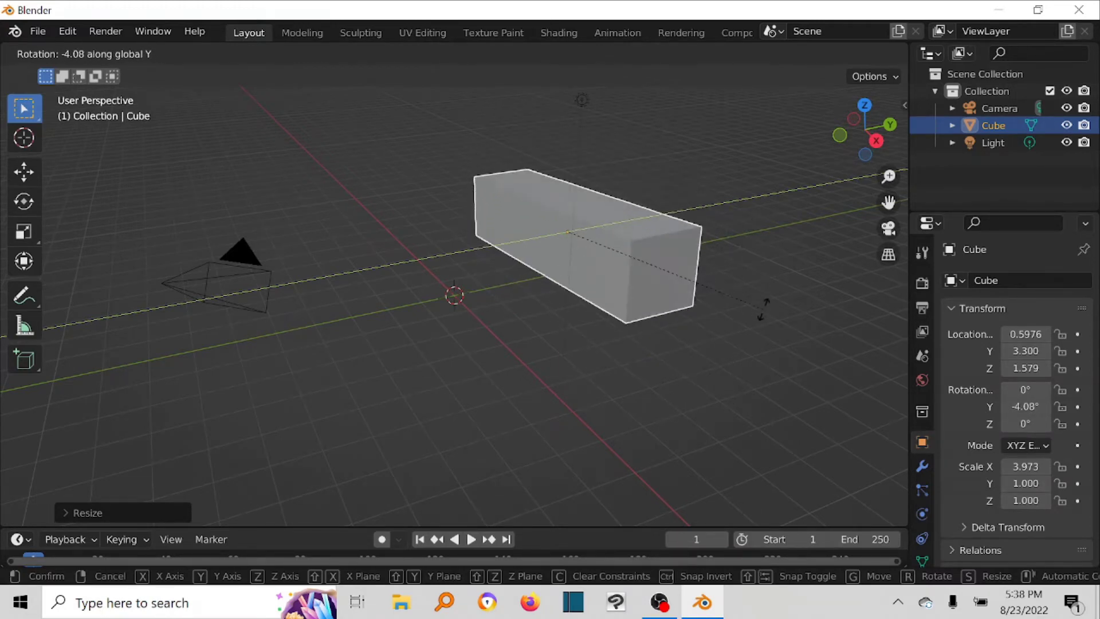
key("x")
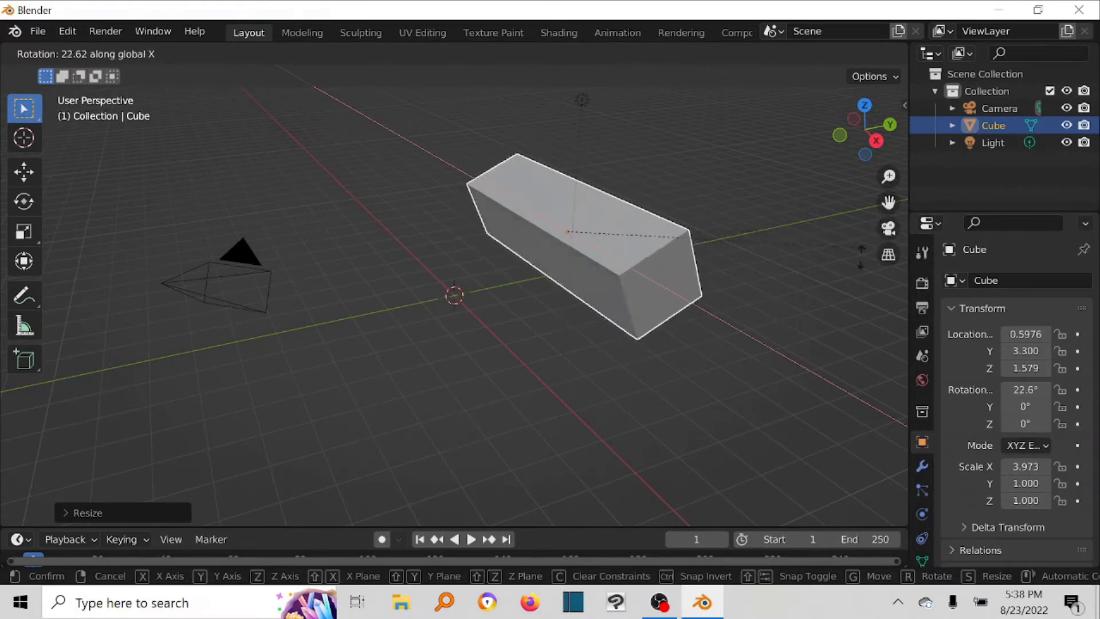
key("z")
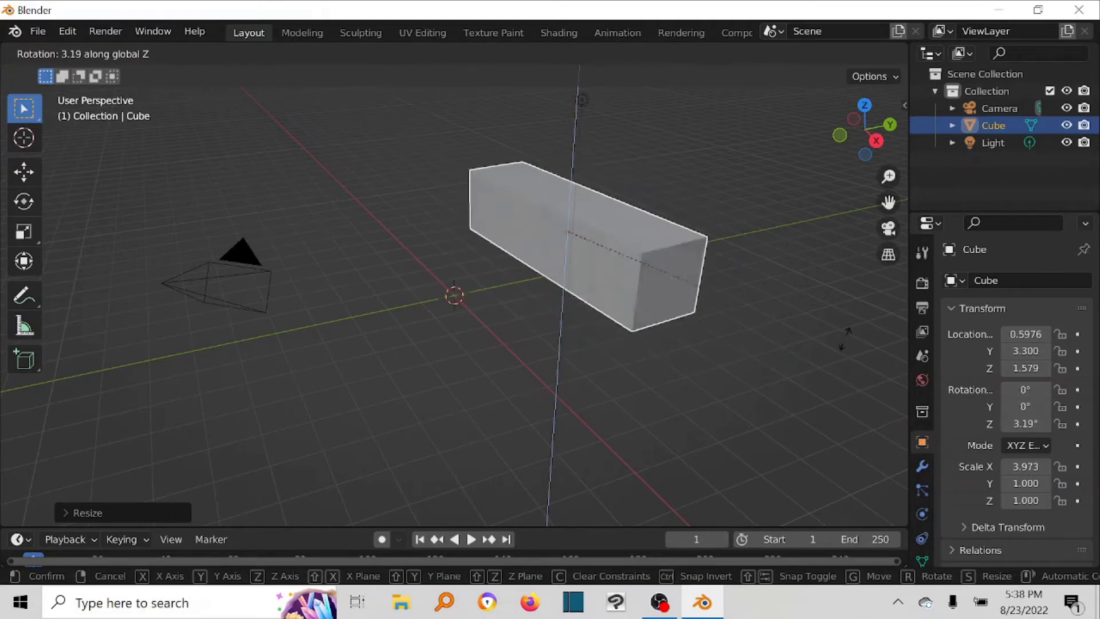
key("Escape")
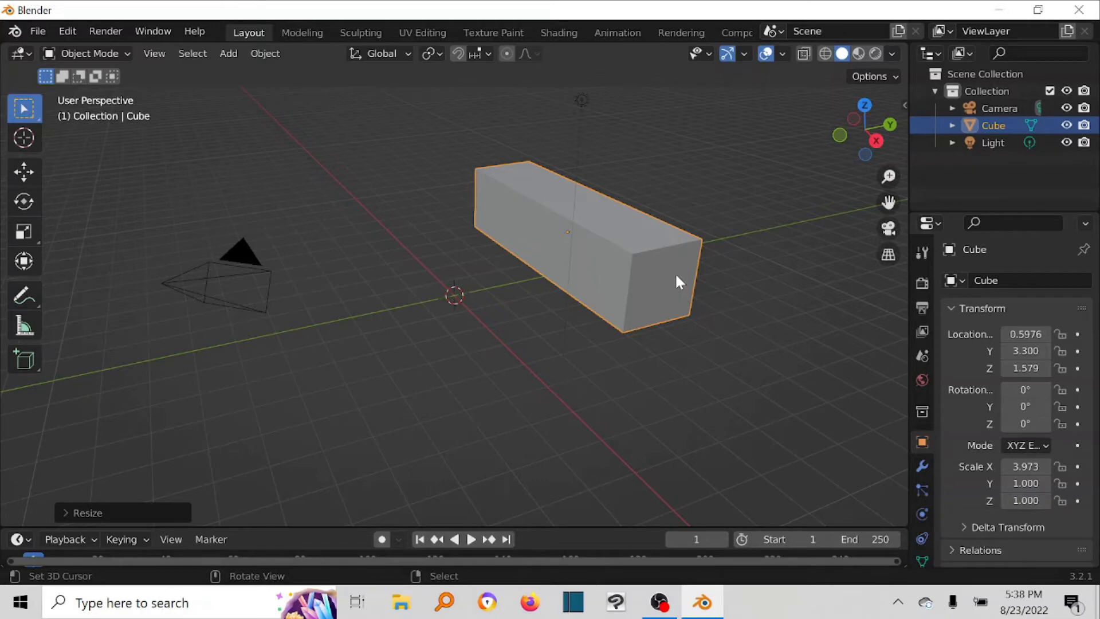
- Delete the stretched cube and add a new cube mesh at the origin
key("Delete")
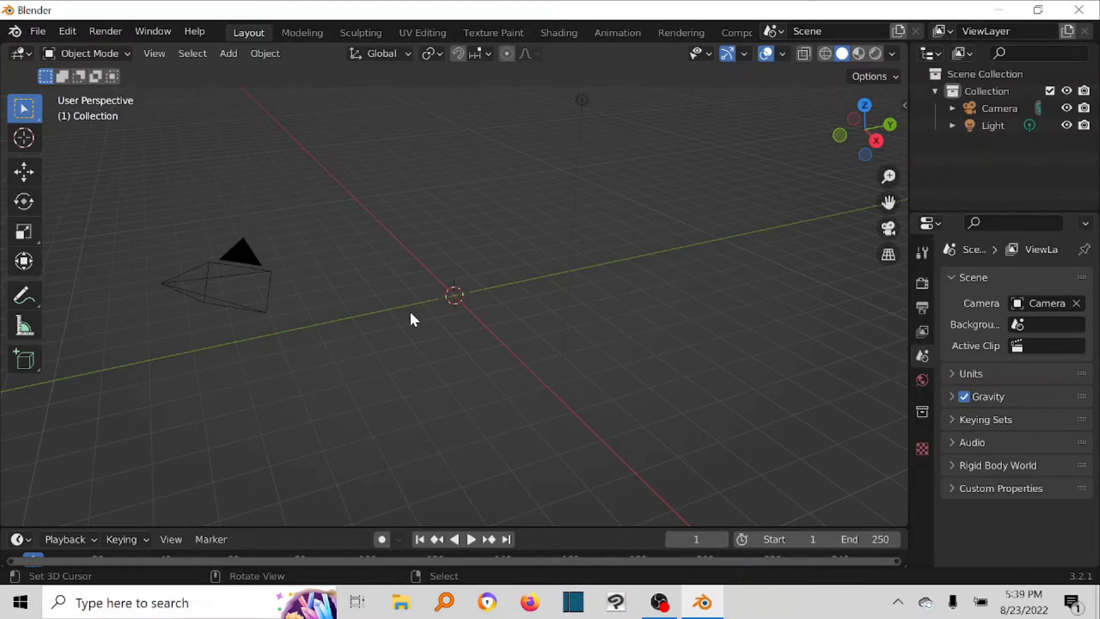
key("shift+a")
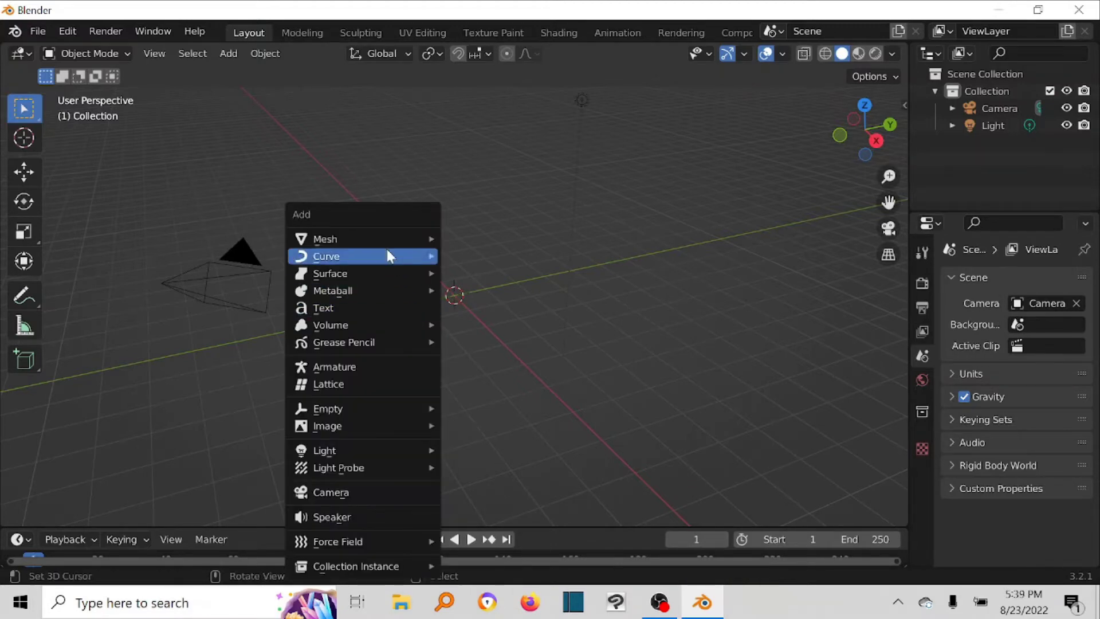
mouse_move(425, 241)
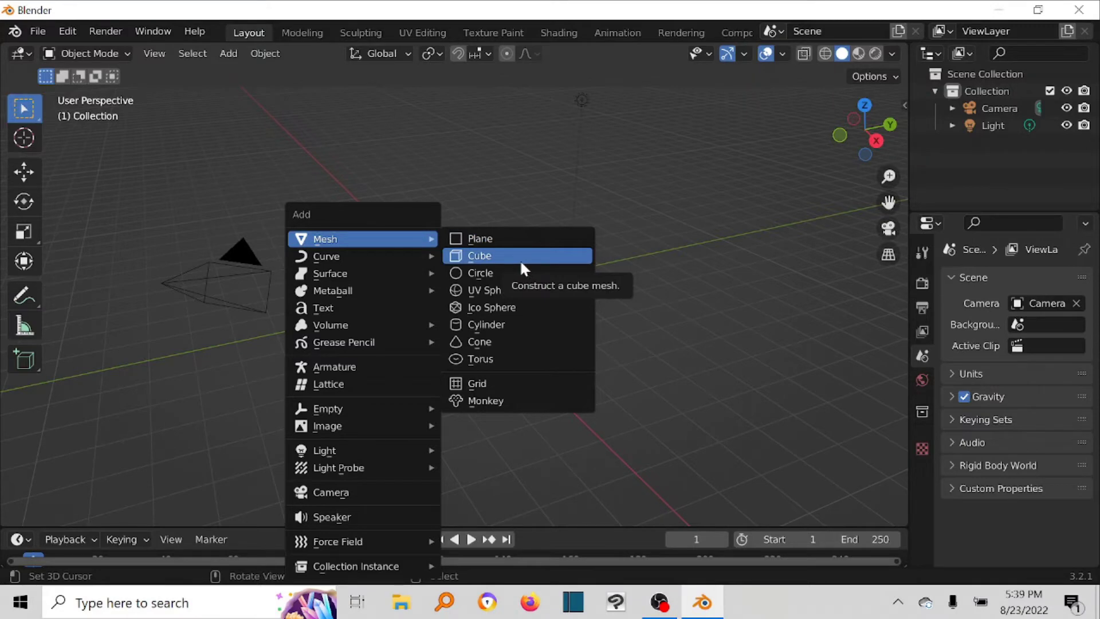
left_click(522, 262)
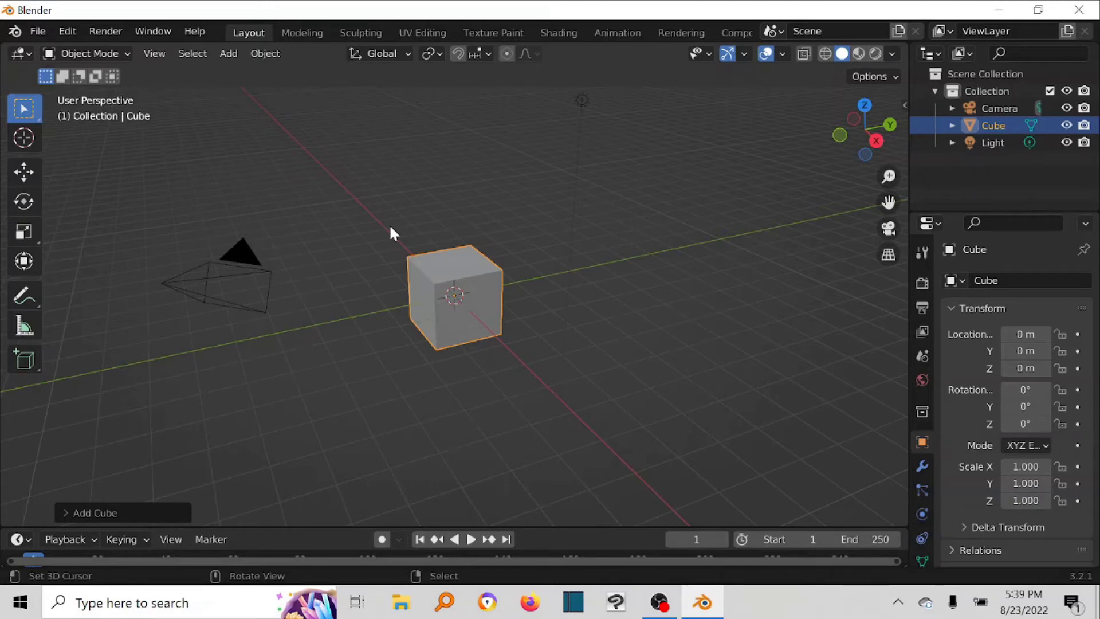
- Create a new General file without saving the changes to the current one
left_click(40, 34)
mouse_move(52, 58)
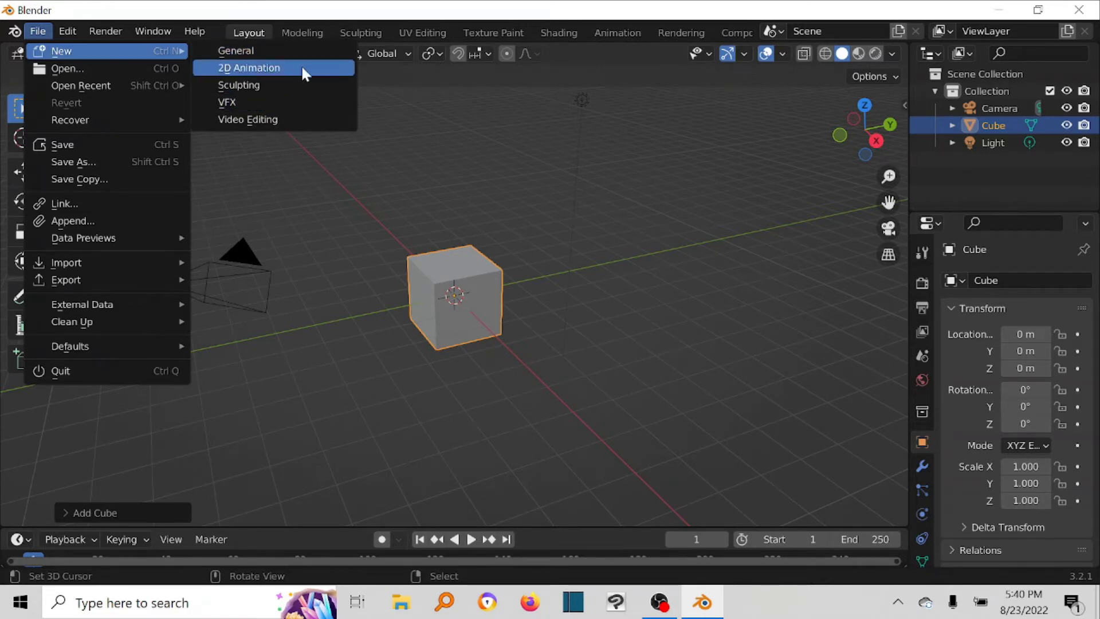
left_click(283, 56)
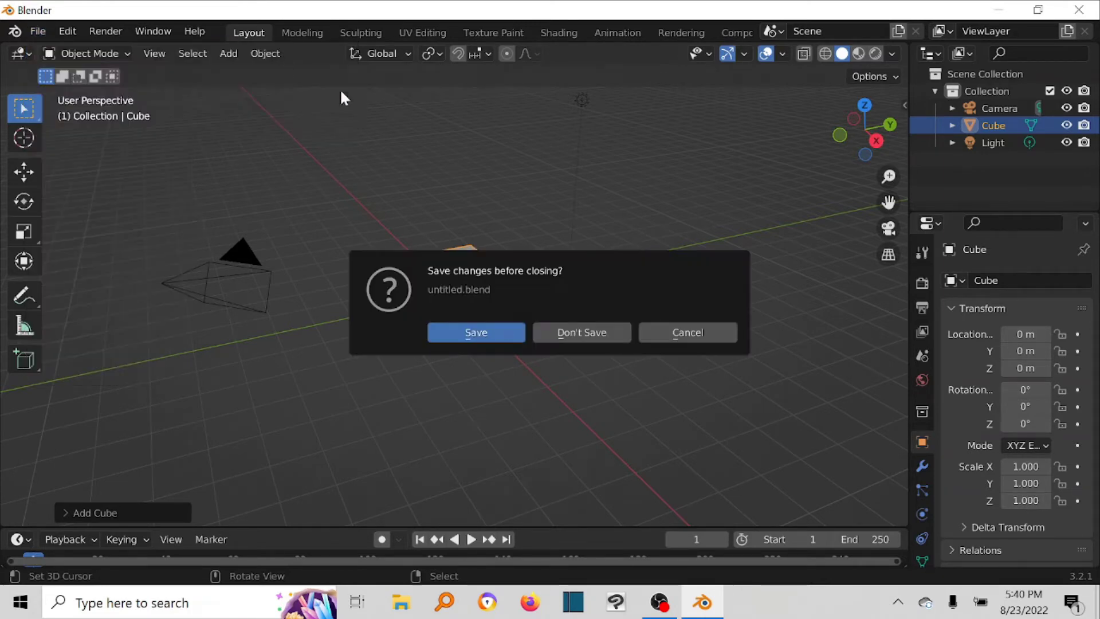
left_click(573, 333)
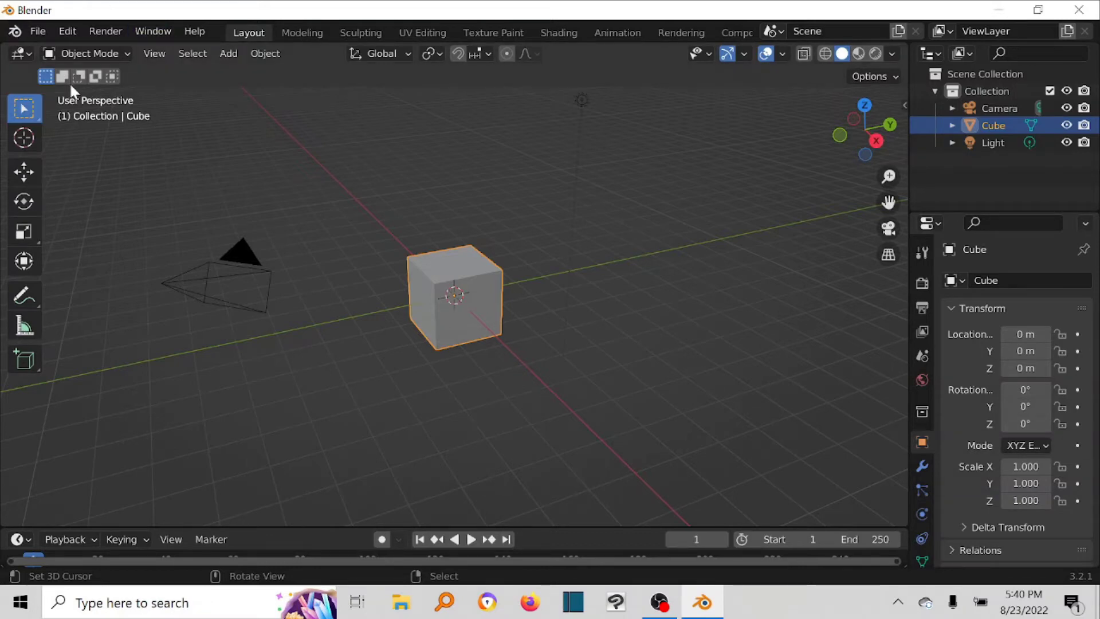
left_click(37, 31)
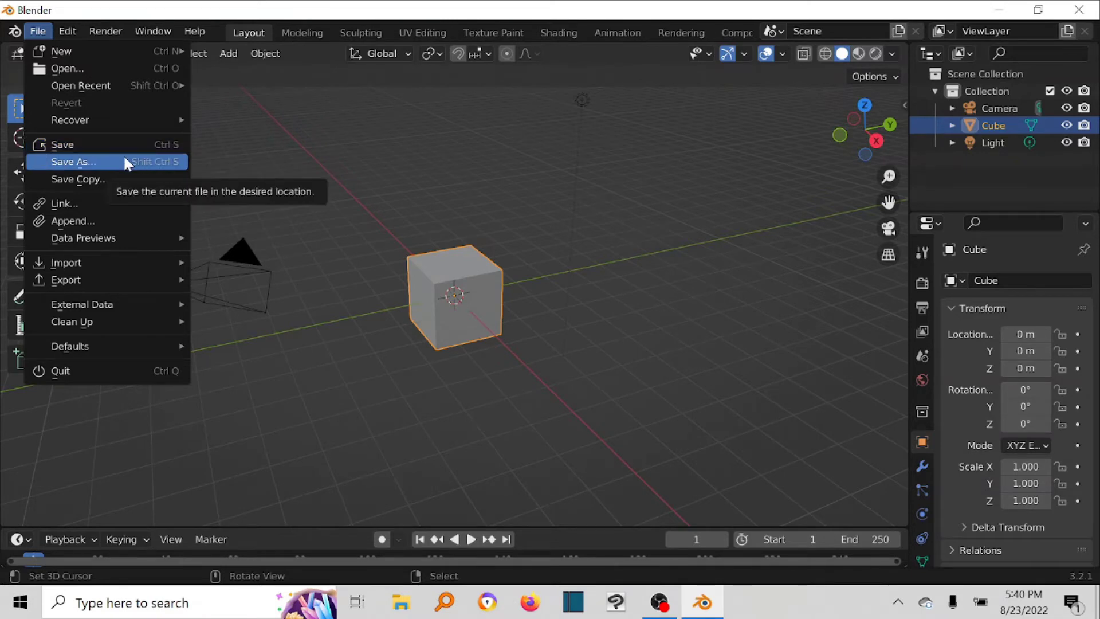
left_click(37, 32)
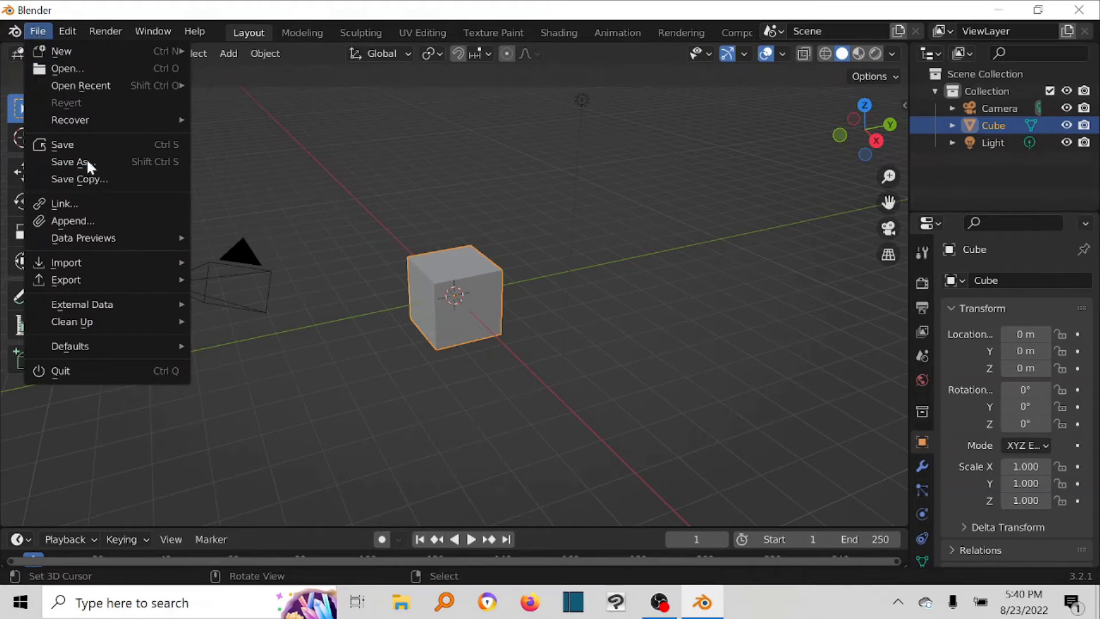
mouse_move(137, 270)
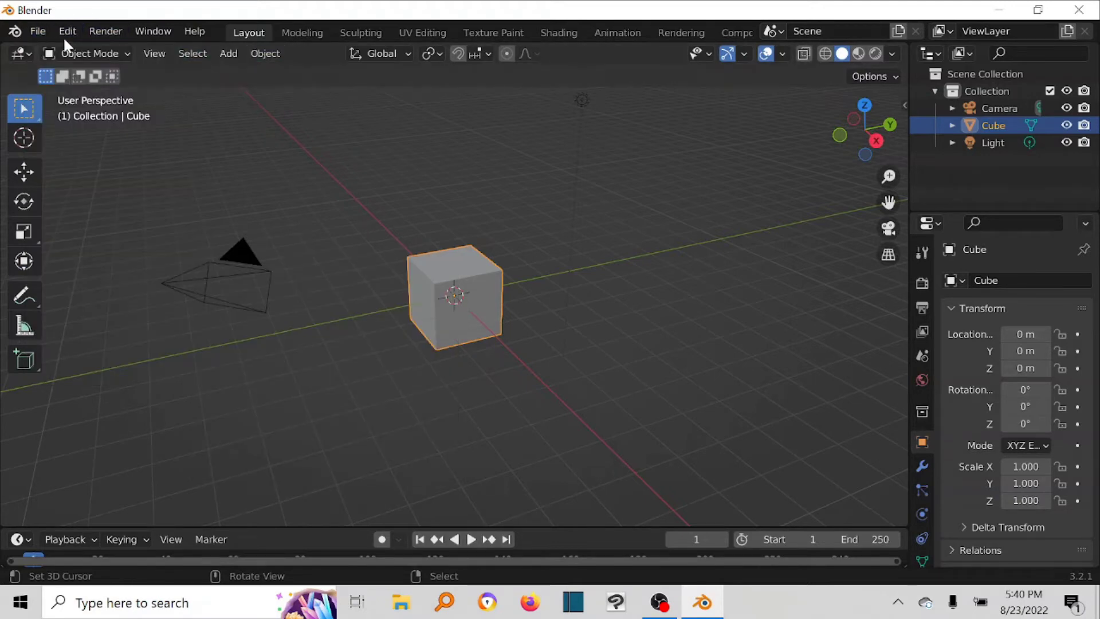
left_click(64, 33)
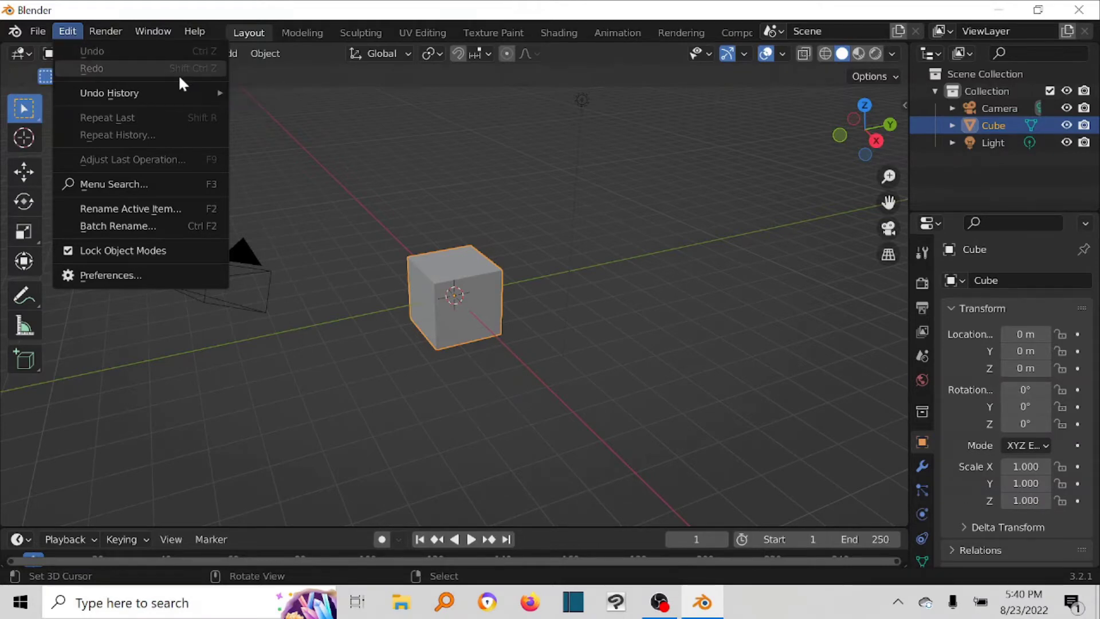
left_click(63, 29)
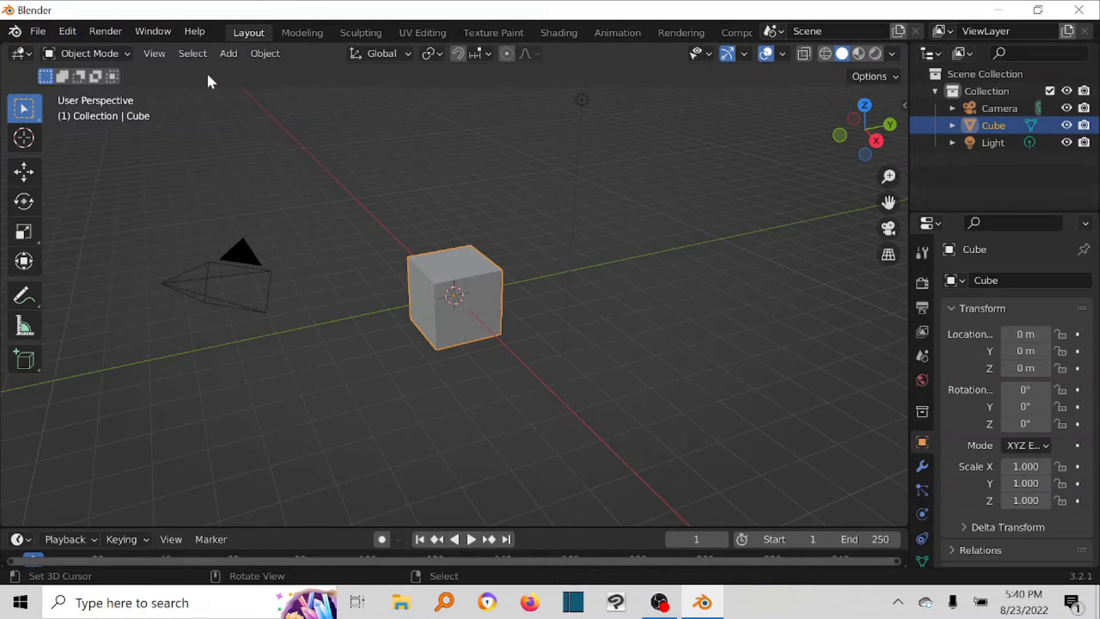
left_click(67, 32)
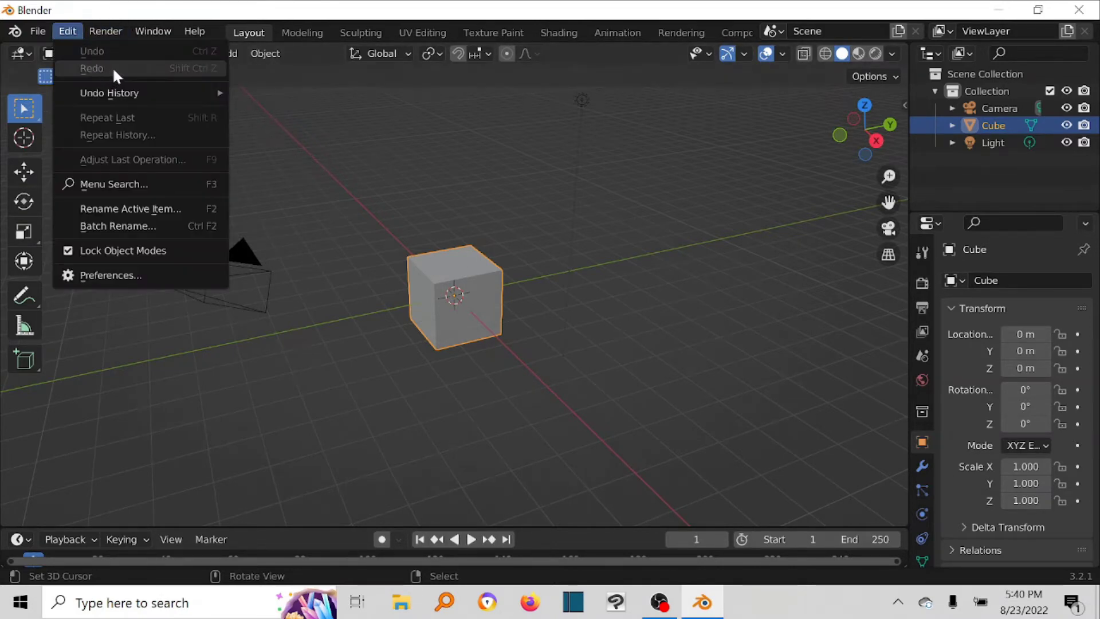
mouse_move(172, 93)
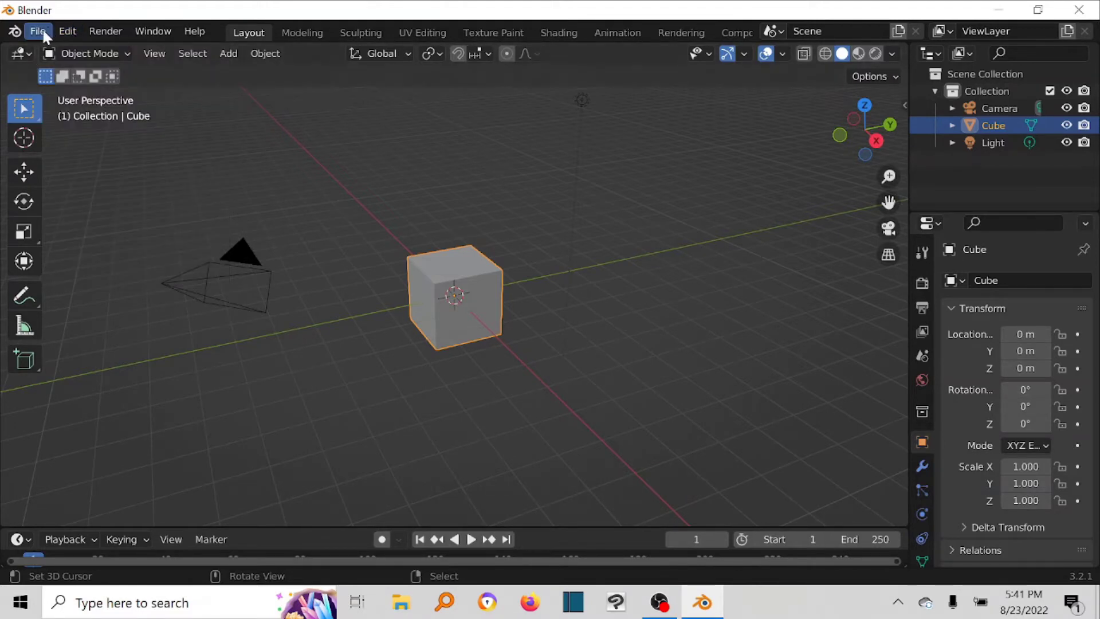
left_click(105, 32)
left_click(105, 30)
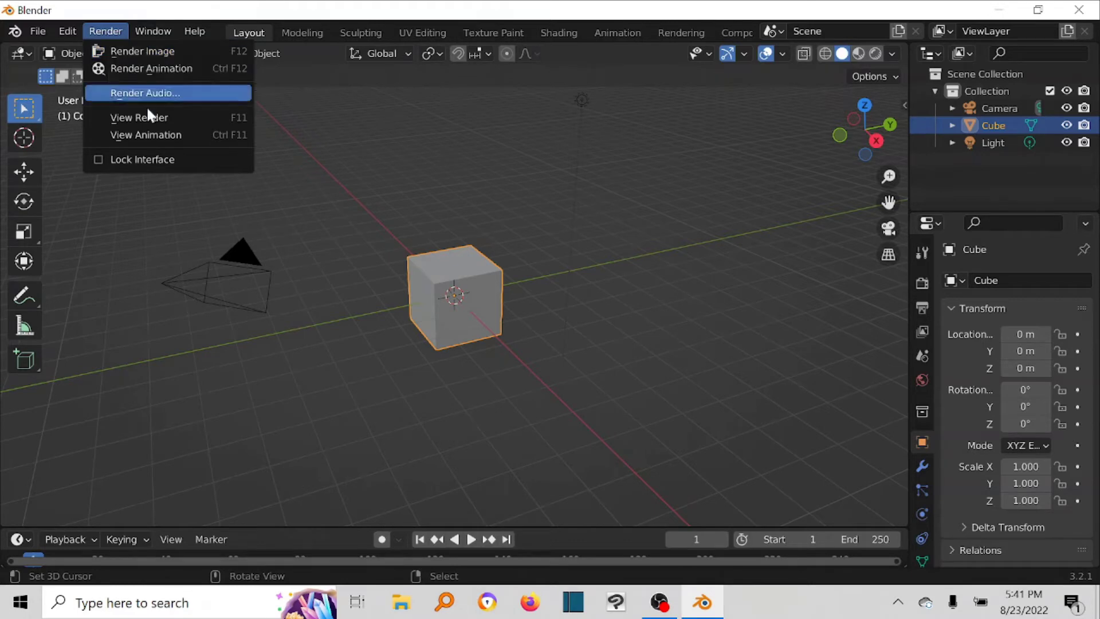
left_click(153, 32)
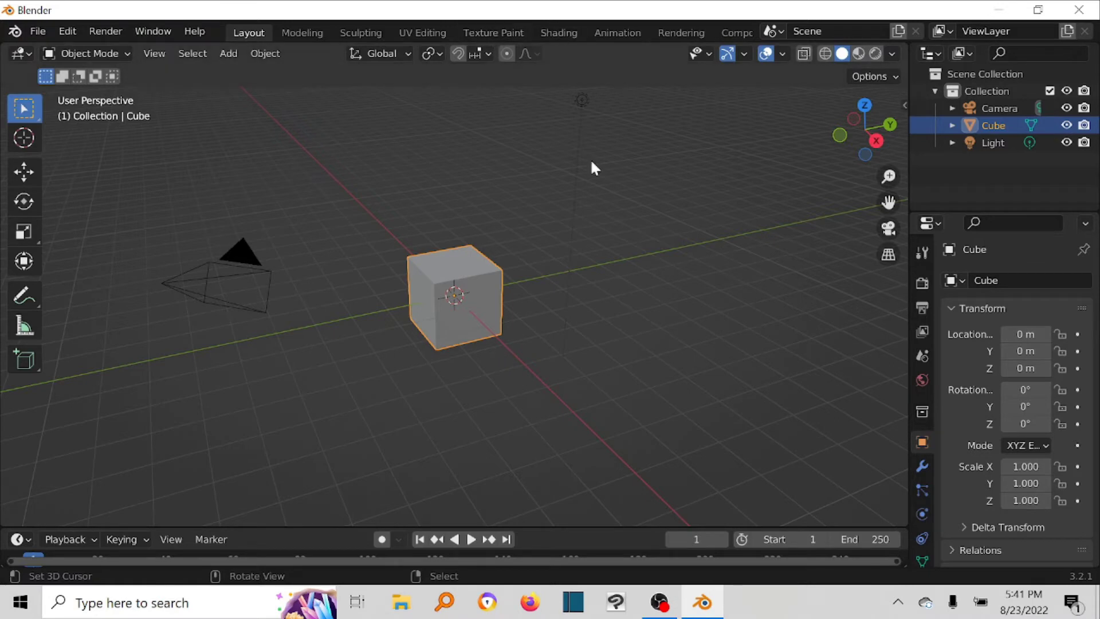
- View the Animation workspace and return to the Layout workspace
left_click(624, 32)
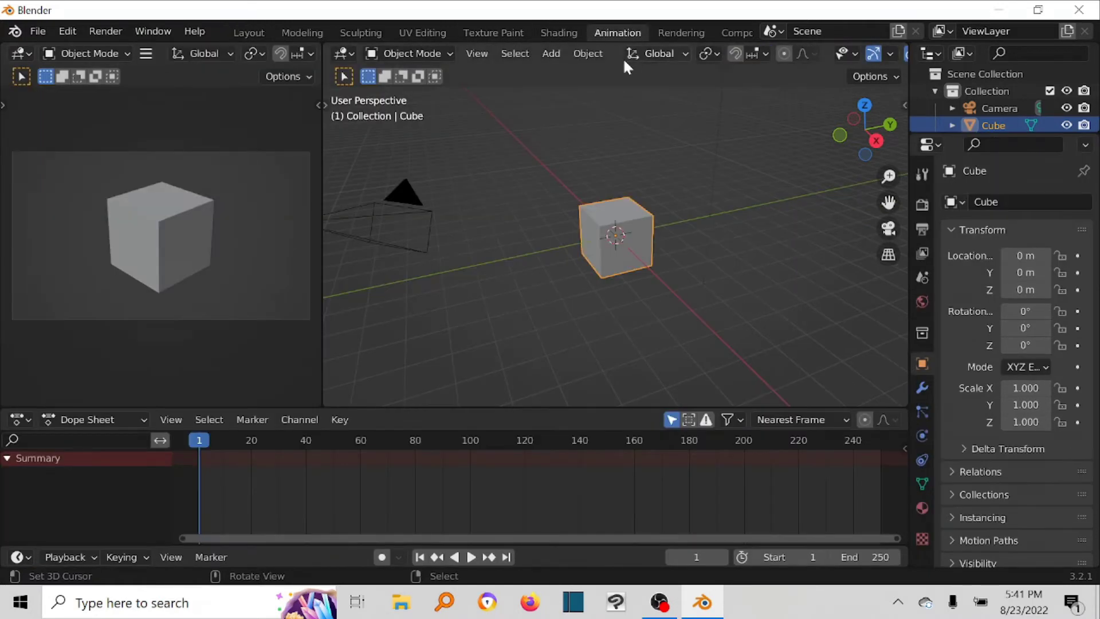
left_click(242, 32)
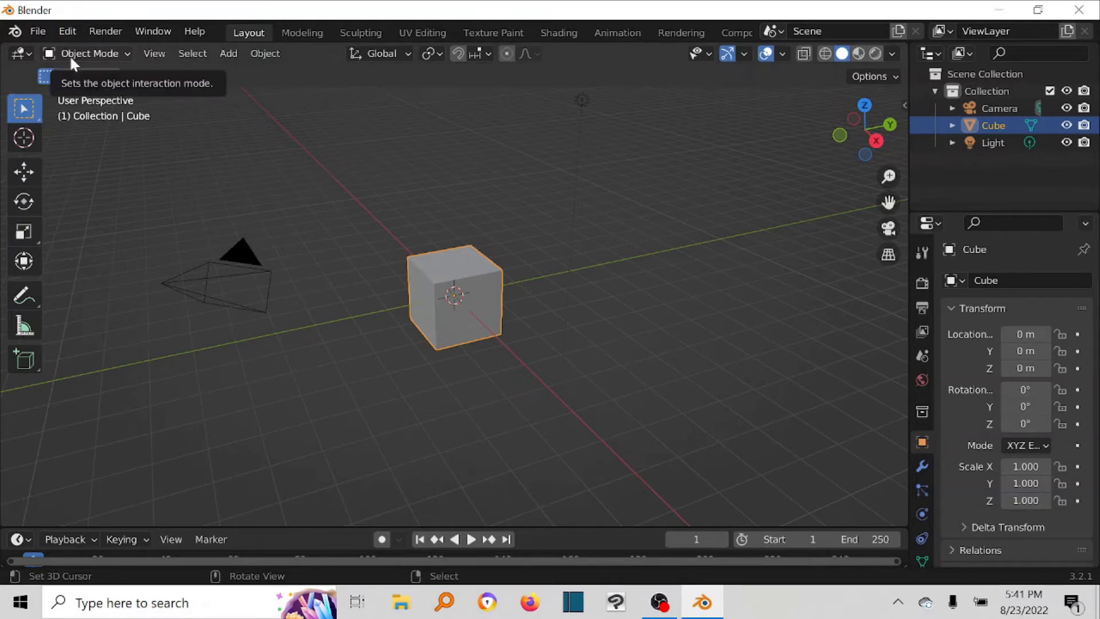
- Switch the cube through Edit Mode, Sculpt Mode and Vertex Paint, and return it to Object Mode
left_click(115, 55)
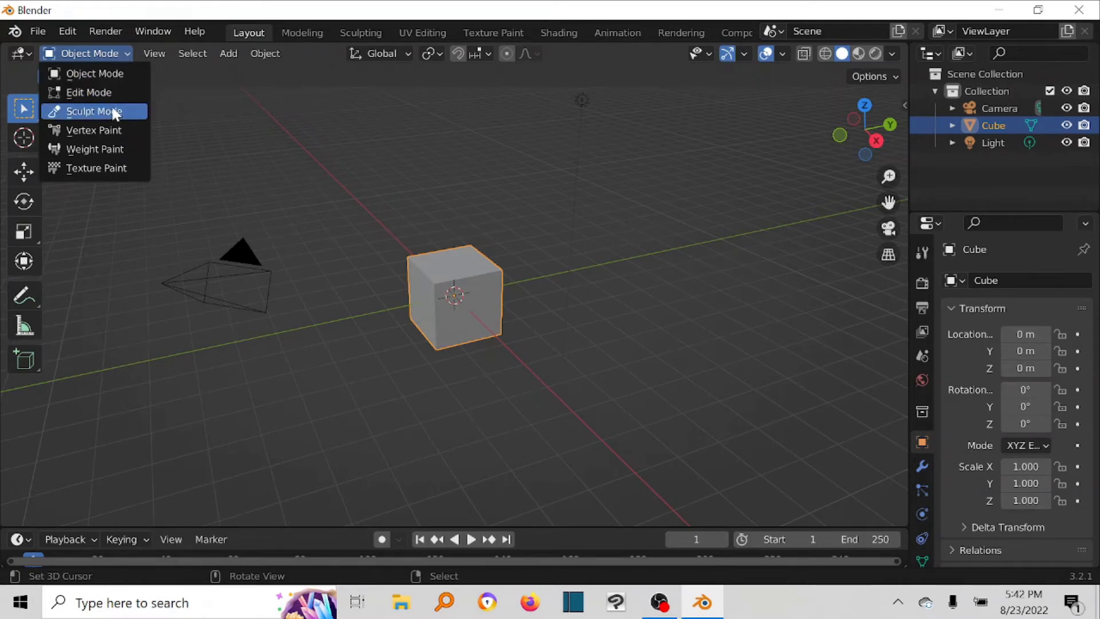
left_click(119, 91)
left_click(116, 54)
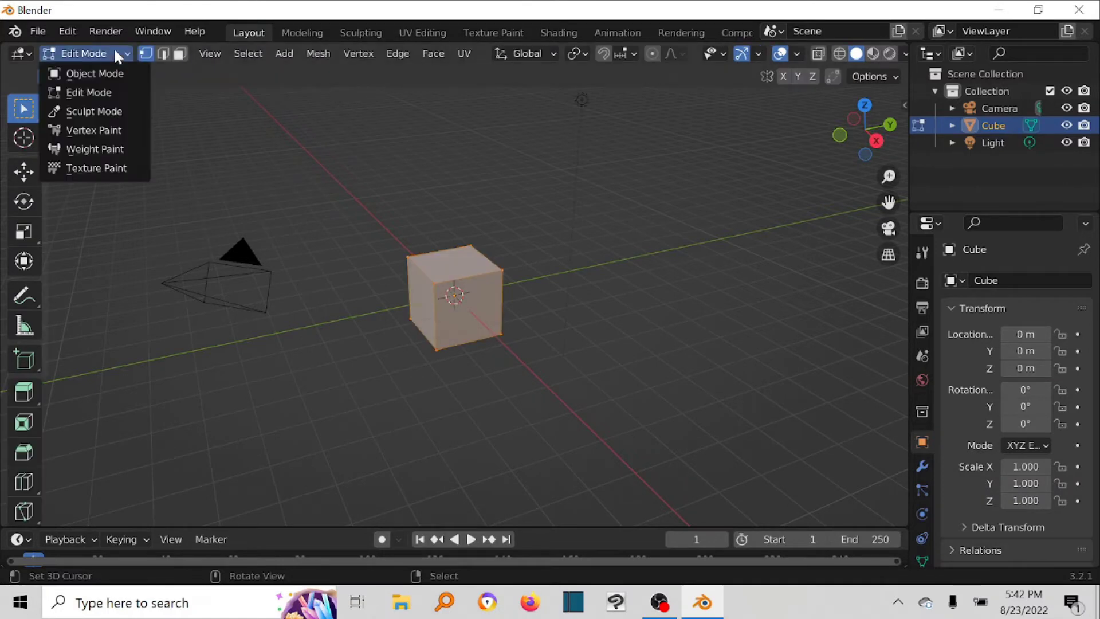
left_click(108, 112)
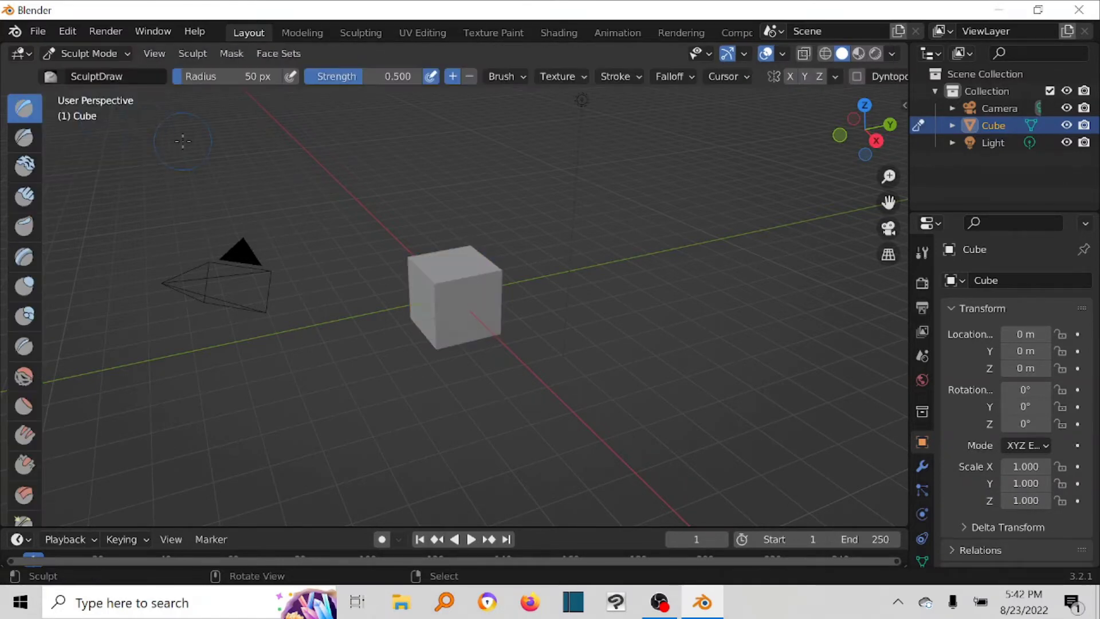
left_click(109, 53)
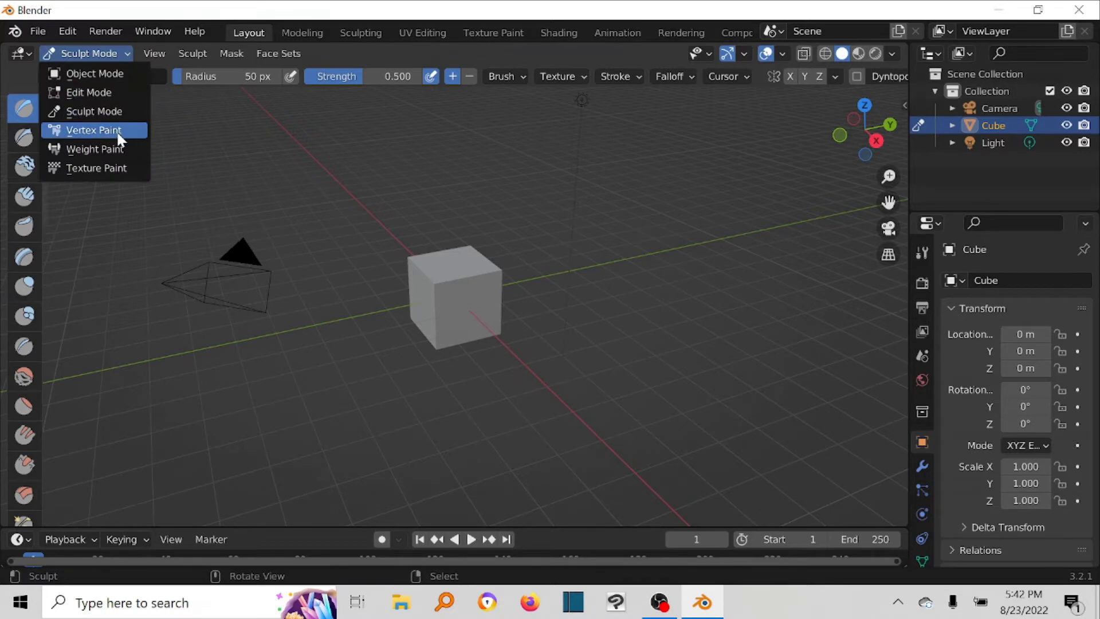
key("Return")
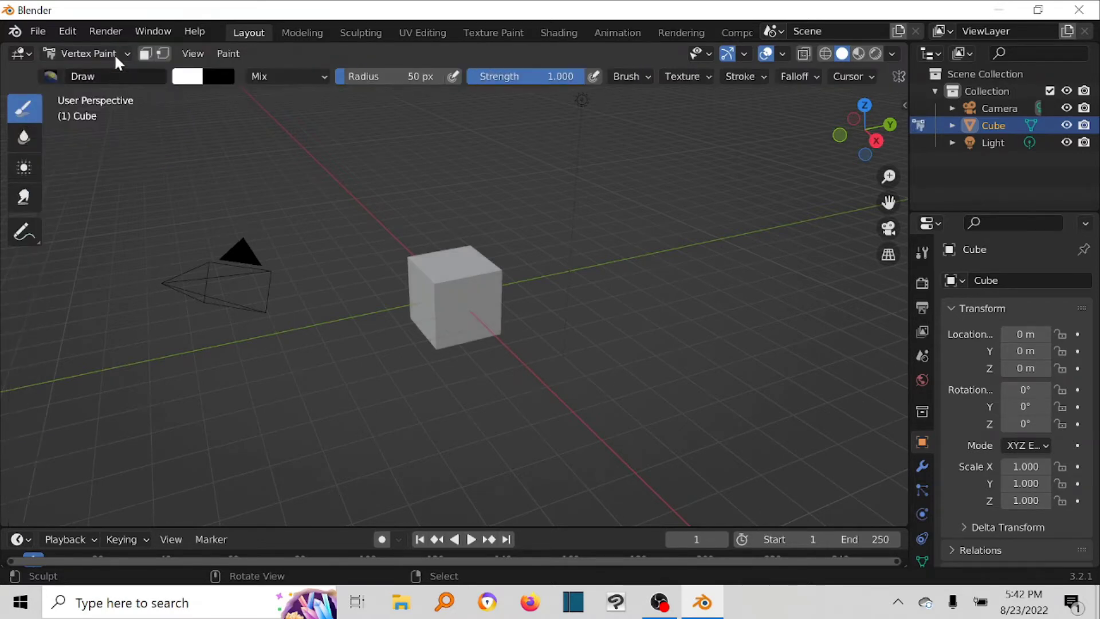
left_click(114, 54)
left_click(115, 74)
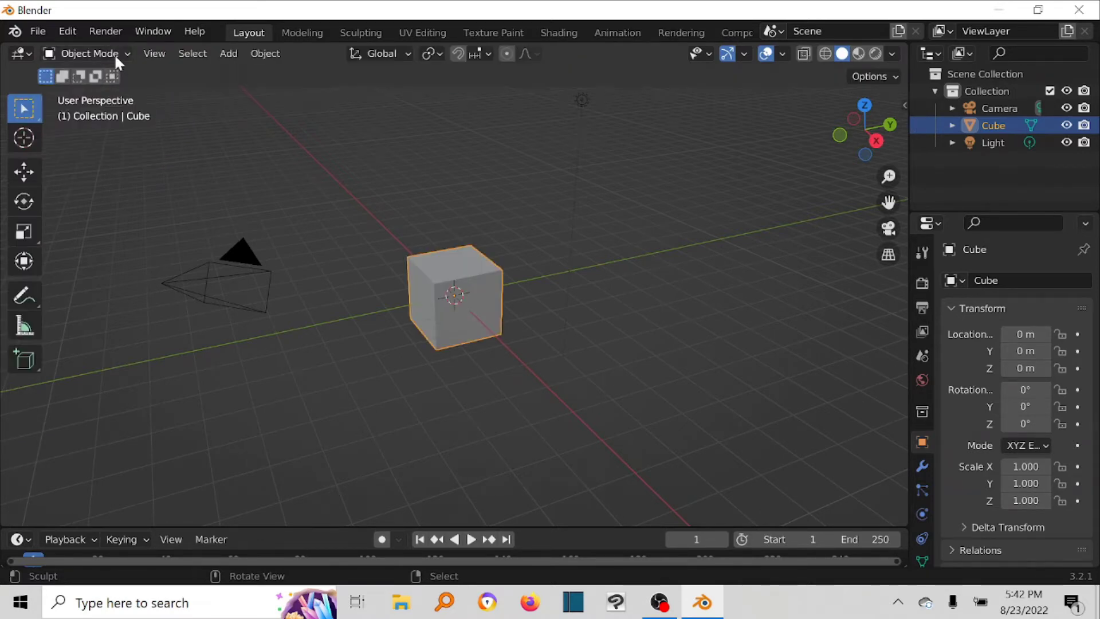
- Toggle the cube between Edit Mode and Object Mode twice to compare the two modes, ending in Object Mode
left_click(114, 53)
left_click(107, 93)
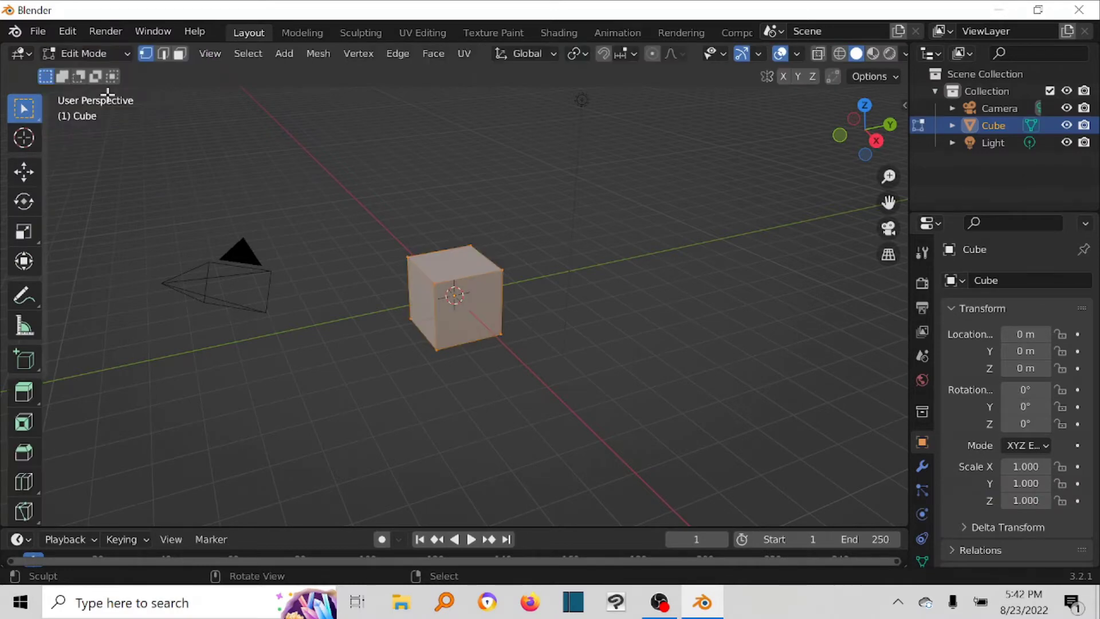
left_click(114, 53)
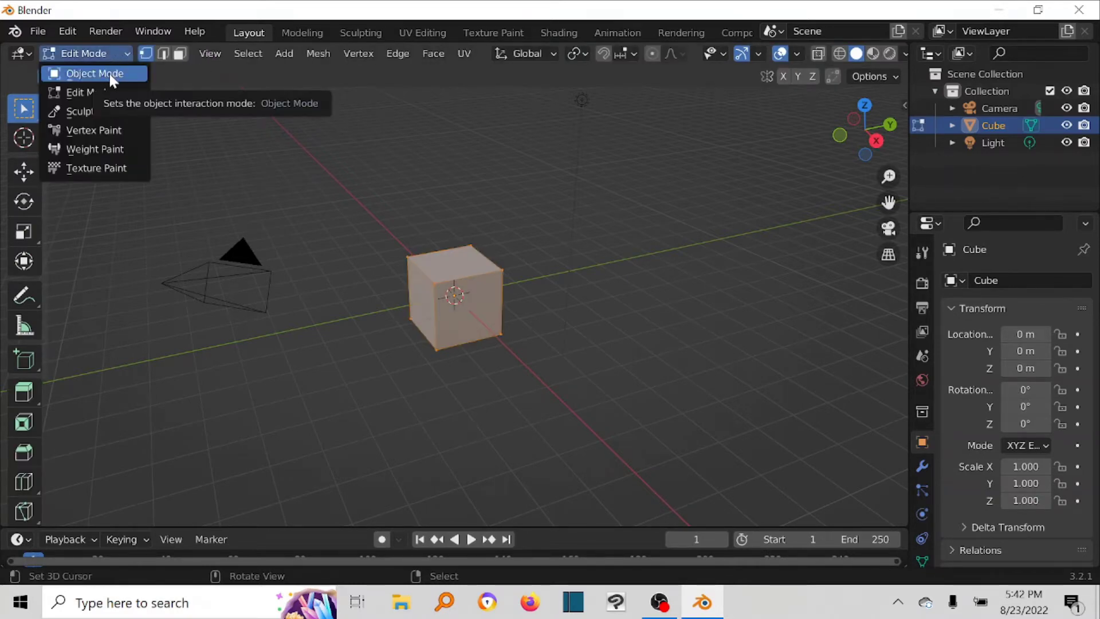
left_click(108, 74)
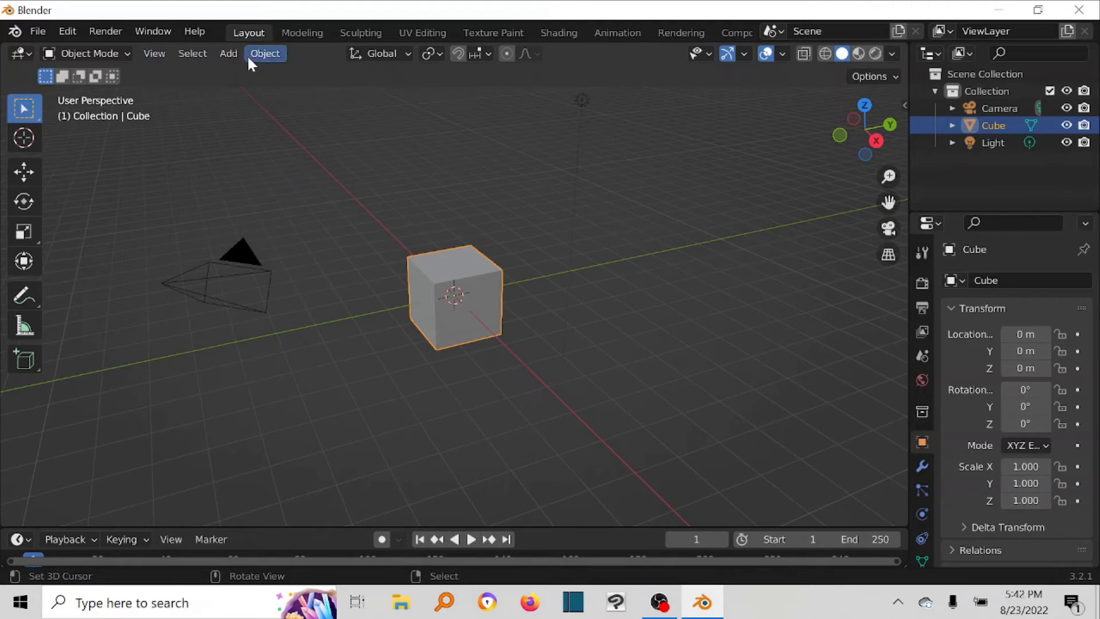
left_click(115, 54)
left_click(107, 92)
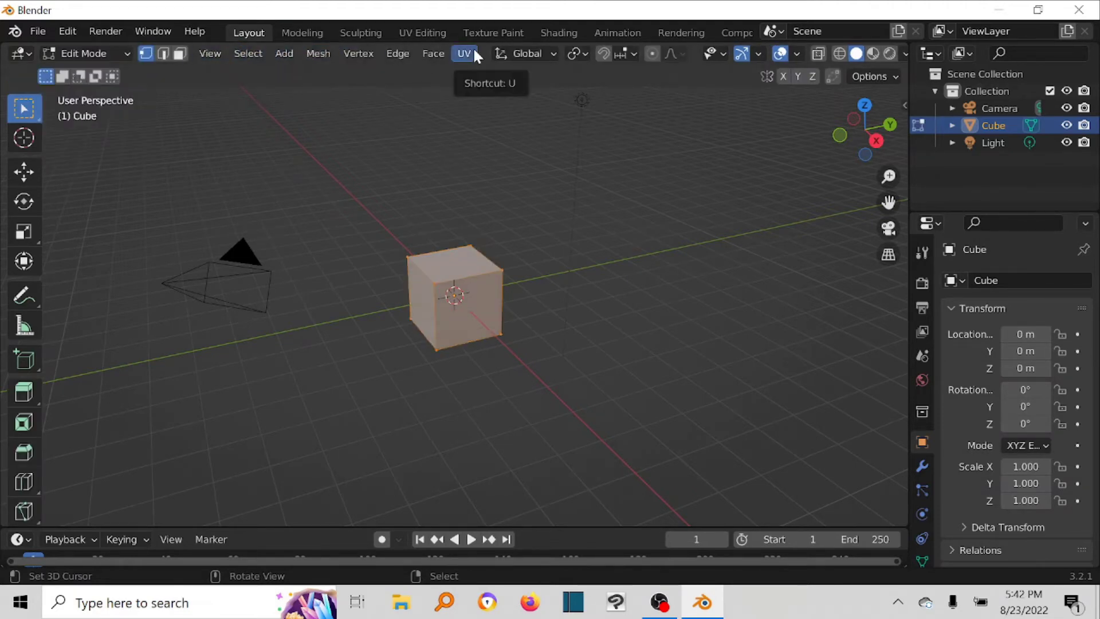
left_click(102, 53)
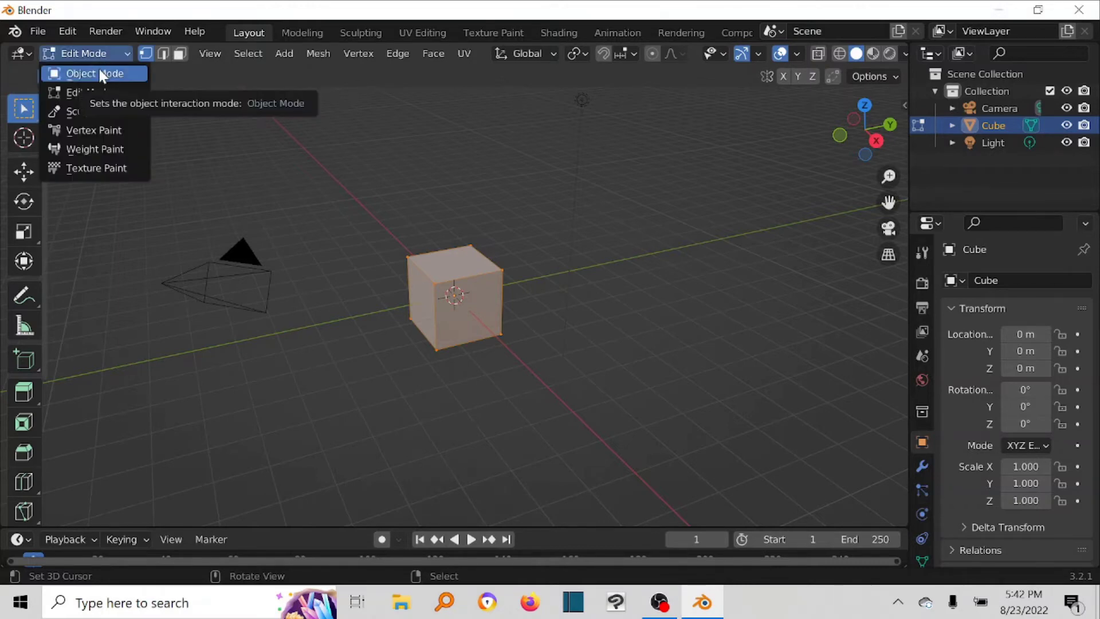
left_click(98, 74)
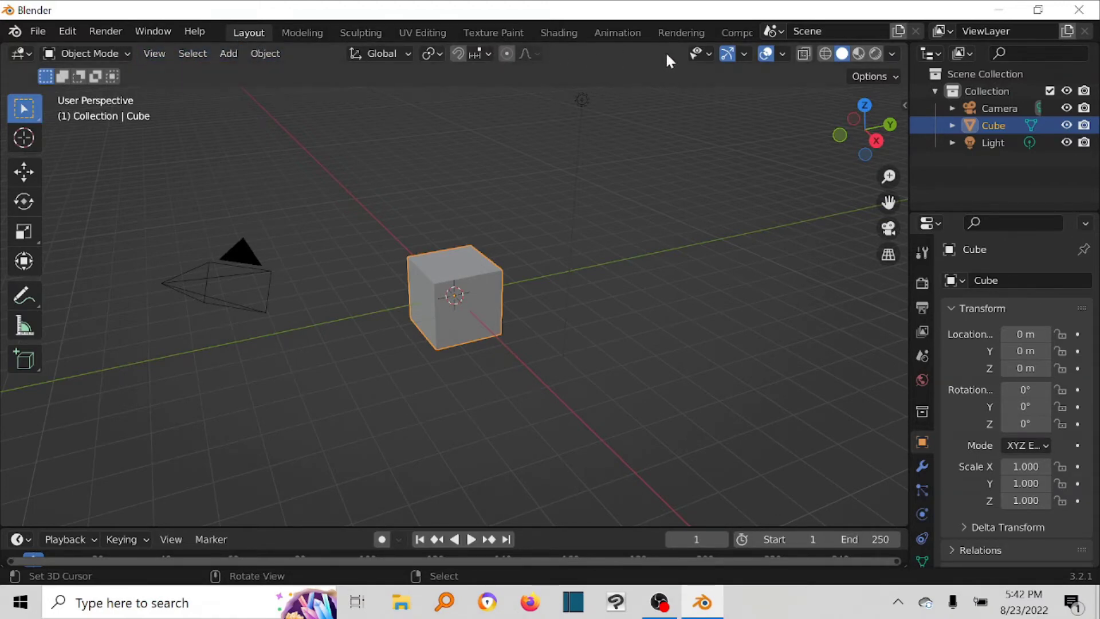
- Put the selected cube into Edit Mode
left_click(742, 56)
left_click(81, 55)
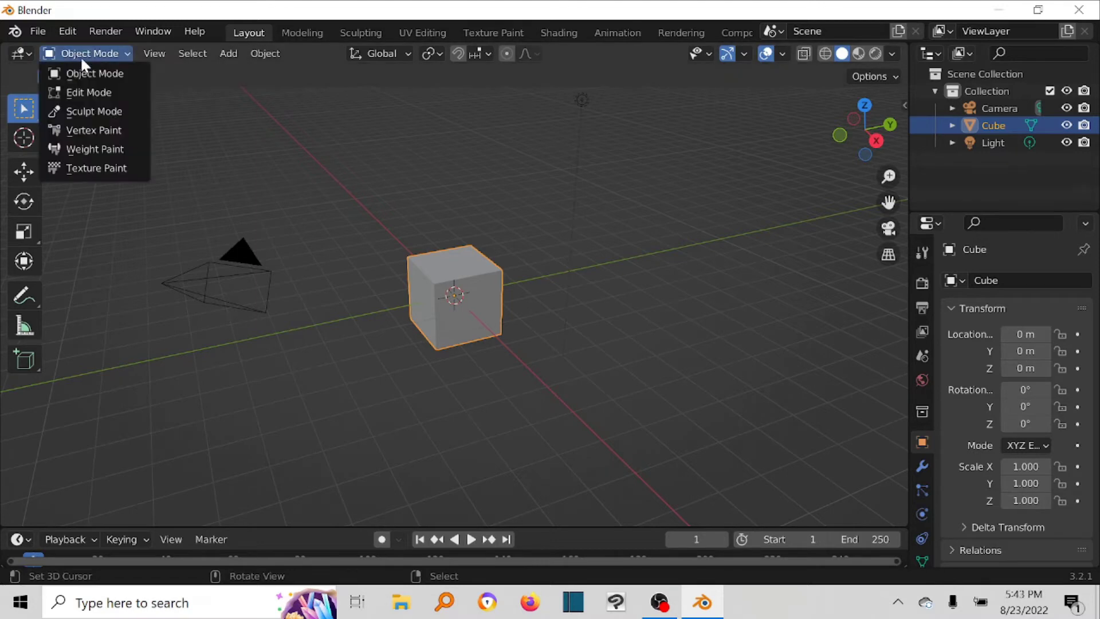
left_click(87, 91)
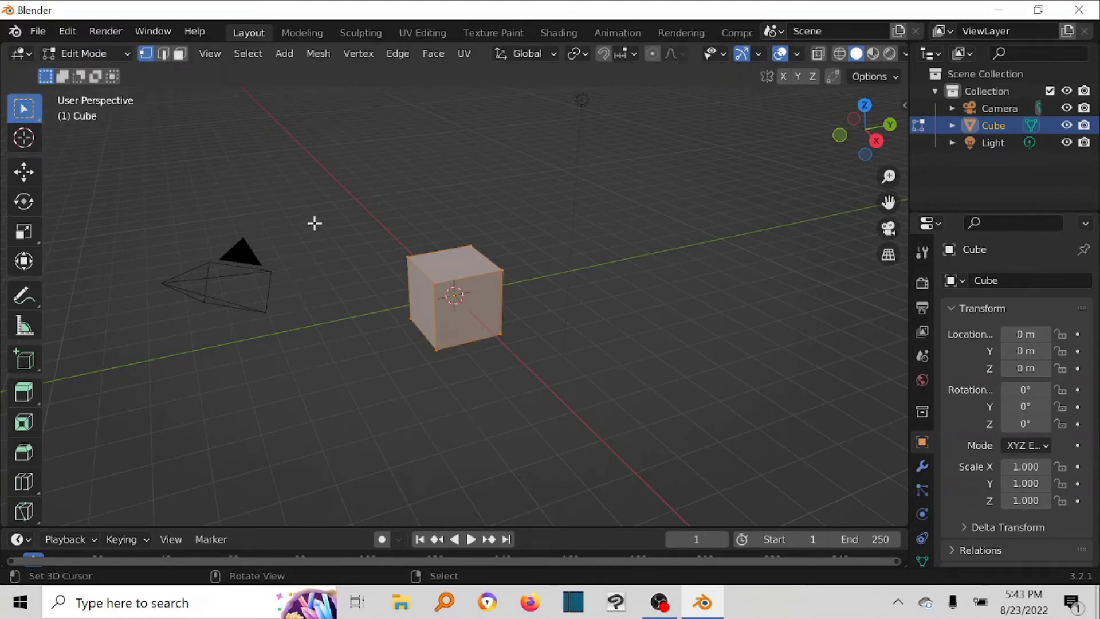
- Examine the cube from near and far by zooming the viewport in and out
scroll(516, 345, "up", 4)
scroll(515, 344, "up", 1)
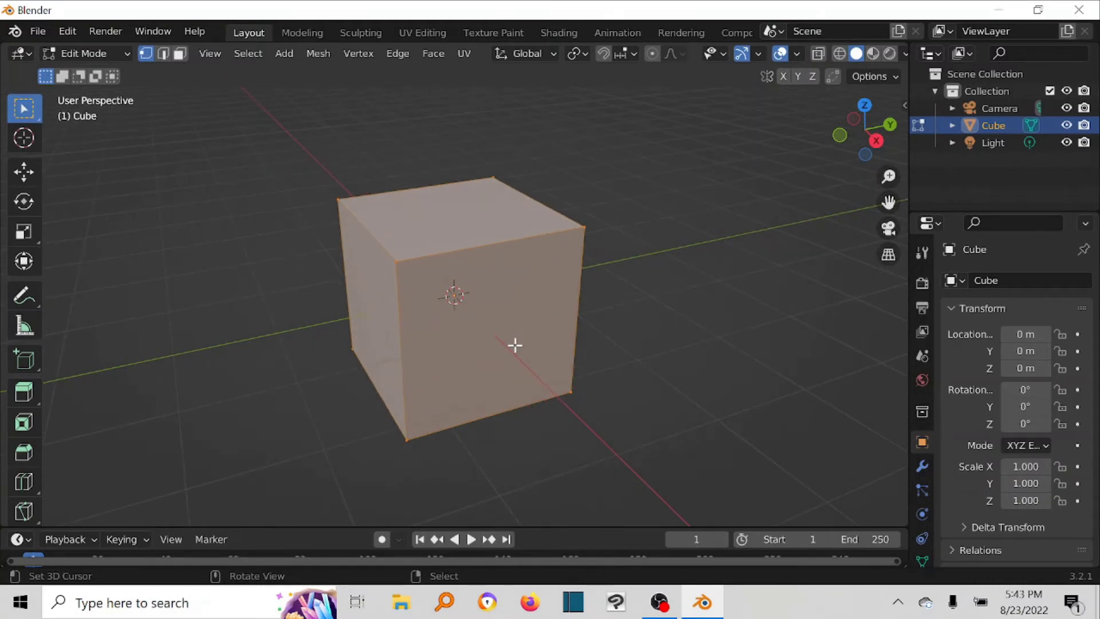
scroll(515, 344, "up", 3)
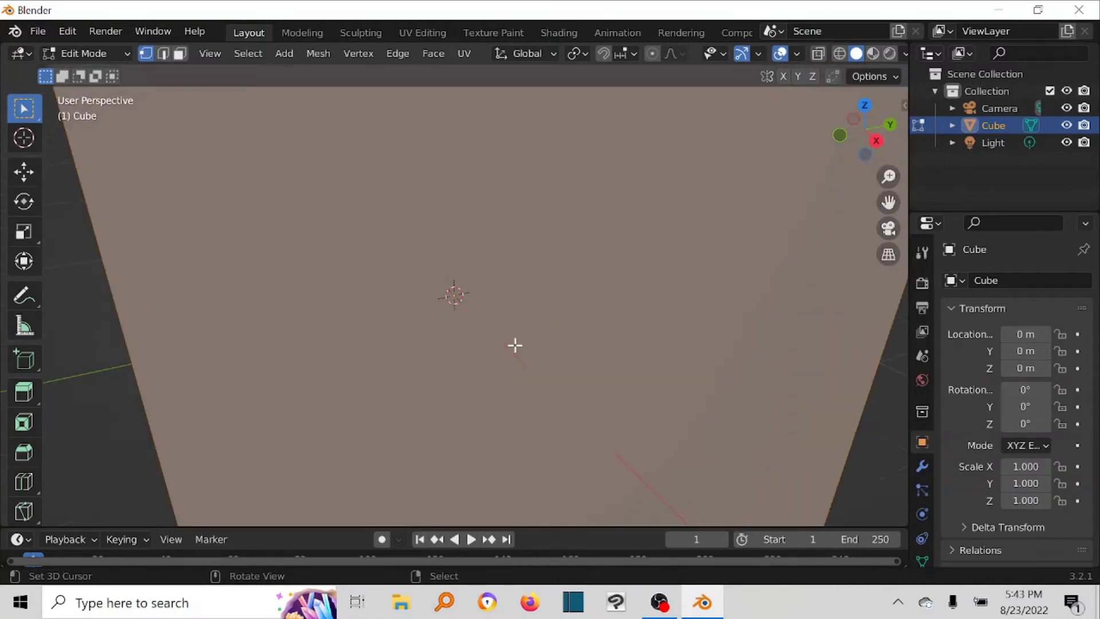
scroll(515, 344, "down", 3)
scroll(515, 344, "down", 3)
scroll(515, 345, "up", 3)
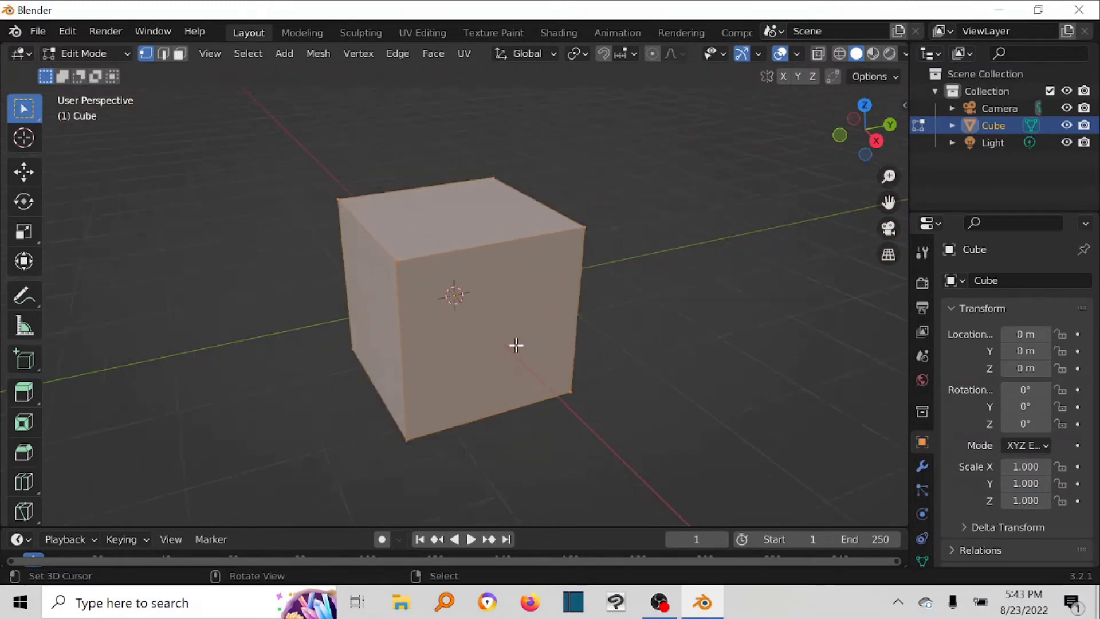
scroll(515, 345, "down", 3)
scroll(516, 345, "up", 4)
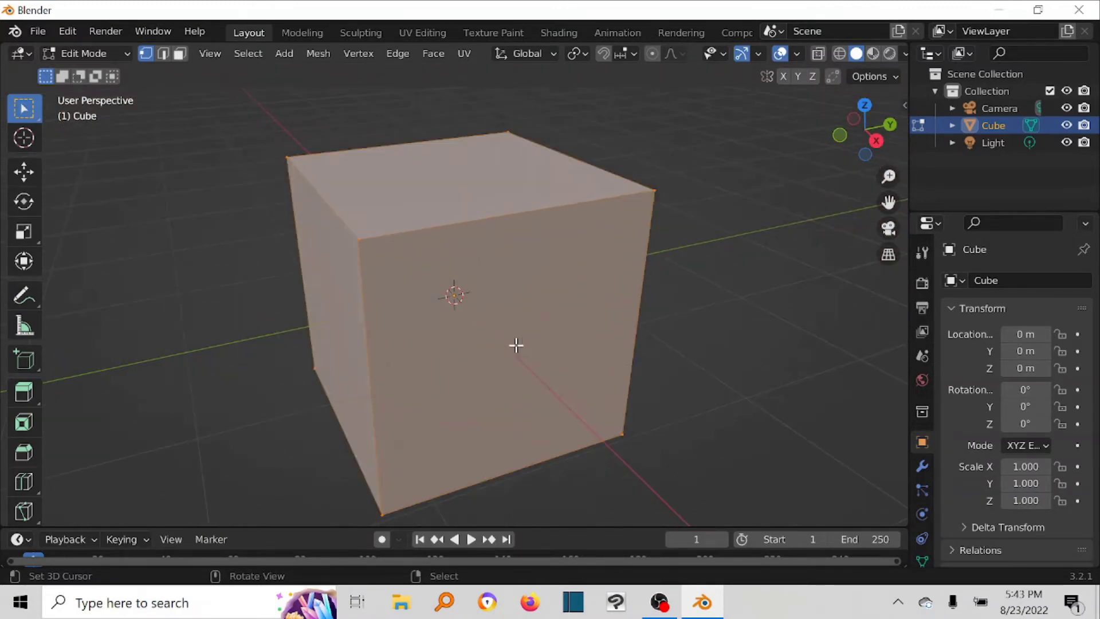
scroll(515, 344, "up", 2)
scroll(515, 344, "down", 10)
scroll(516, 345, "up", 1)
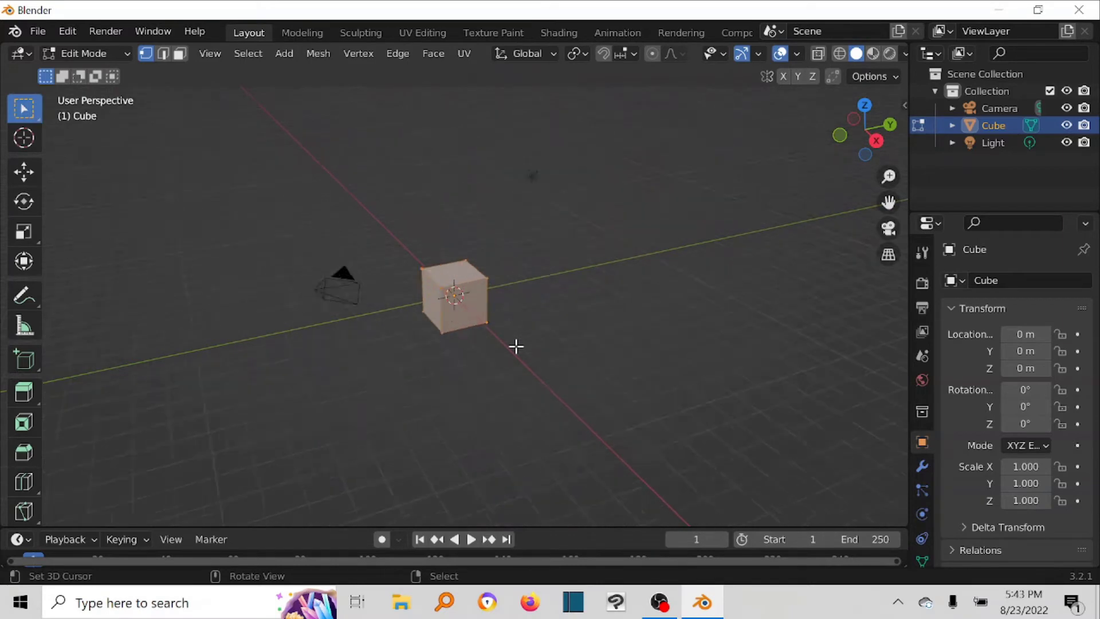
scroll(516, 346, "up", 7)
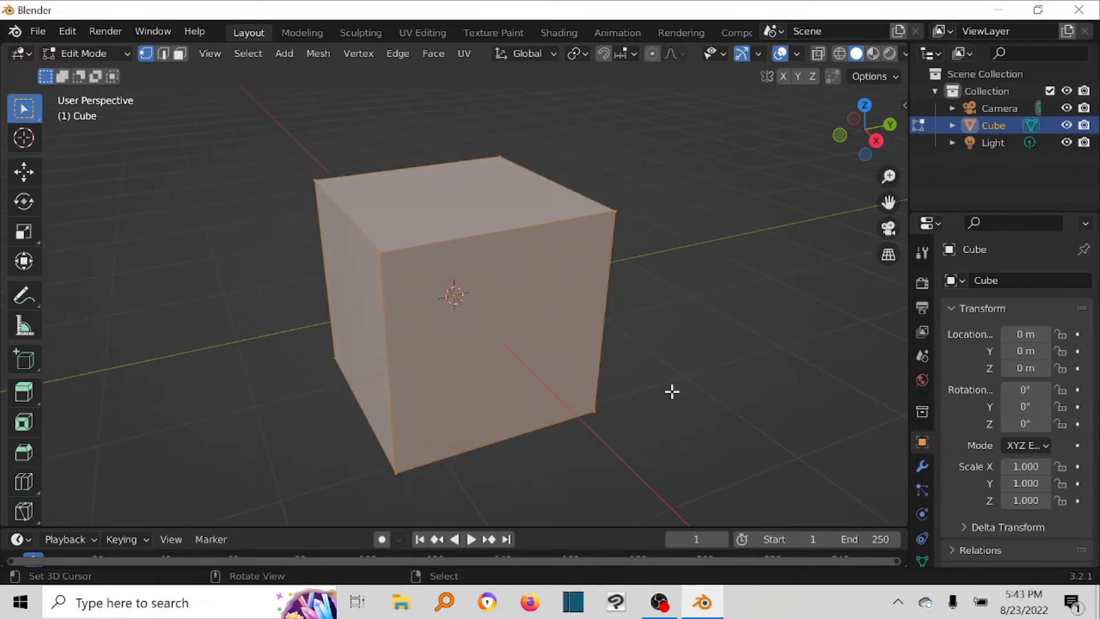
- Examine the cube from different angles by orbiting and panning the viewport around it
mouse_move(670, 390)
middle_mouse_down()
mouse_move(665, 402)
mouse_move(577, 390)
mouse_move(287, 398)
mouse_move(468, 414)
mouse_move(668, 378)
middle_mouse_up()
scroll(668, 378, "down", 2)
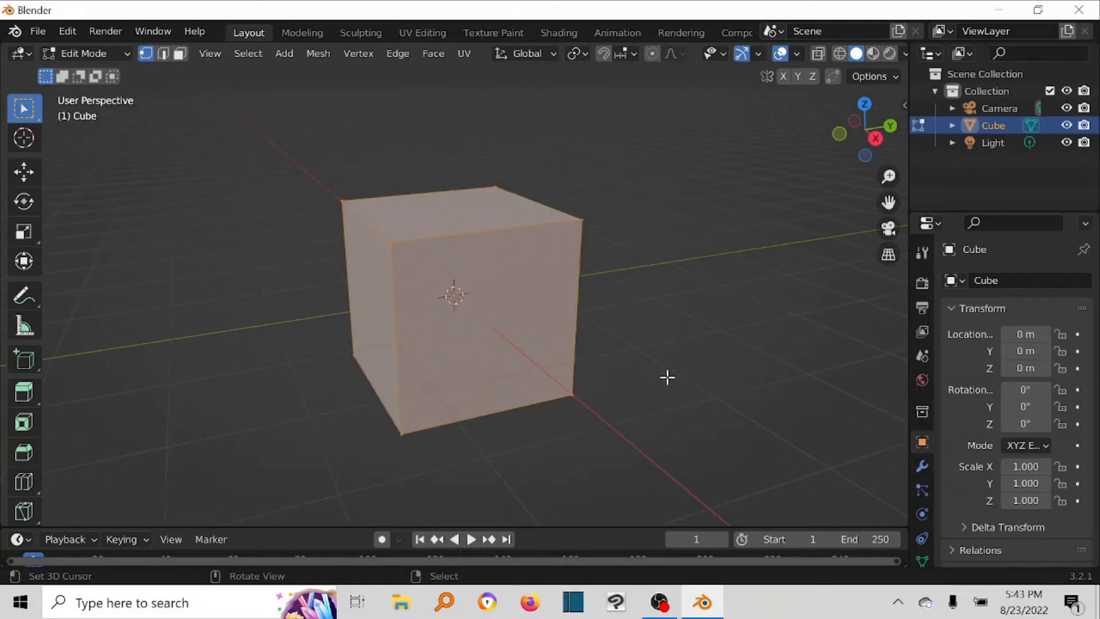
mouse_move(668, 377)
middle_mouse_down()
mouse_move(445, 420)
mouse_move(664, 352)
mouse_move(656, 372)
middle_mouse_up()
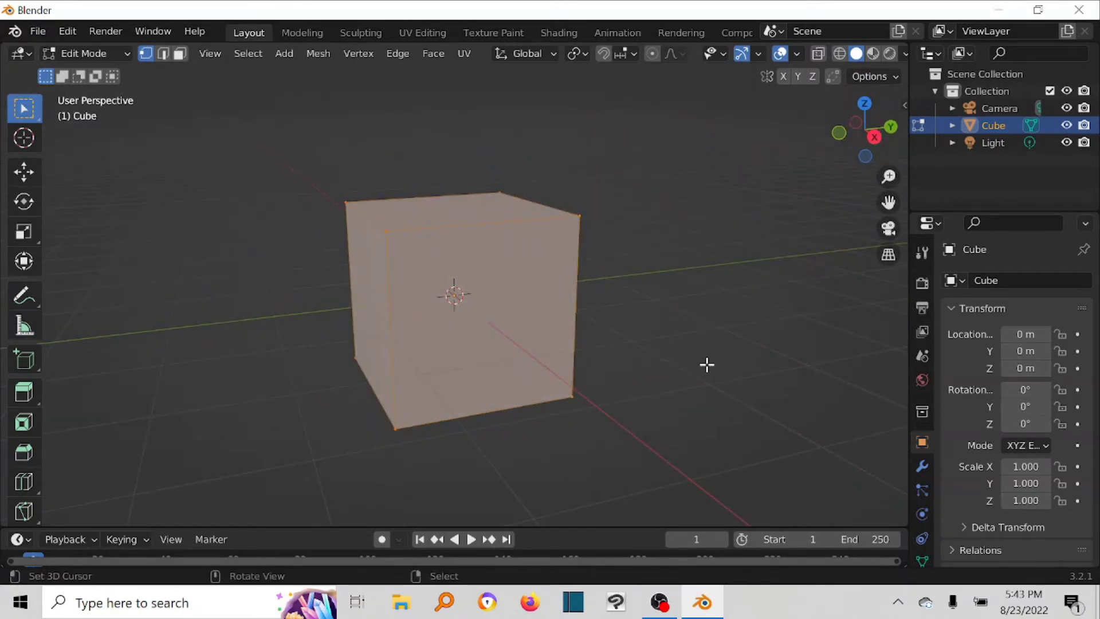
key("shift")
middle_click_drag(707, 365, 523, 349, "shift")
middle_click_drag(619, 370, 449, 346, "shift")
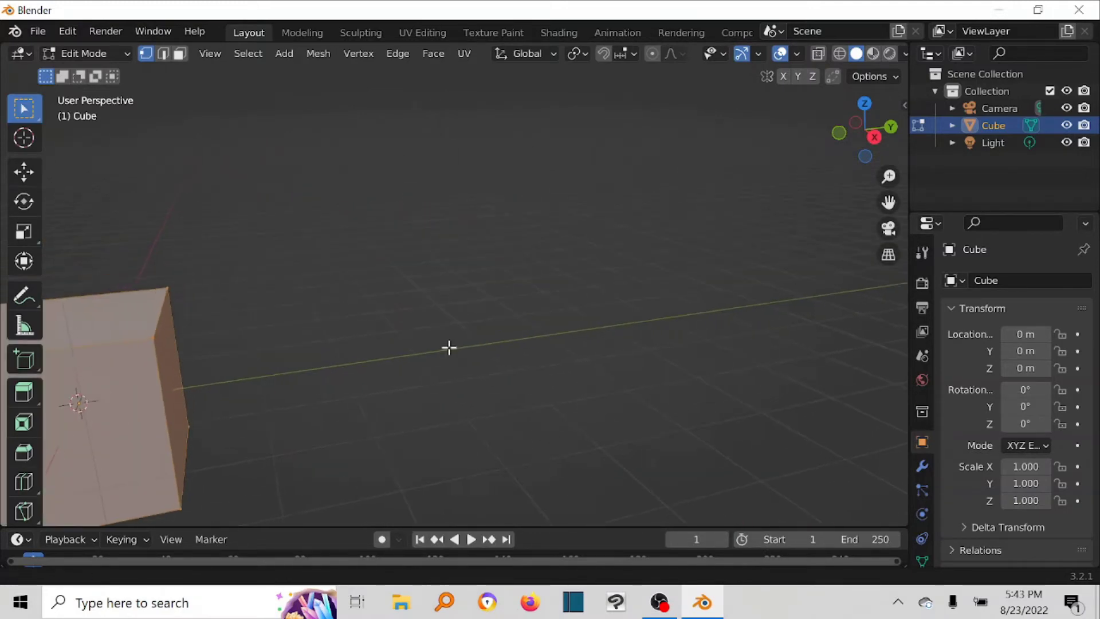
scroll(352, 290, "down", 5)
middle_click_drag(270, 317, 437, 313)
scroll(550, 414, "up", 3)
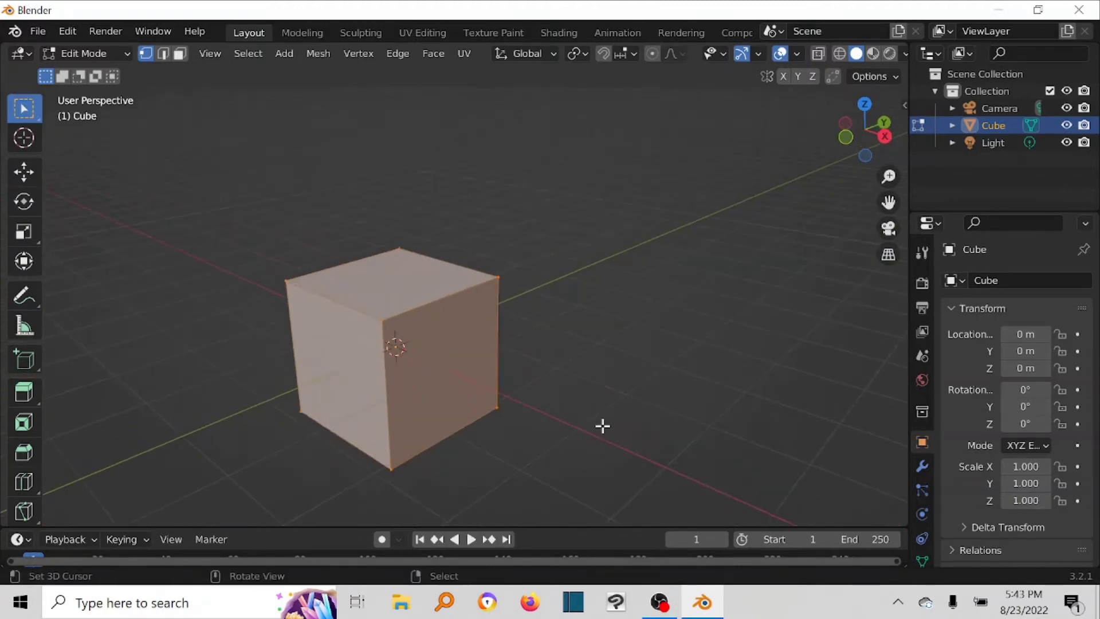
middle_click_drag(602, 425, 572, 429)
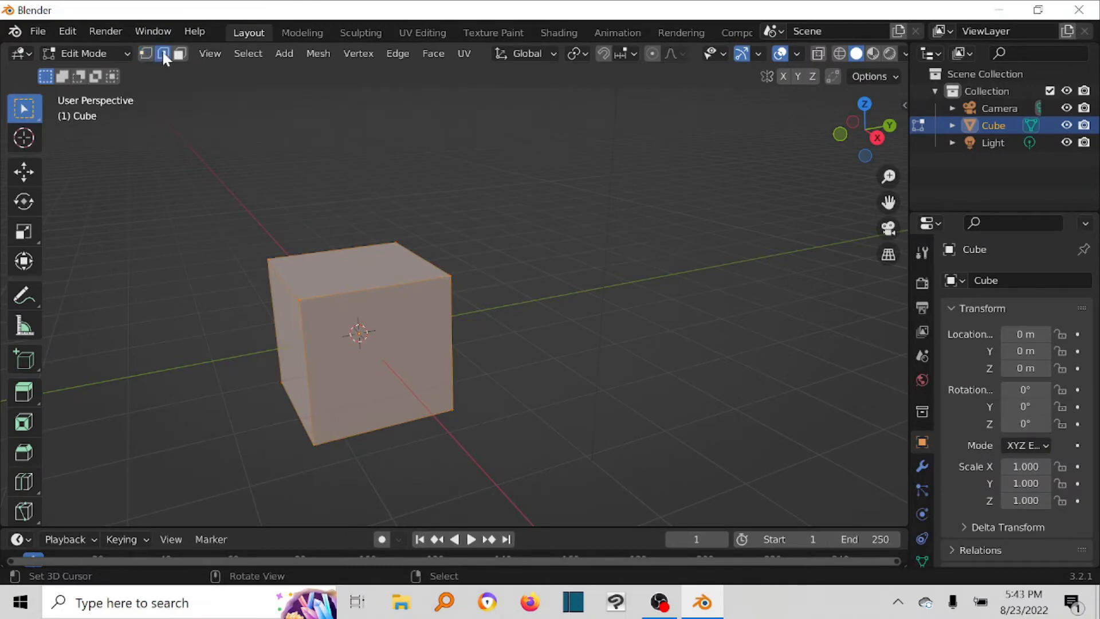
- Try the vertex, edge and face select modes on the cube's mesh, ending in face select mode
left_click(179, 53)
left_click(146, 54)
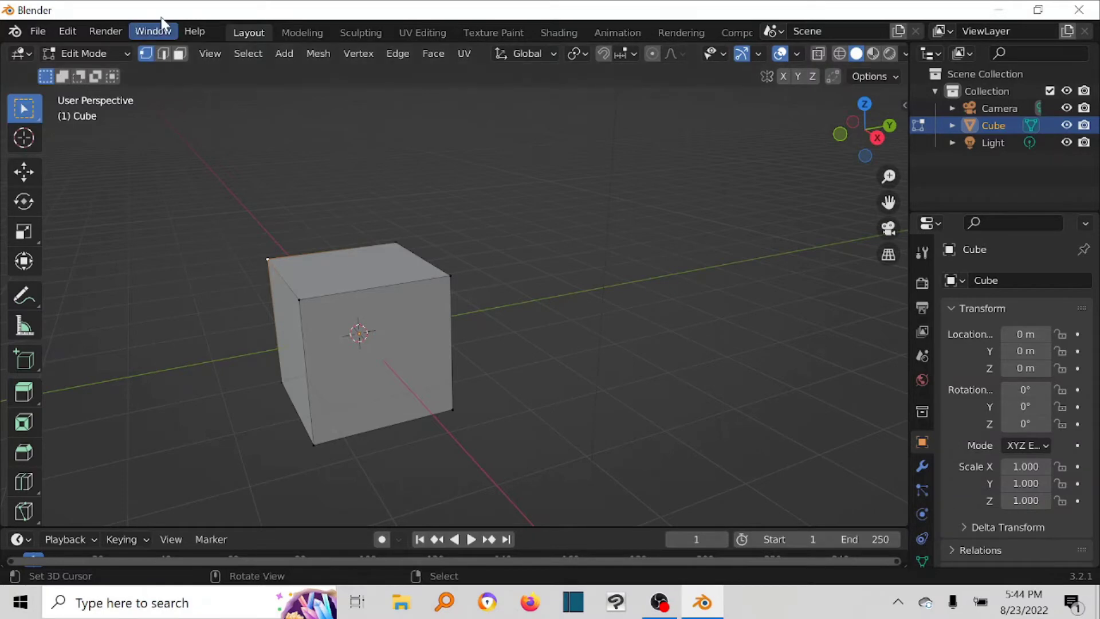
left_click(164, 58)
left_click(180, 57)
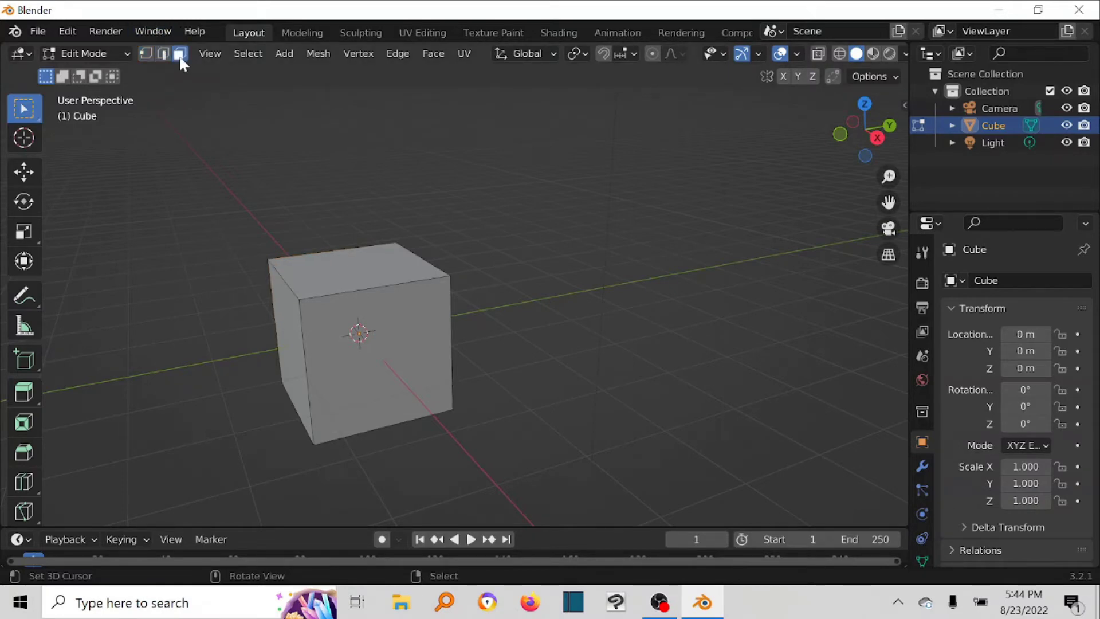
- In vertex select mode, move the cube's upper back corner vertex on the negative Y side upward and outward
left_click(144, 52)
scroll(267, 269, "up", 4)
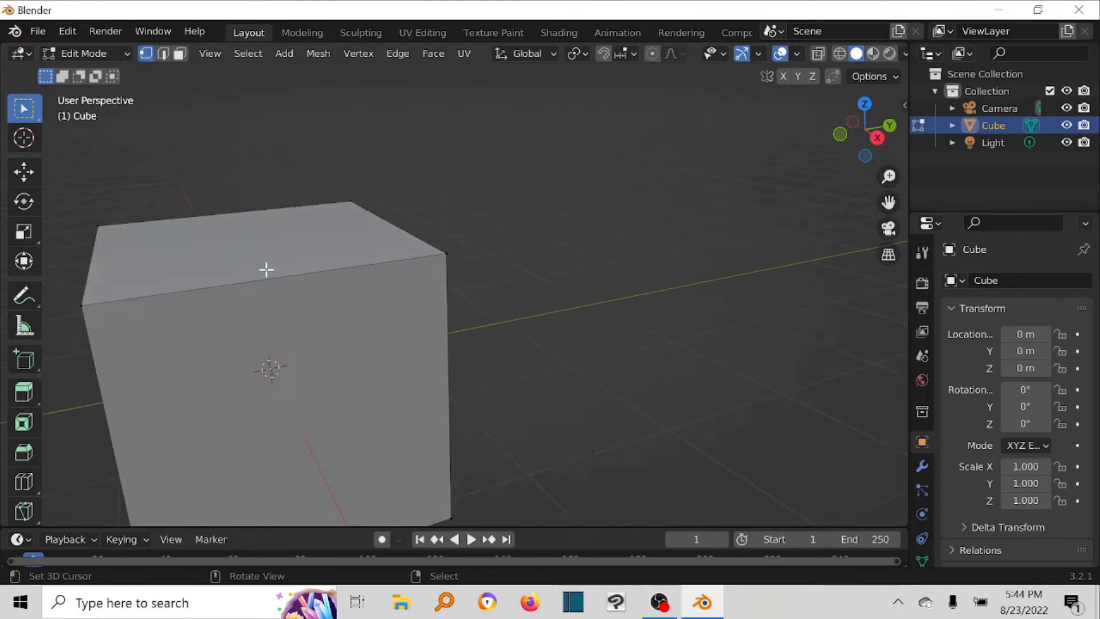
scroll(266, 272, "down", 2)
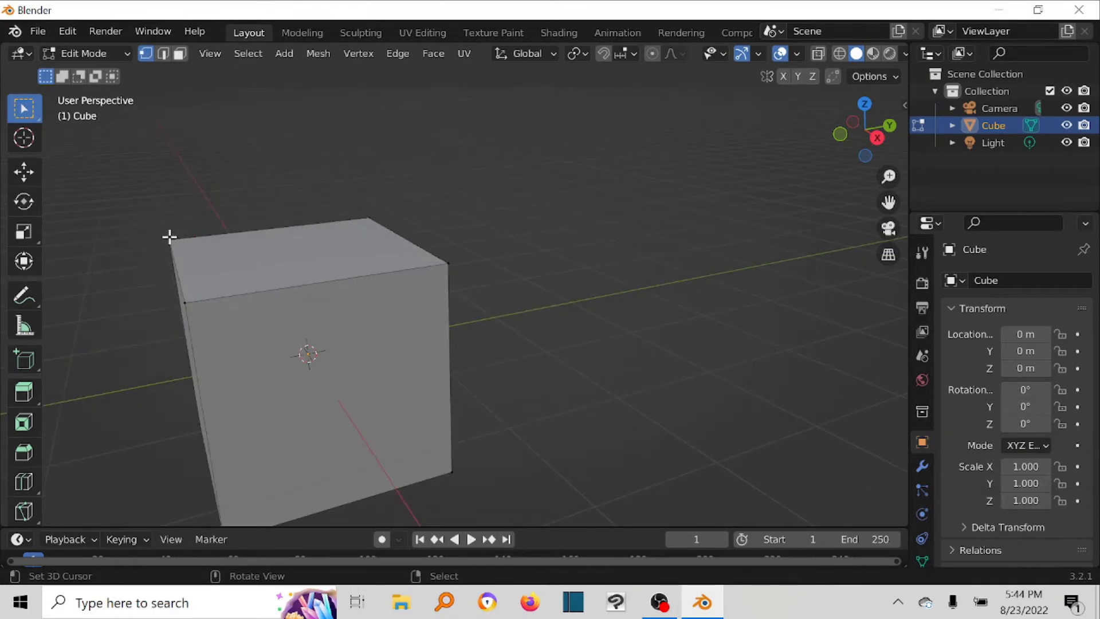
left_click(169, 237)
key("g")
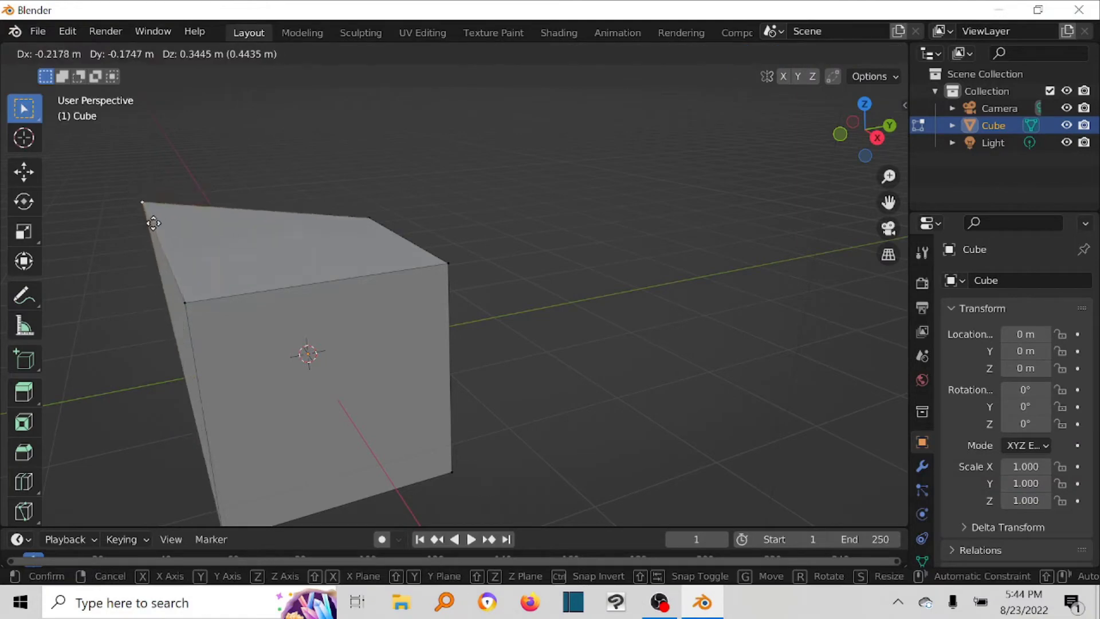
left_click(109, 201)
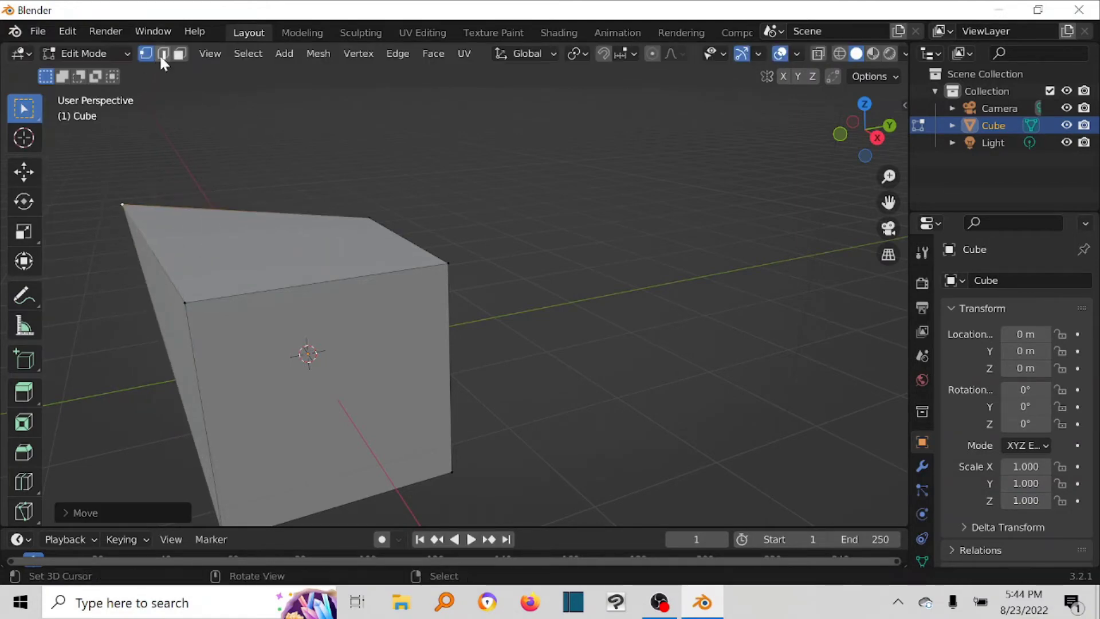
- In edge select mode, move the cube's front top edge outward, mainly toward positive Y
left_click(163, 54)
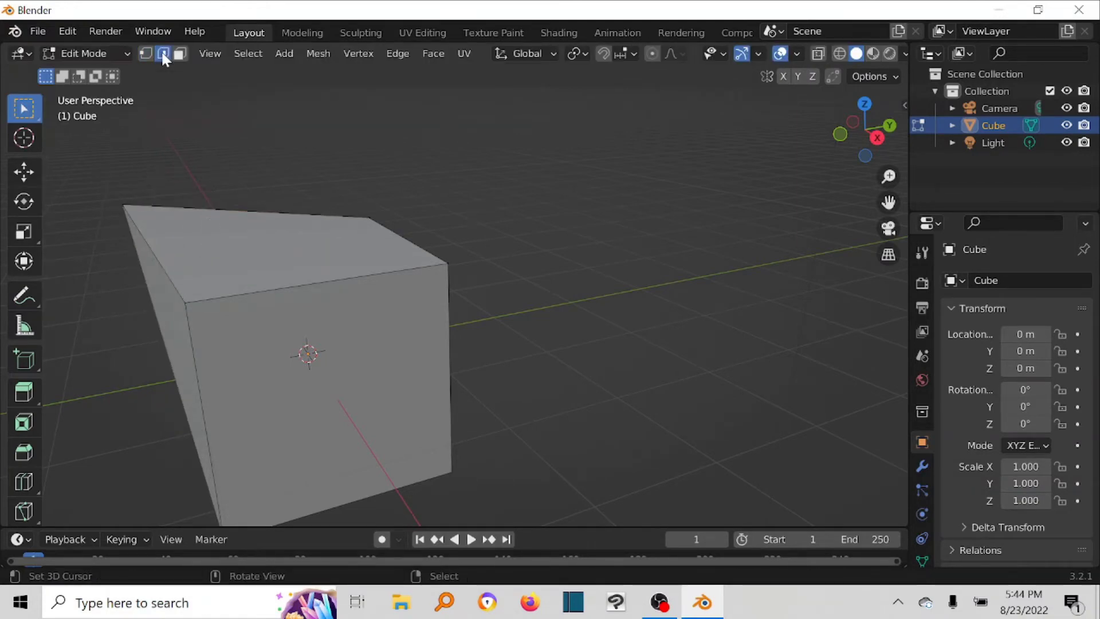
left_click(231, 295)
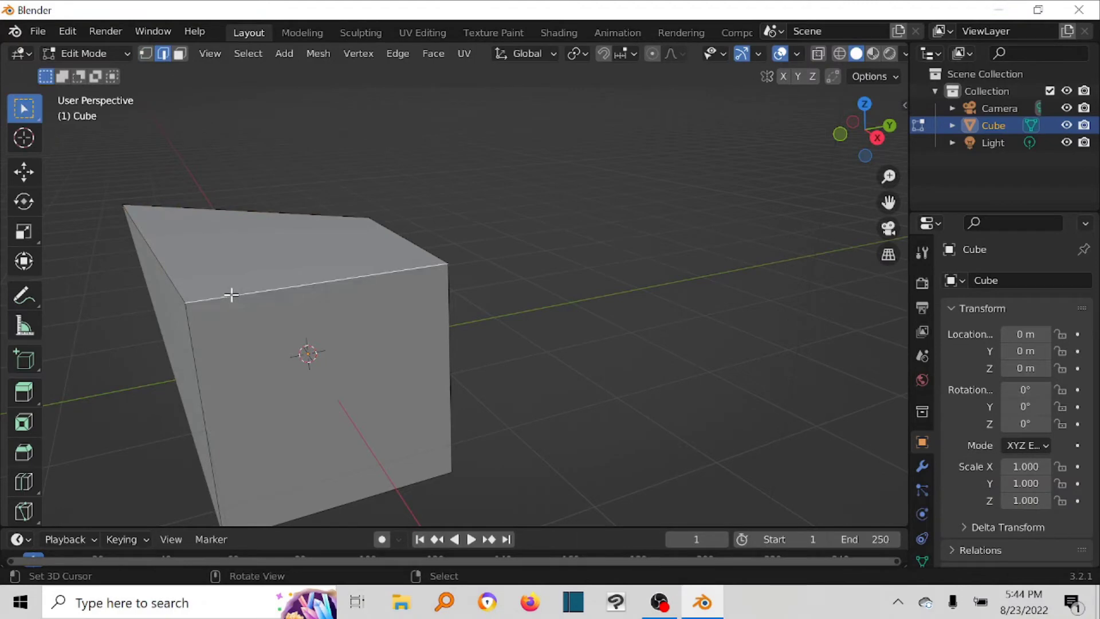
key("g")
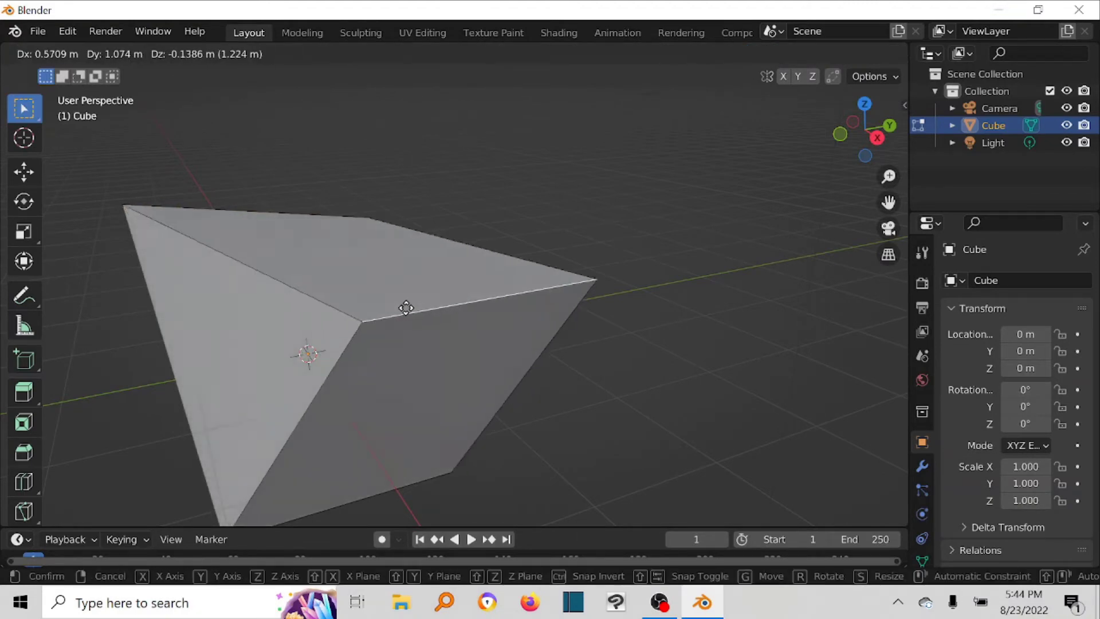
left_click(412, 341)
- In face select mode, move the mesh's negative Y side face outward, mostly along Y, to lengthen the shape
scroll(369, 319, "down", 3)
middle_click_drag(369, 319, 266, 329)
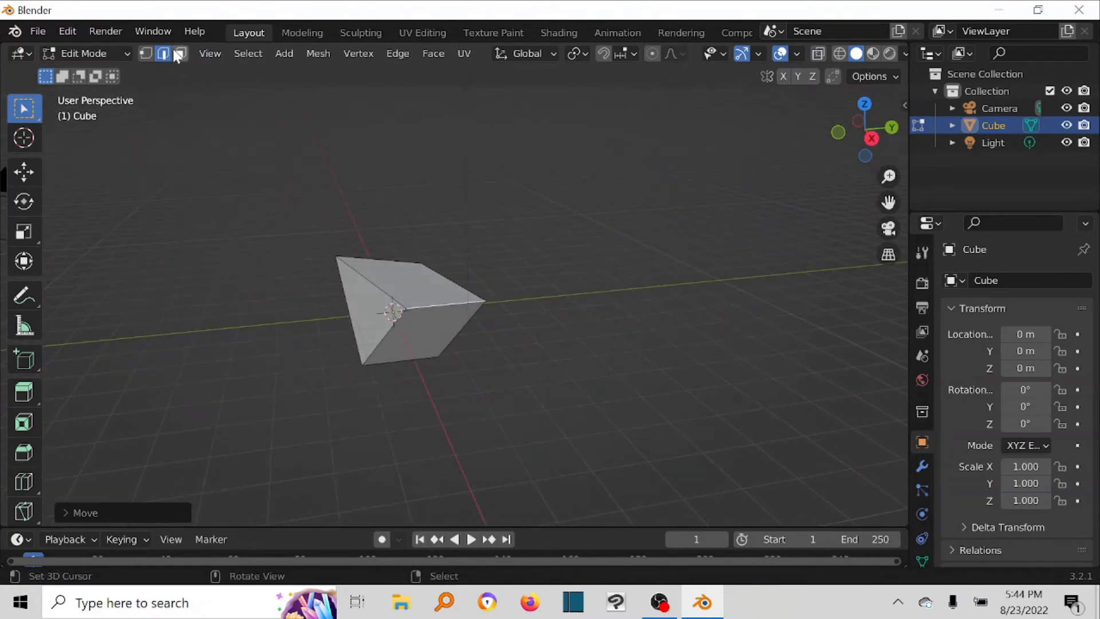
left_click(180, 55)
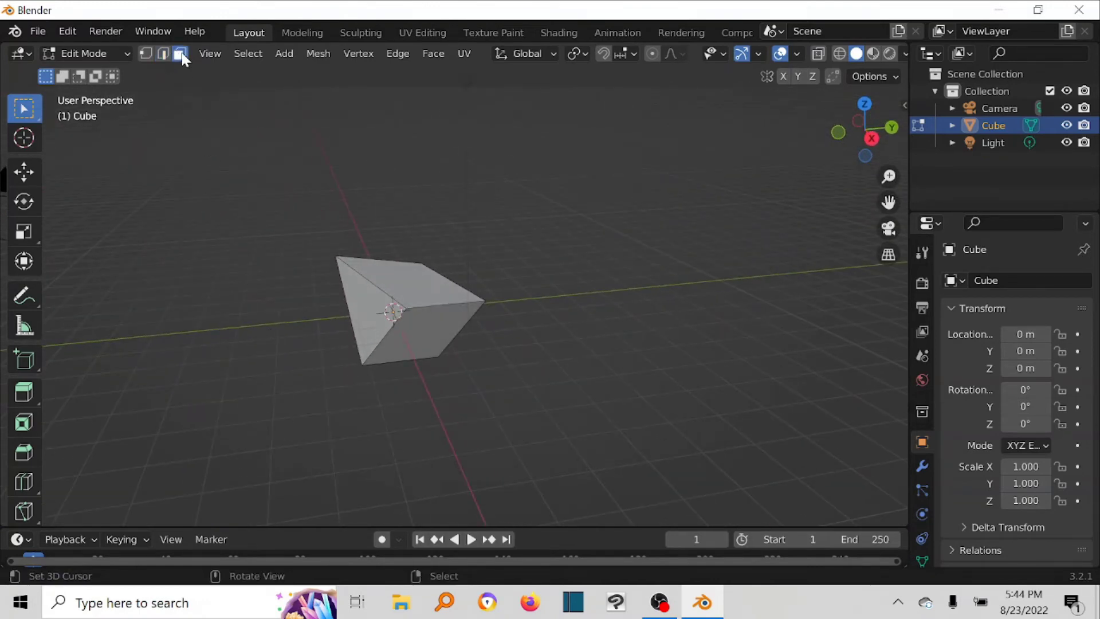
left_click(360, 300)
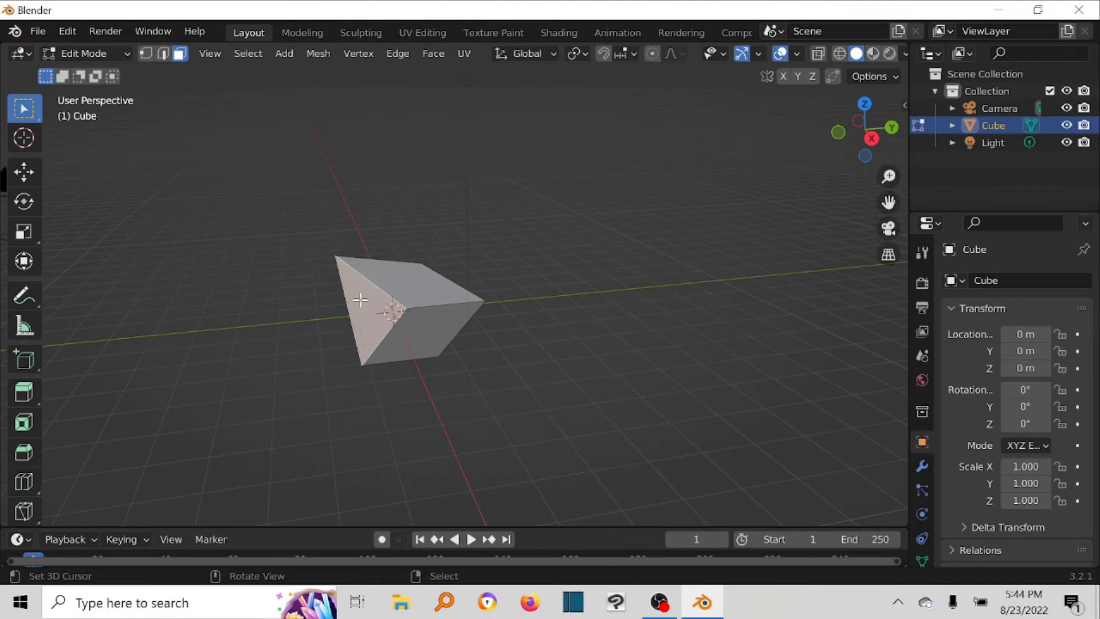
key("g")
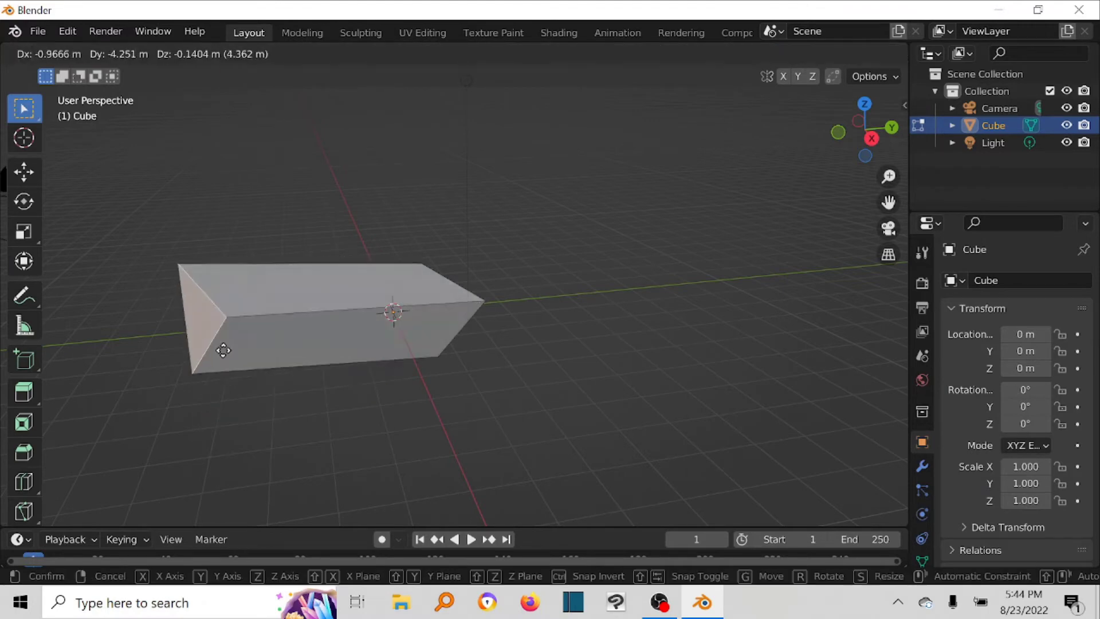
left_click(212, 304)
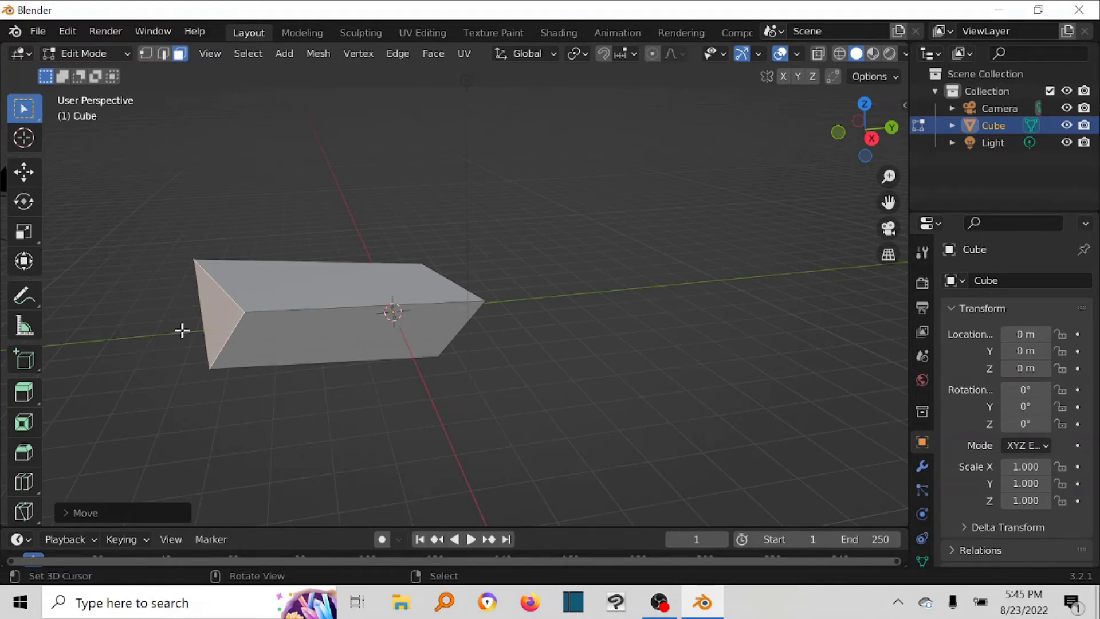
- Extrude the negative Y end face outward by about 2.2 m along its normal
left_click(223, 313)
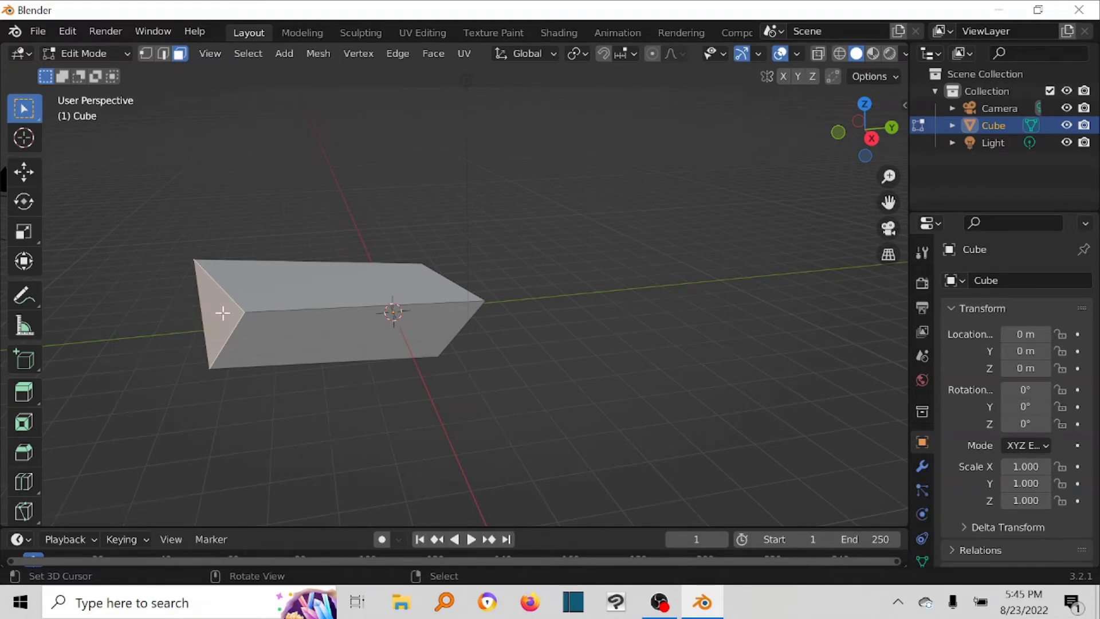
key("e")
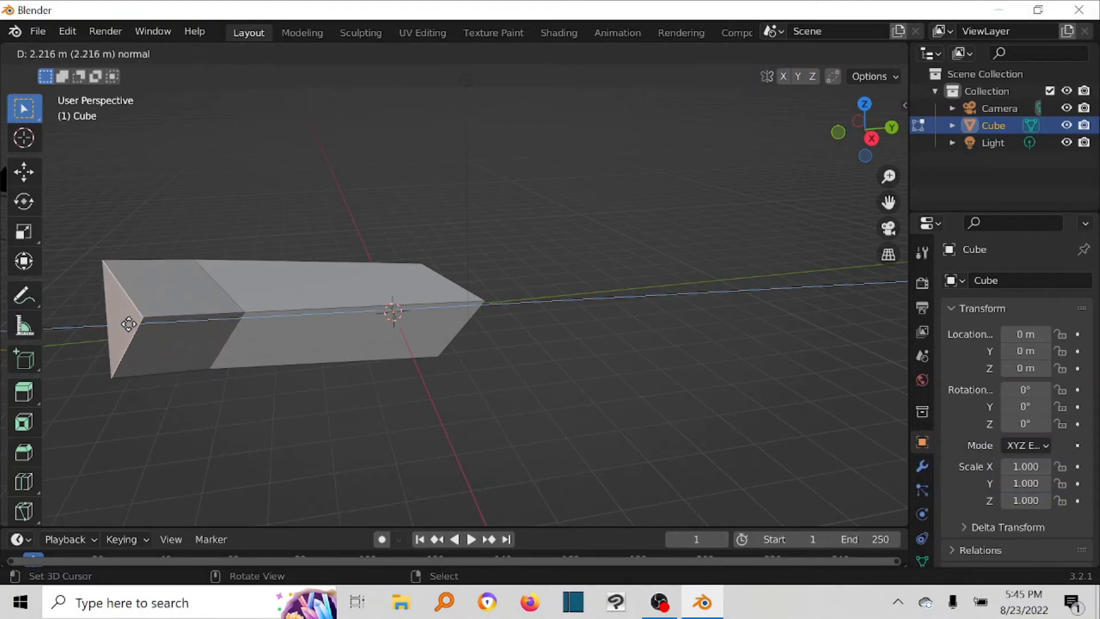
left_click(129, 325)
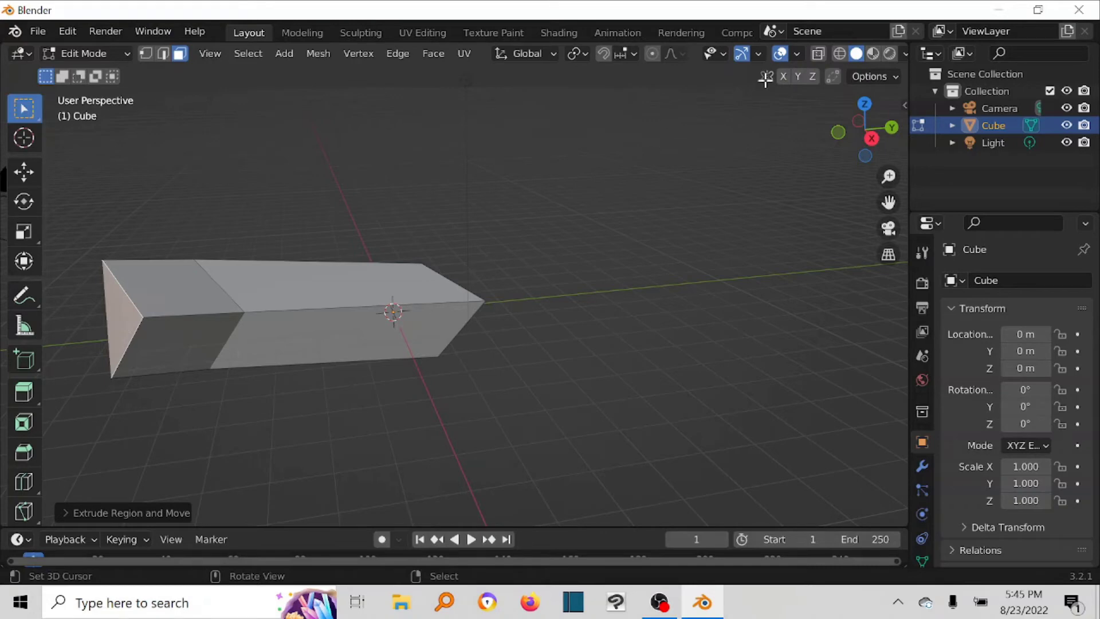
- Enable the Move object gizmo in the viewport, keeping its orientation at Default
left_click(759, 55)
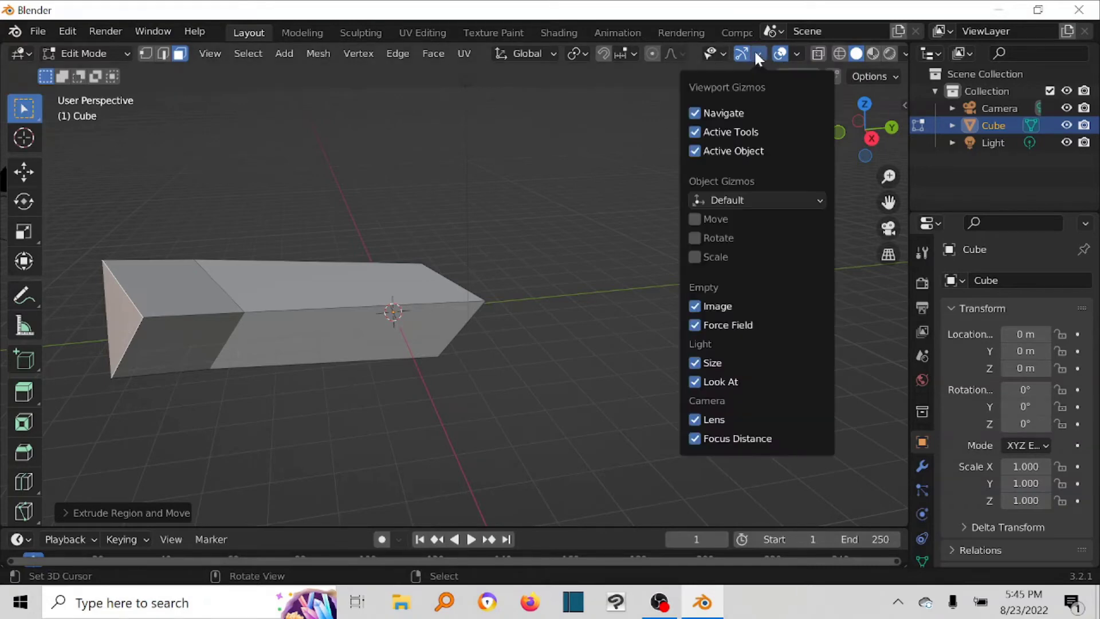
left_click(733, 201)
left_click(733, 201)
left_click(734, 200)
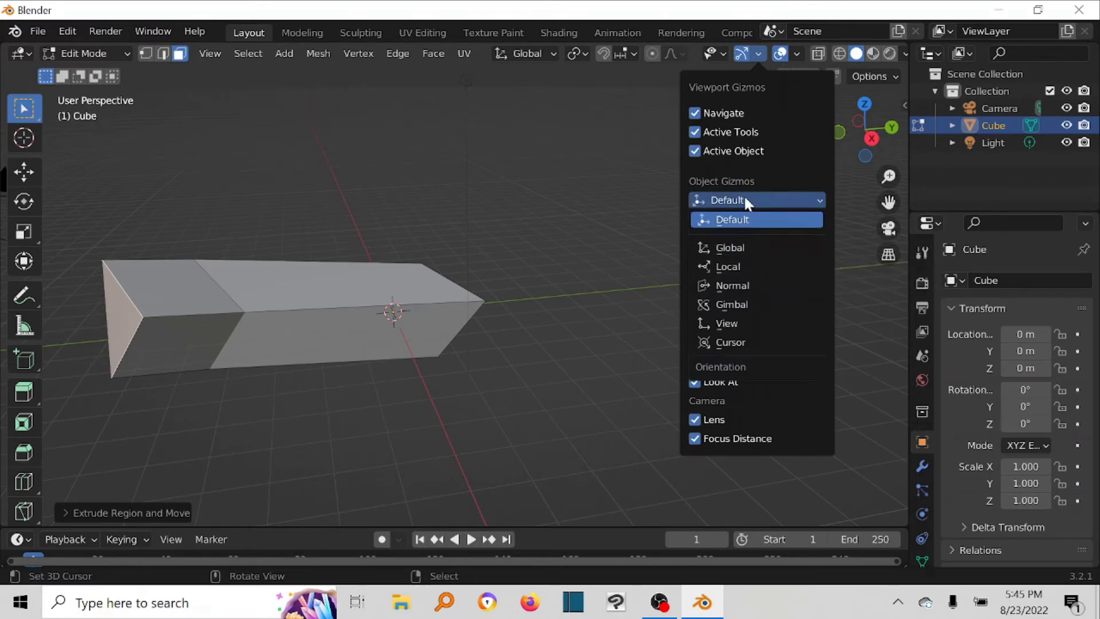
left_click(745, 199)
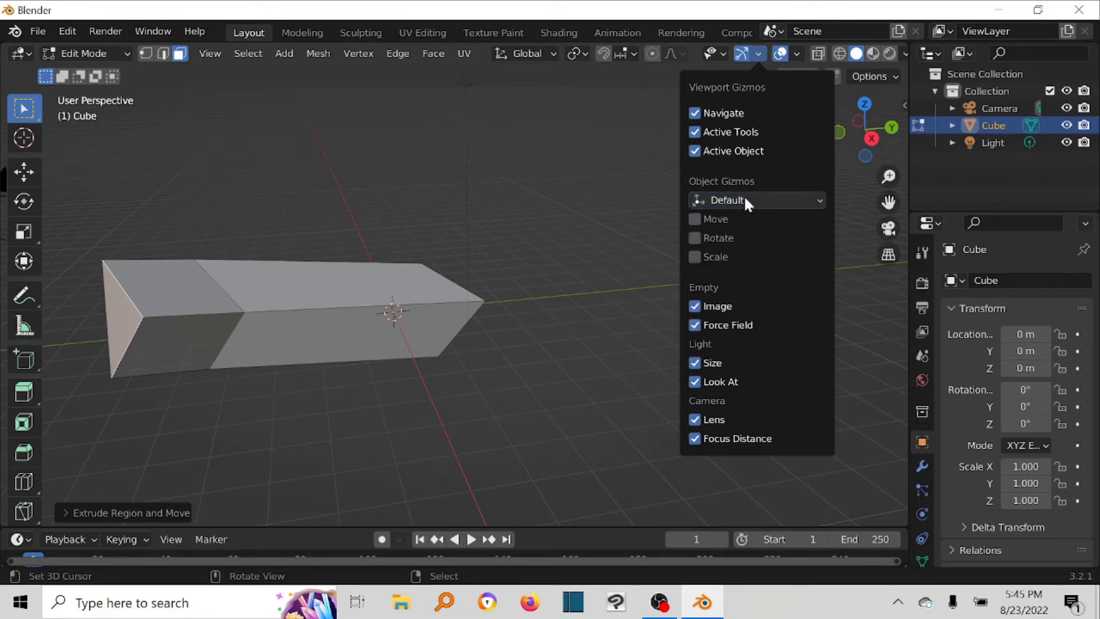
left_click(706, 221)
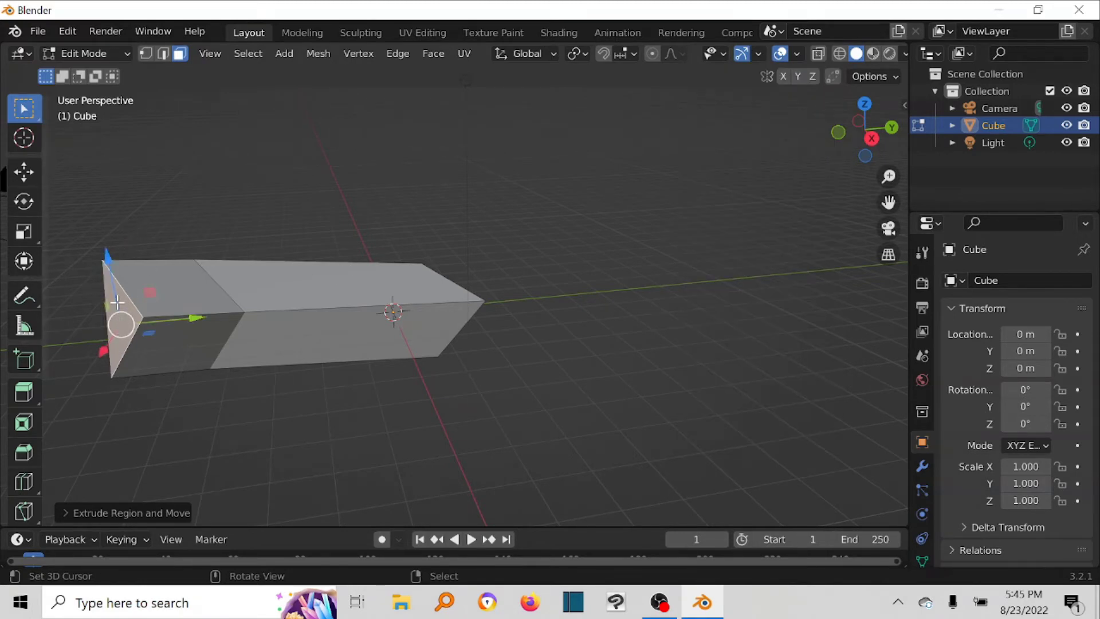
- Use the Move gizmo to shift the extruded end face slightly inward along Y and upward along Z
key("g")
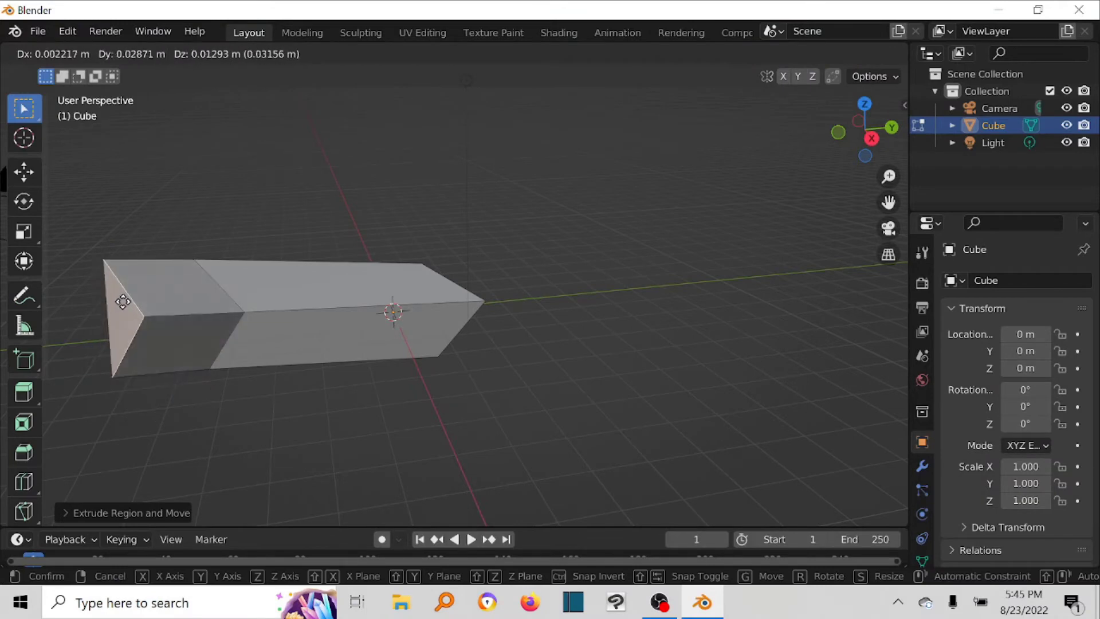
right_click(125, 310)
mouse_move(195, 316)
left_mouse_down()
mouse_move(277, 314)
mouse_move(211, 315)
left_mouse_up()
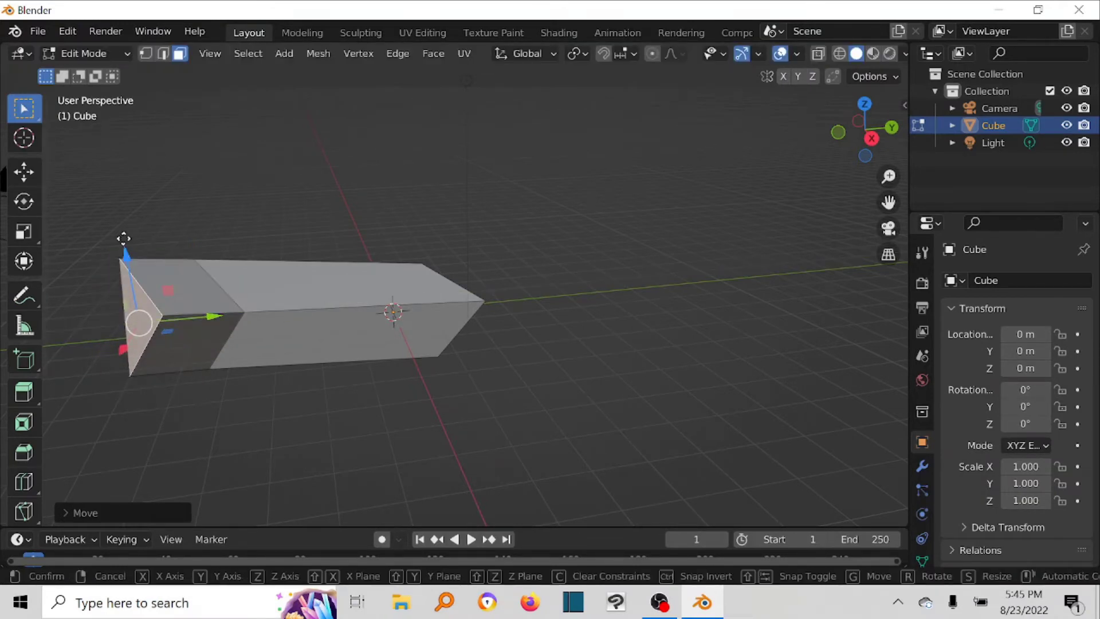
mouse_move(123, 238)
left_mouse_down()
mouse_move(119, 175)
mouse_move(131, 246)
left_mouse_up()
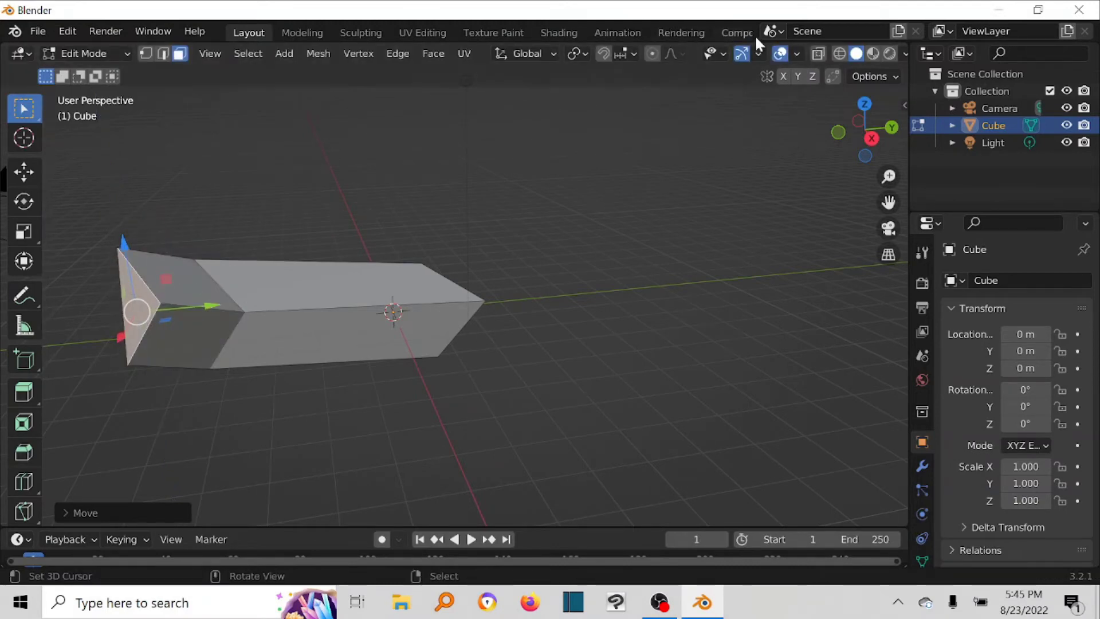
- Disable the Move object gizmo in the viewport
left_click(797, 54)
left_click(758, 54)
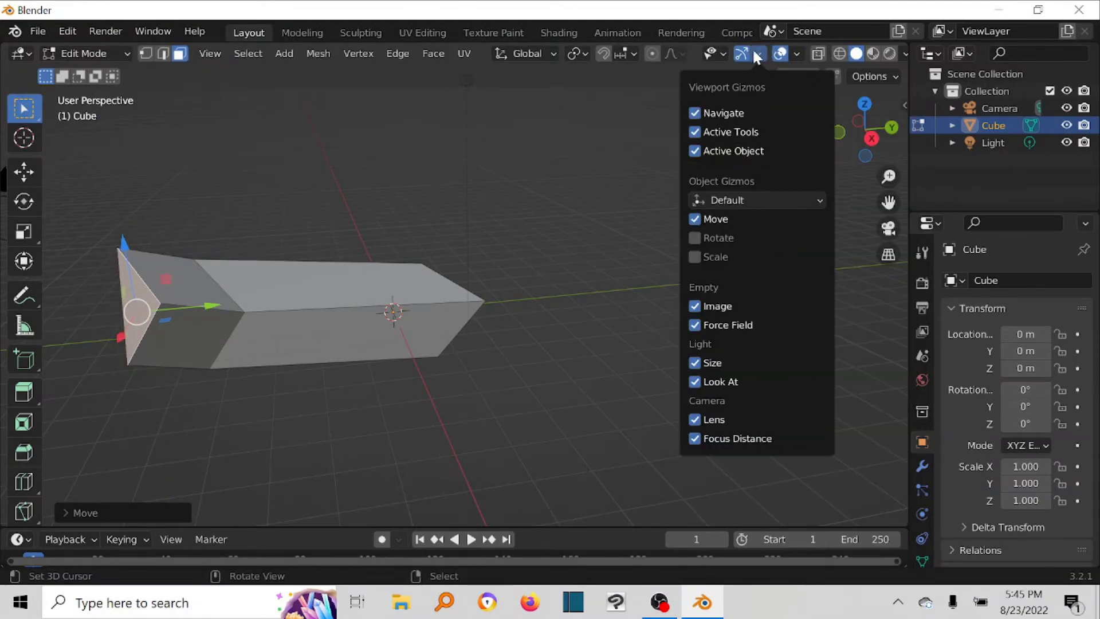
left_click(694, 219)
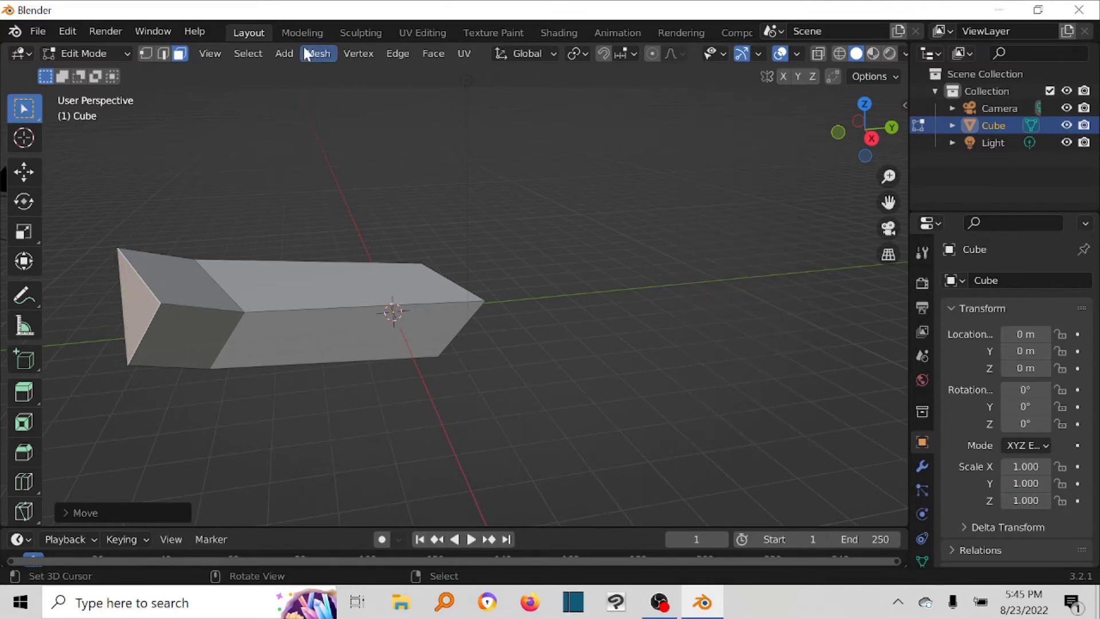
- Enable proportional editing and switch the mesh back to Object Mode
left_click(650, 55)
left_click(83, 55)
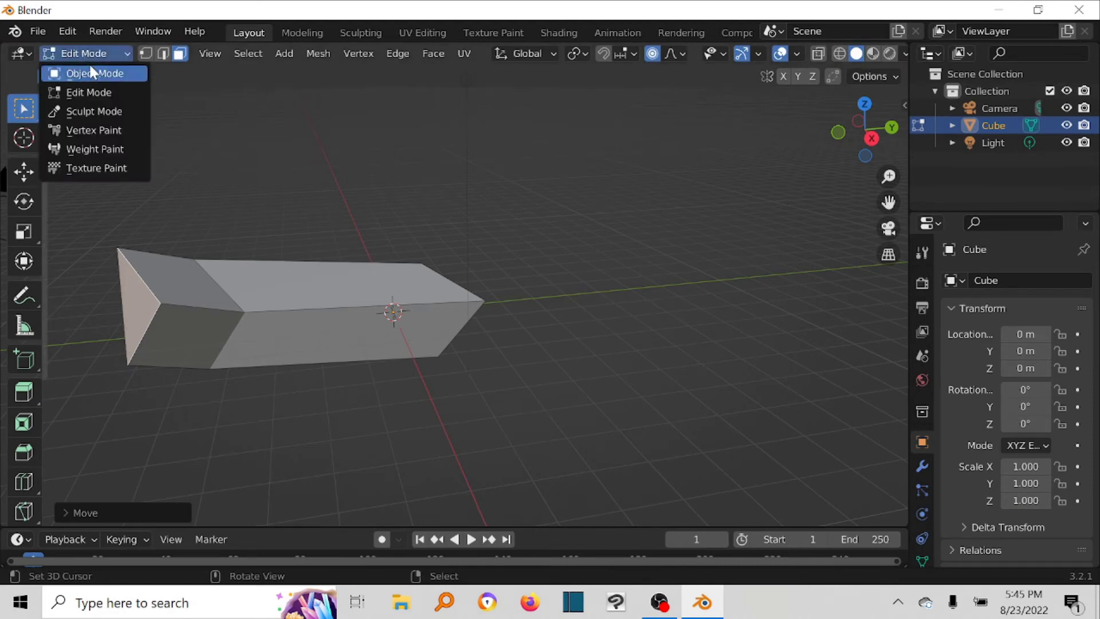
left_click(93, 73)
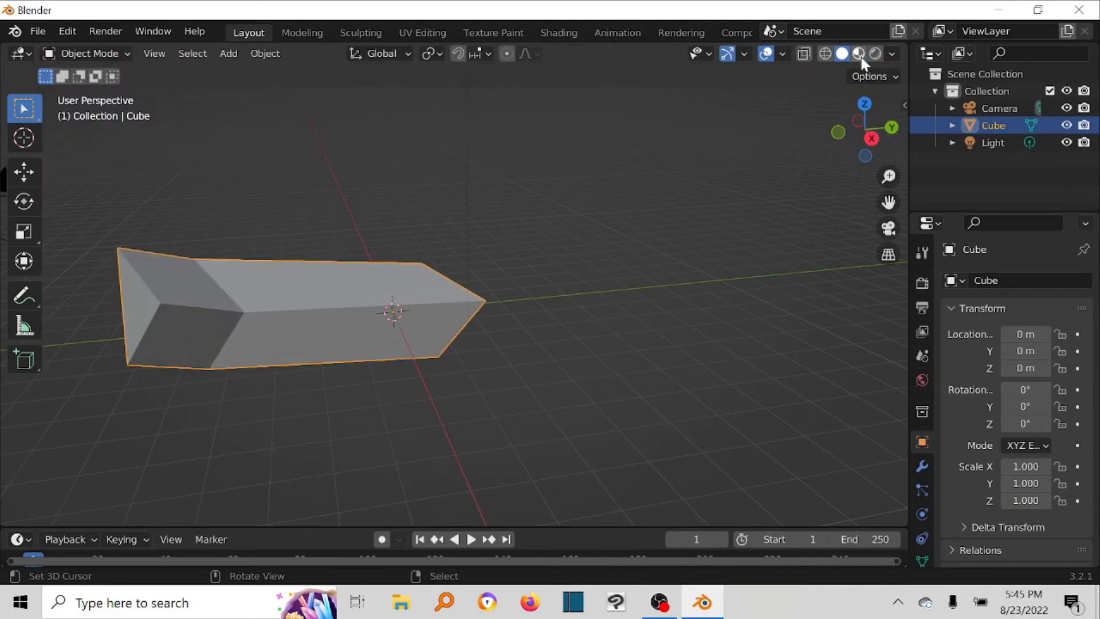
- Preview the object in wireframe, material preview and rendered viewport shading, then return to solid shading
left_click(824, 56)
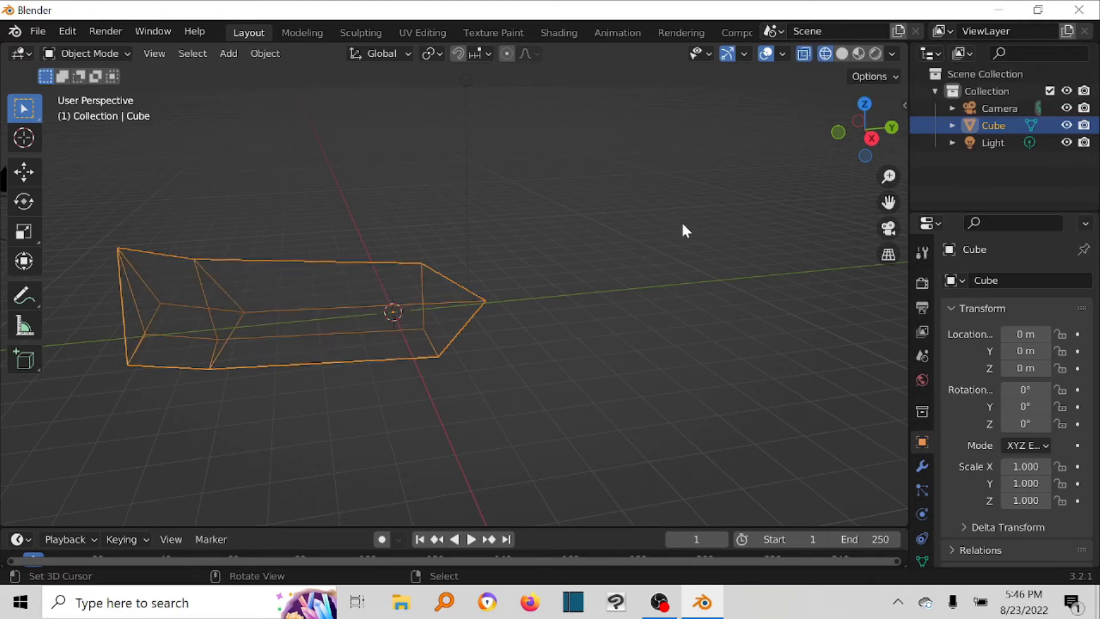
left_click(858, 54)
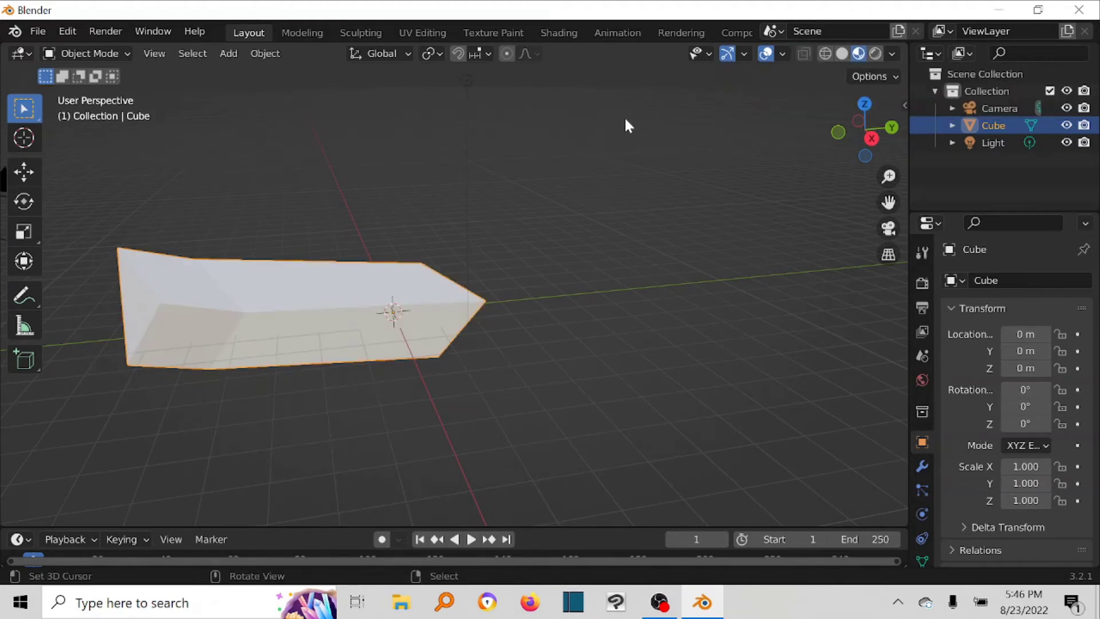
left_click(877, 53)
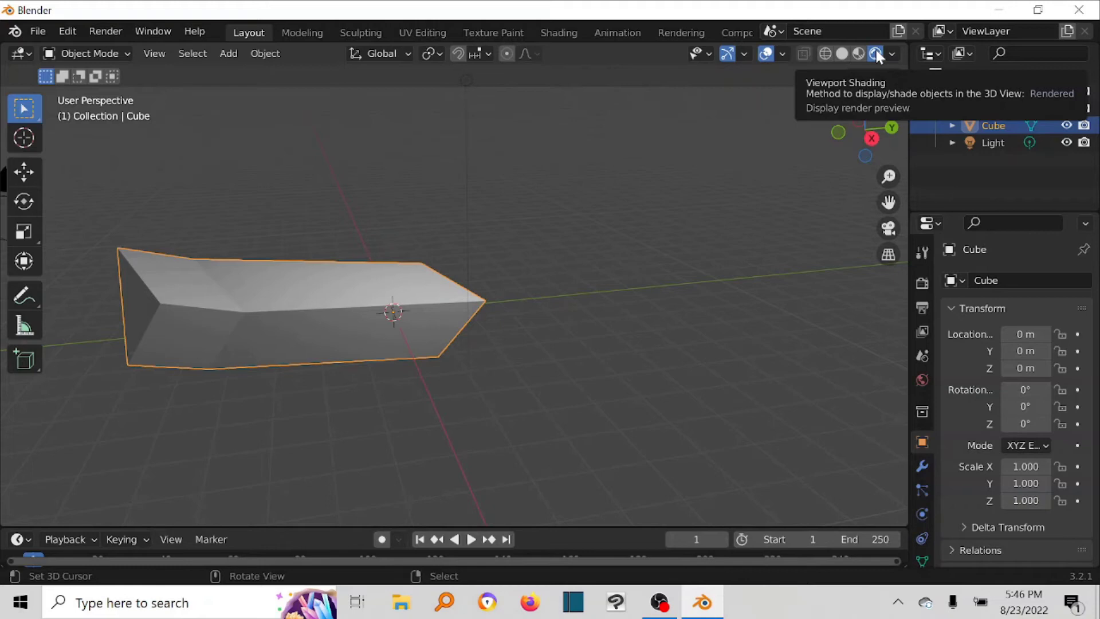
left_click(841, 54)
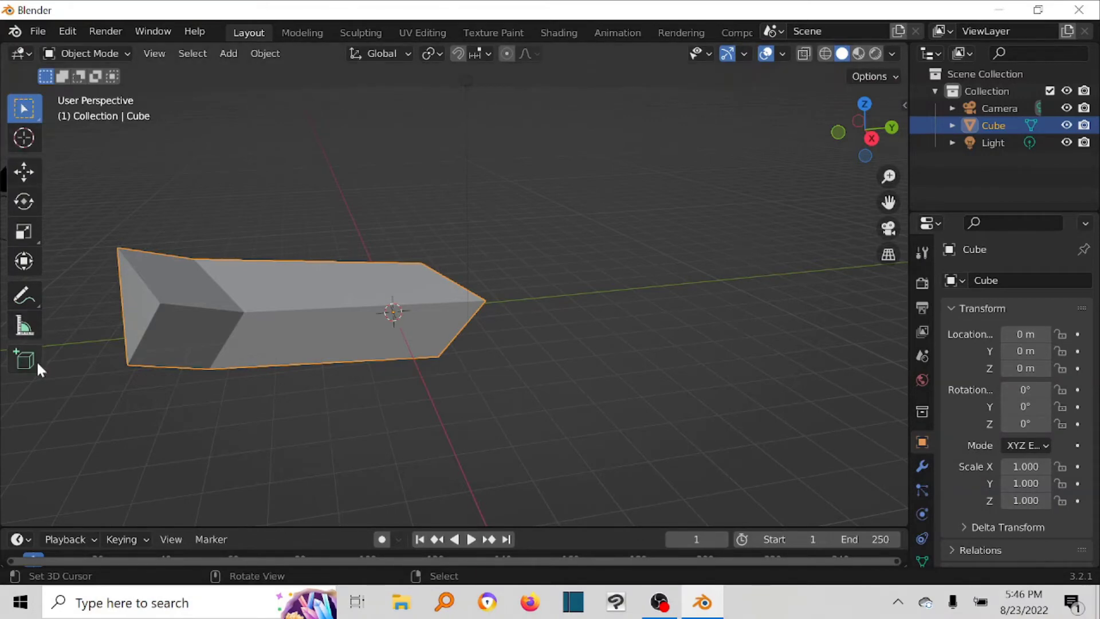
- Put the object back into Edit Mode and look through the available mesh editing tools
left_click(90, 53)
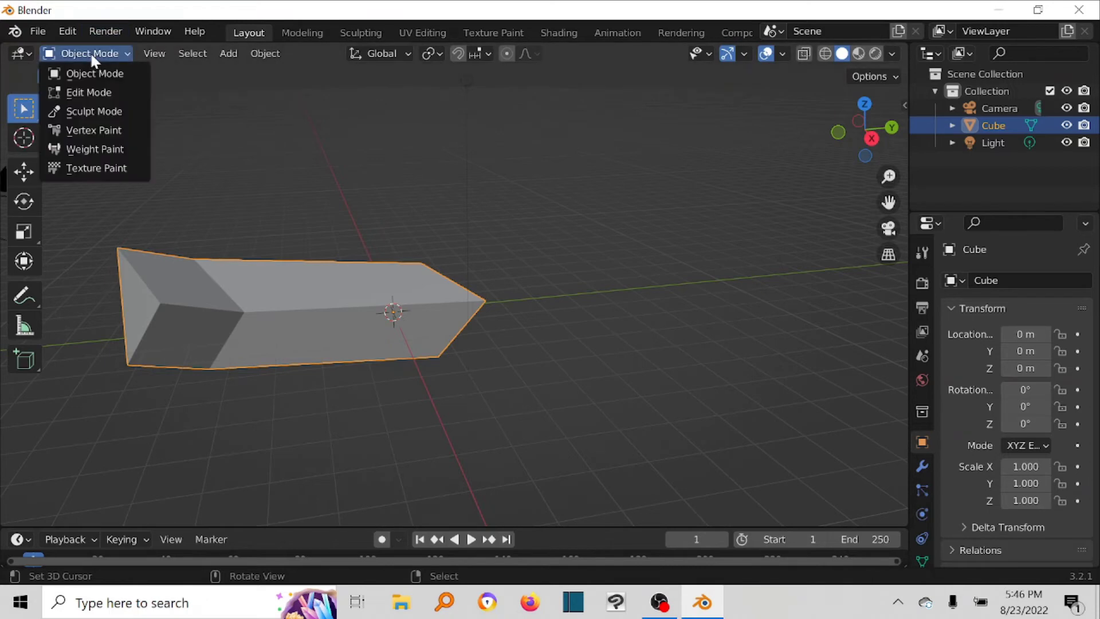
left_click(88, 91)
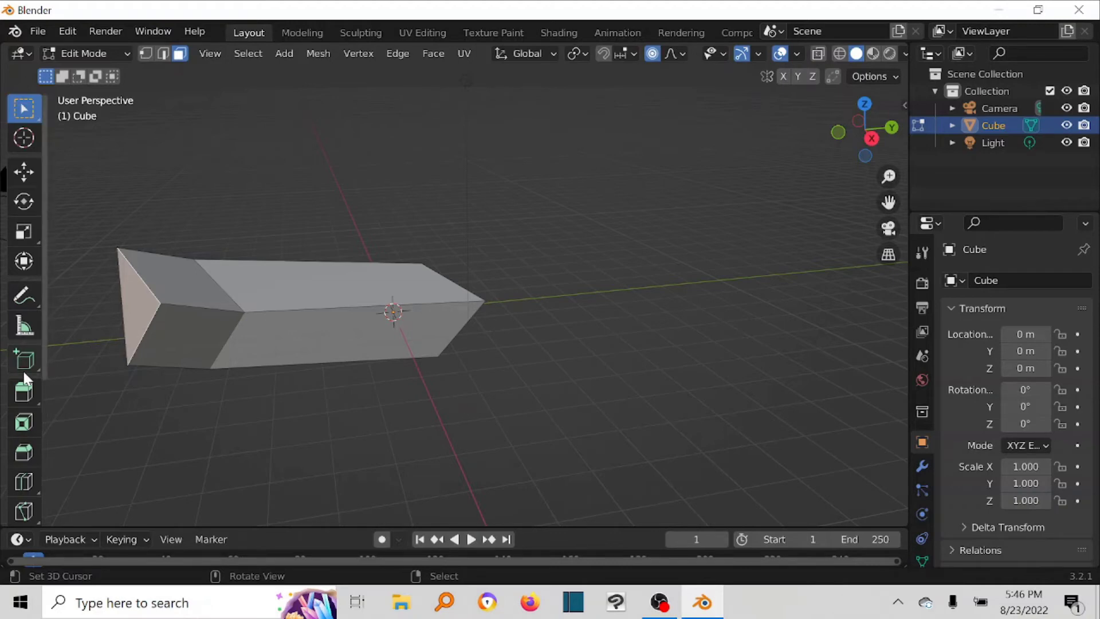
scroll(21, 390, "down", 5)
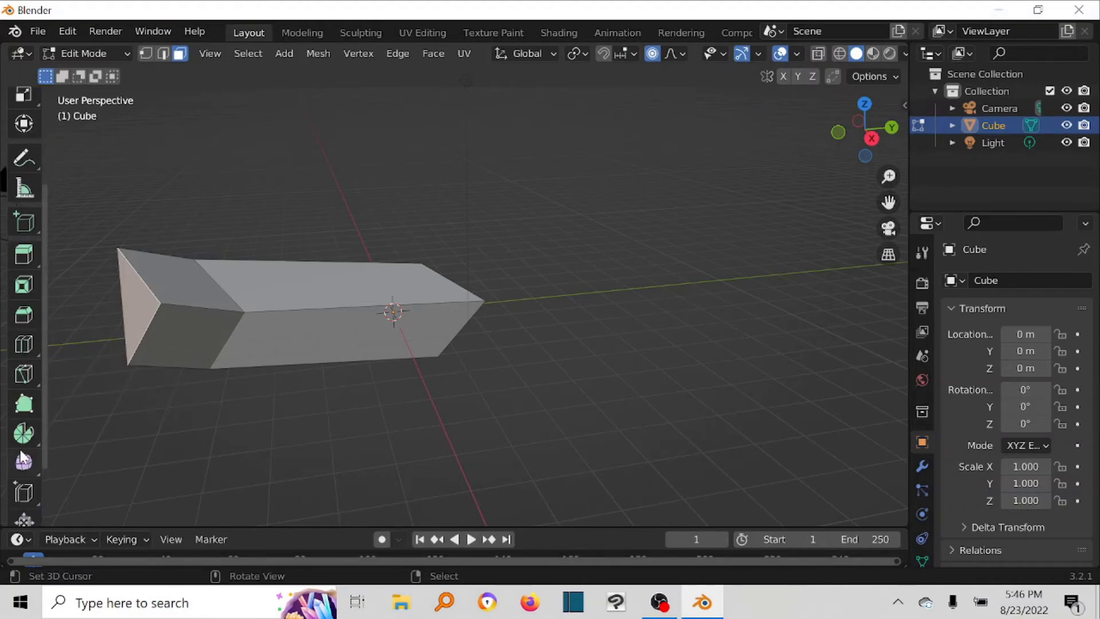
scroll(23, 455, "down", 3)
scroll(23, 445, "up", 8)
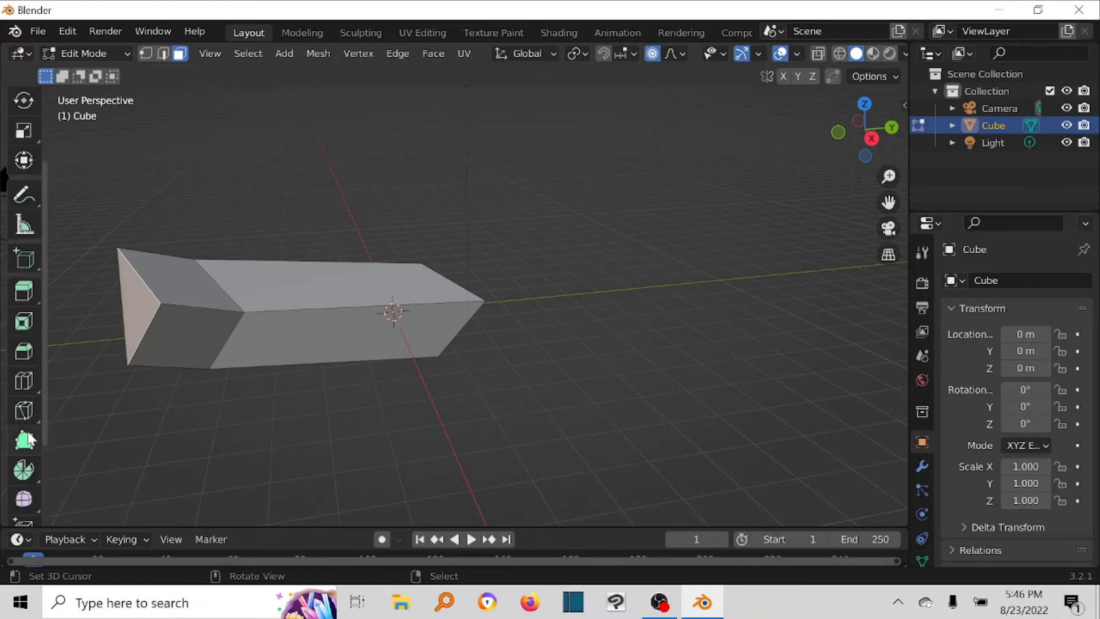
scroll(30, 382, "down", 8)
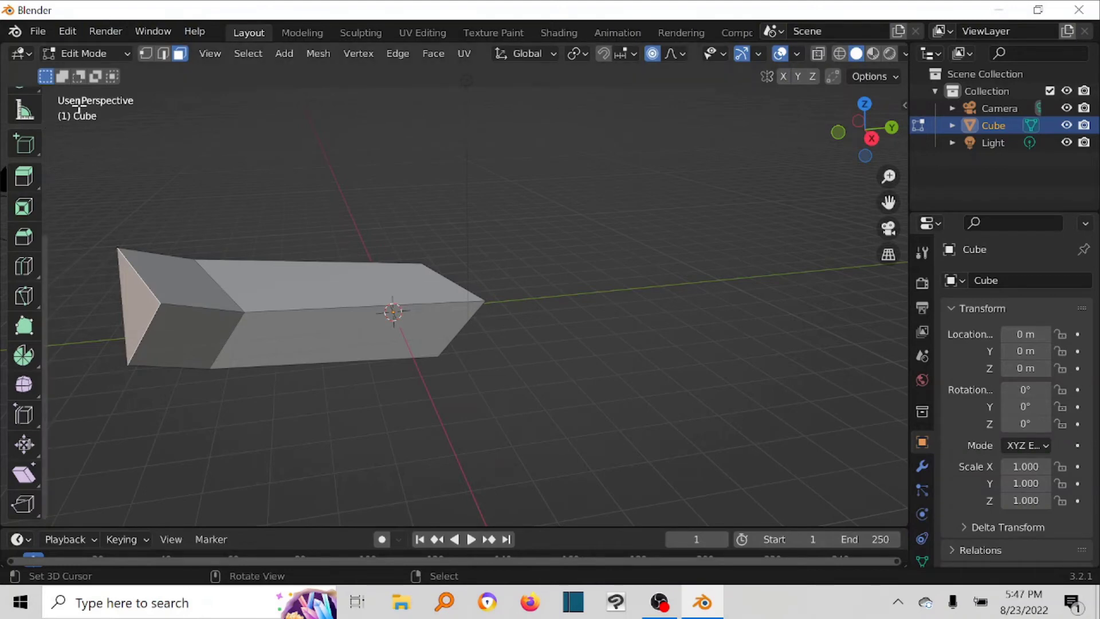
- Switch to Object Mode and select the camera, the light and the camera again in turn
left_click(109, 52)
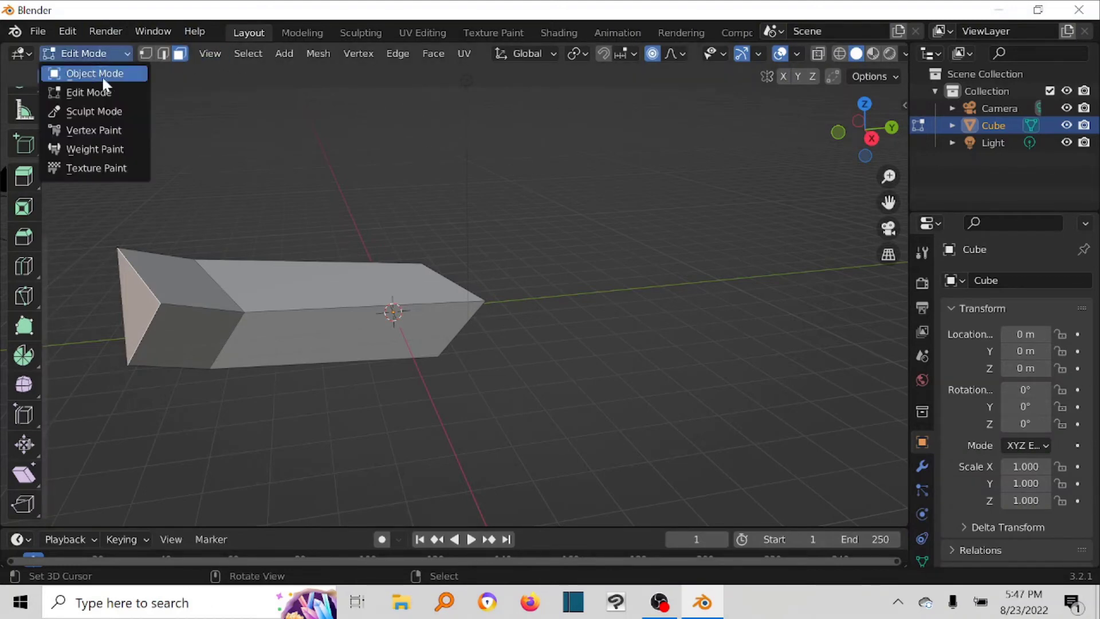
left_click(101, 74)
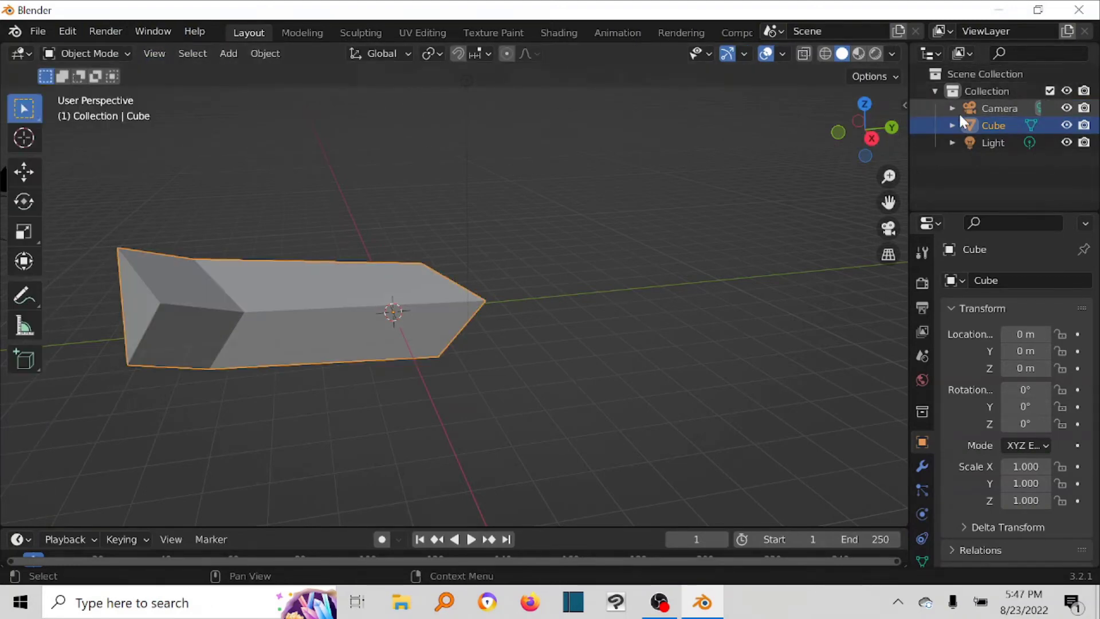
scroll(664, 223, "down", 2)
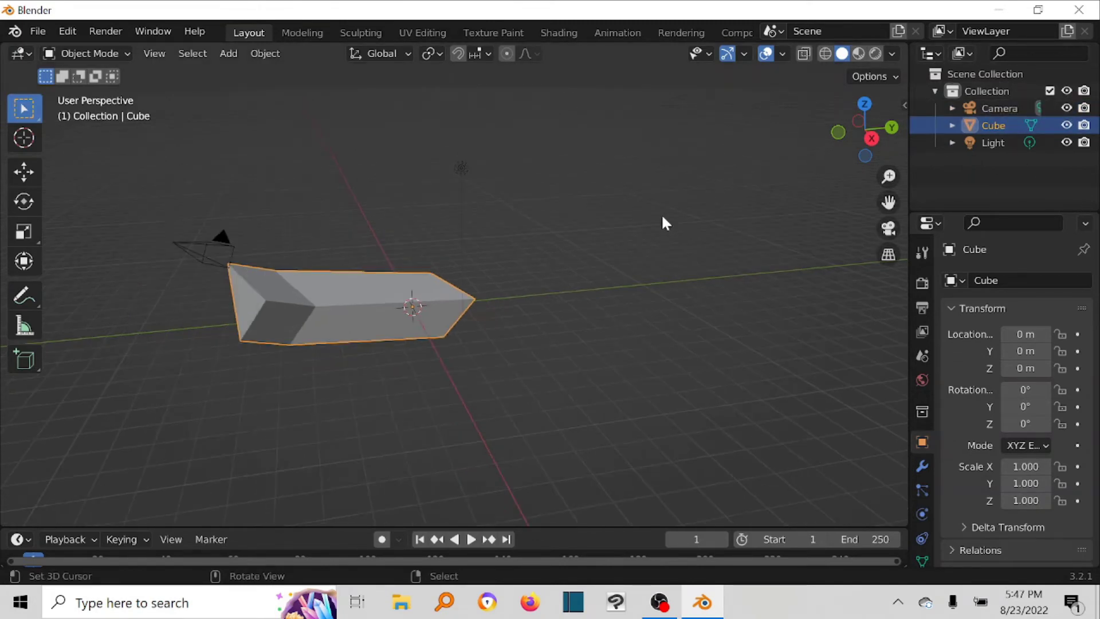
left_click(979, 108)
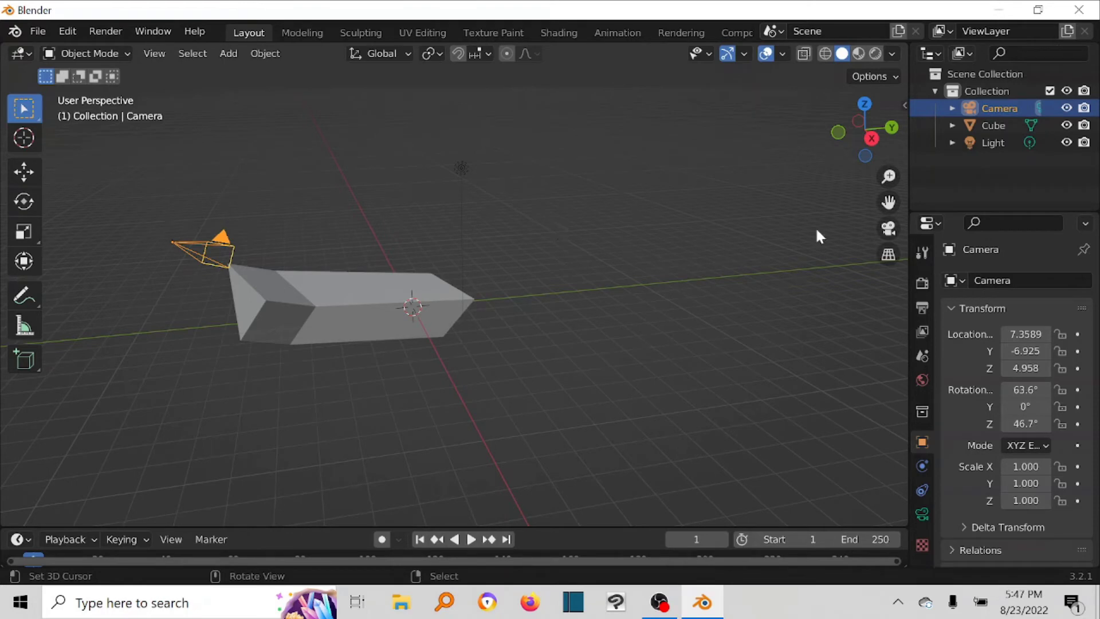
left_click(989, 142)
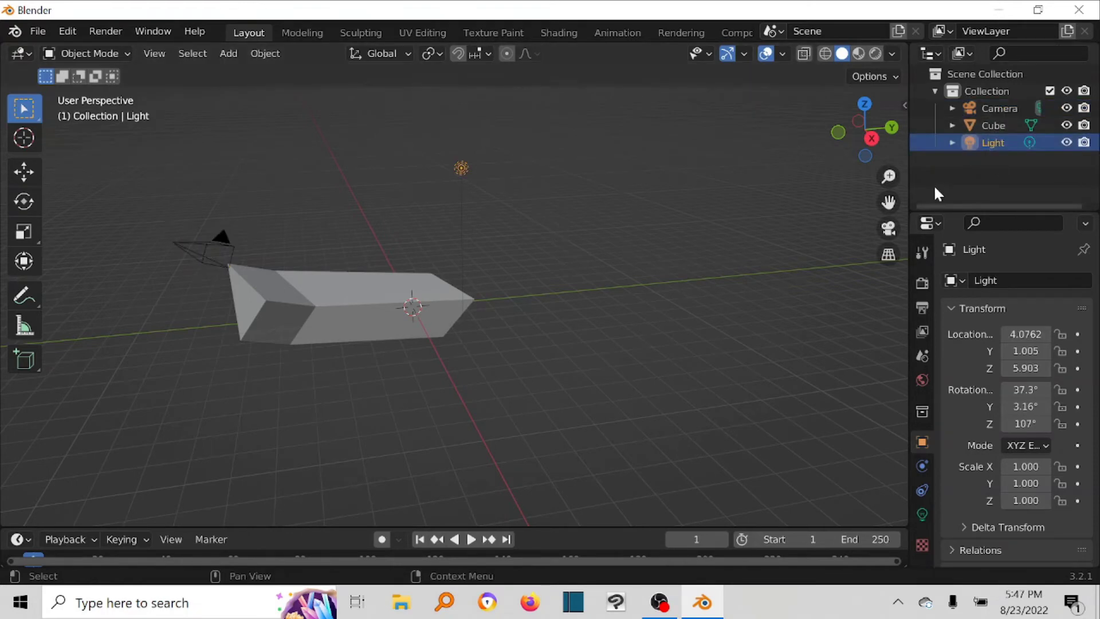
left_click(222, 237)
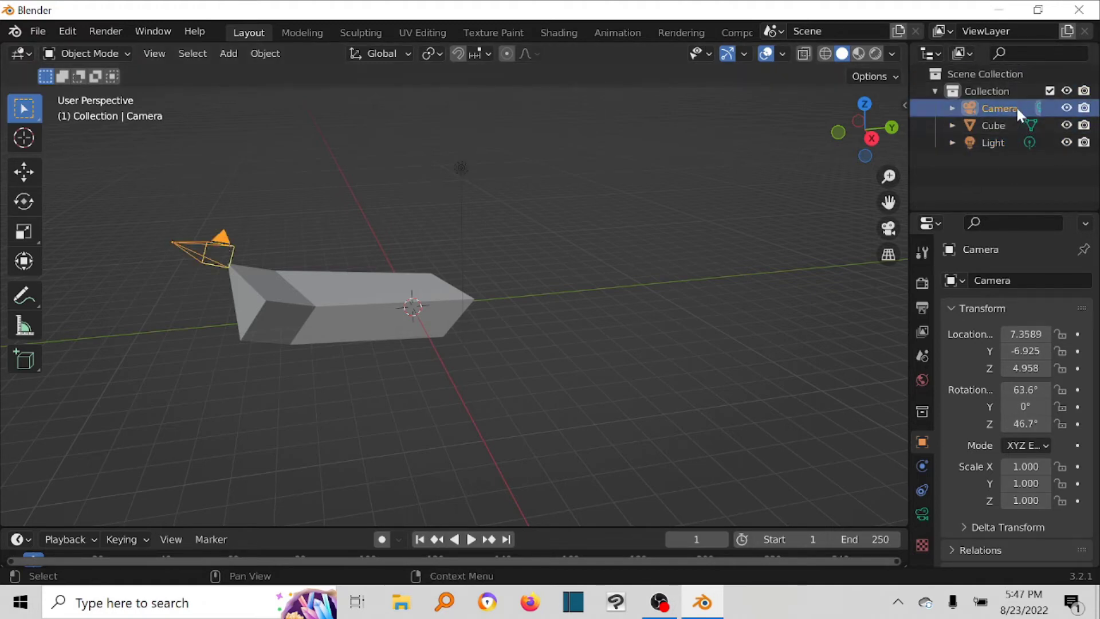
- Hide the camera, cube and light in the viewport and make all three visible again
left_click(1066, 109)
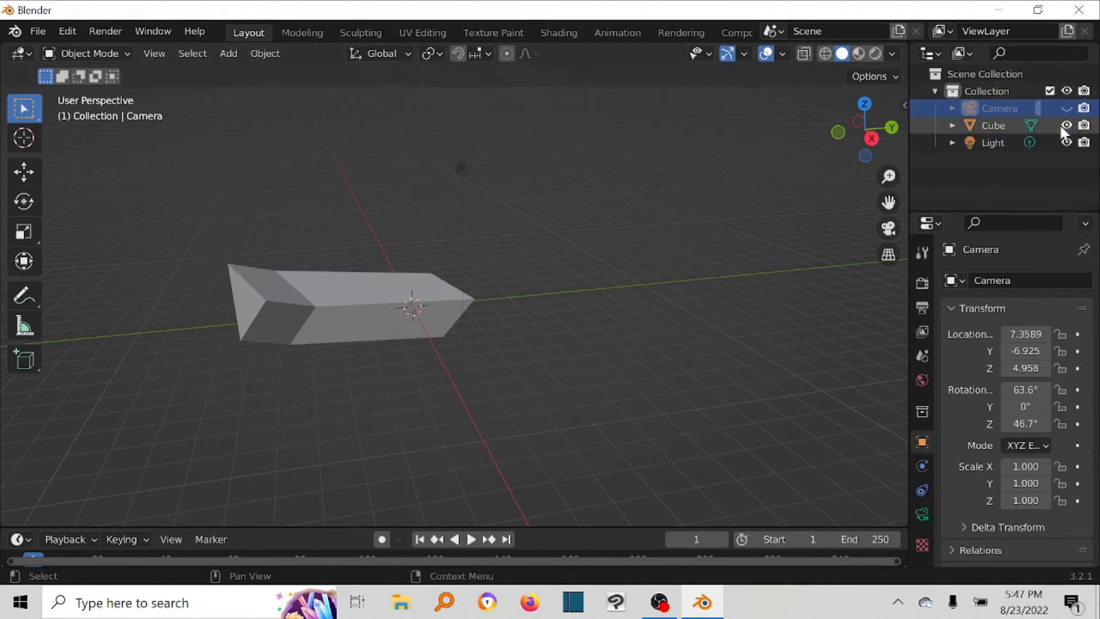
left_click(1066, 126)
left_click(1067, 139)
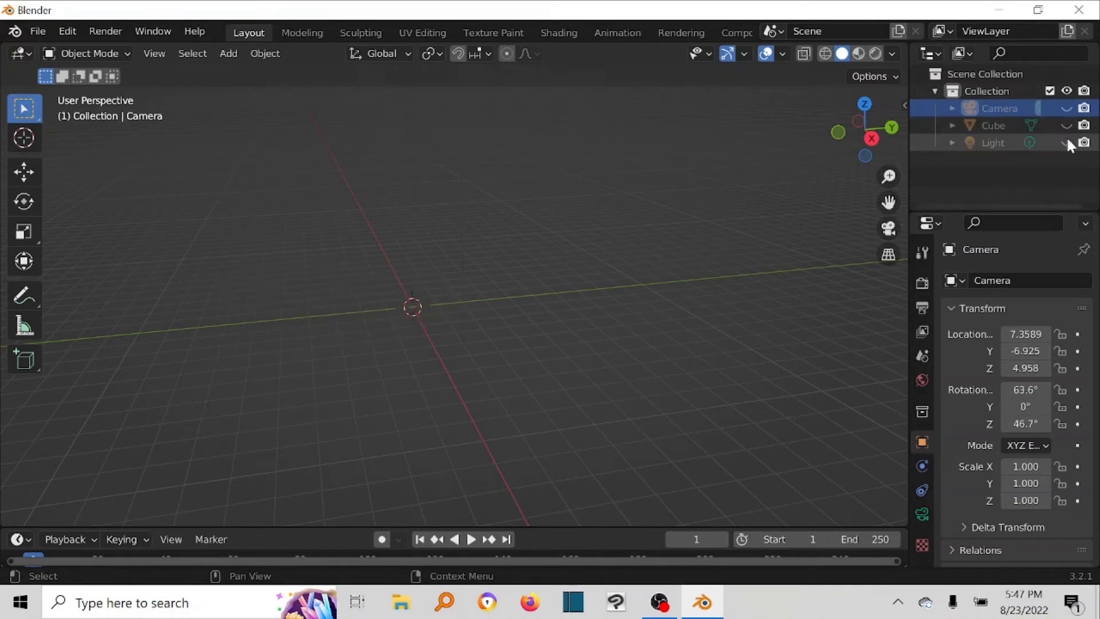
left_click(1067, 139)
left_click(1067, 124)
left_click(1063, 107)
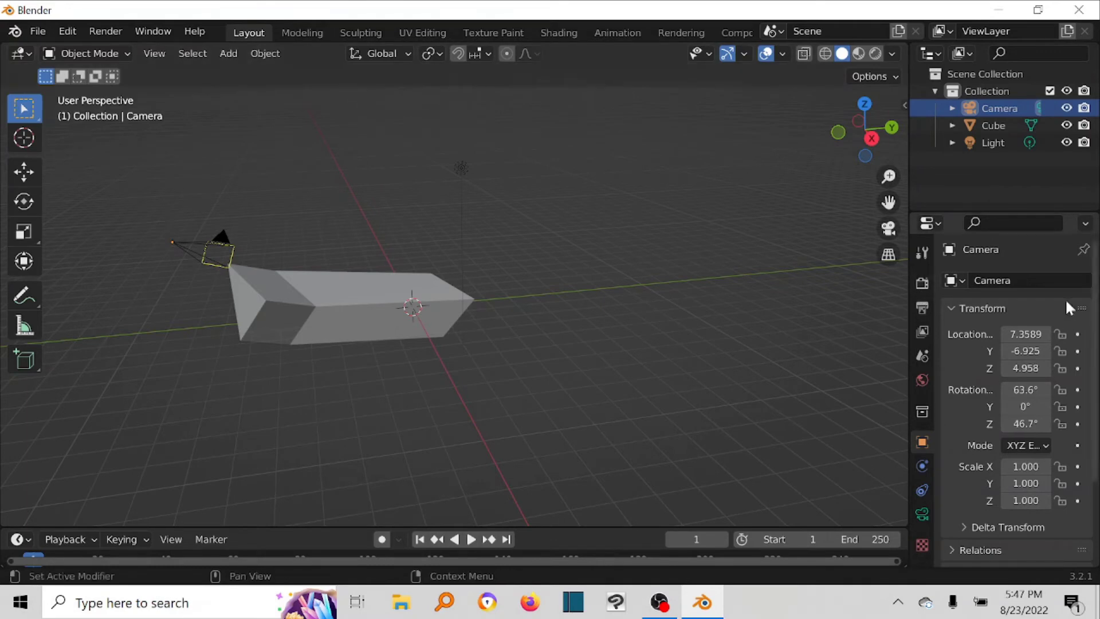
- Add an Array modifier to the Cube object
left_click(353, 310)
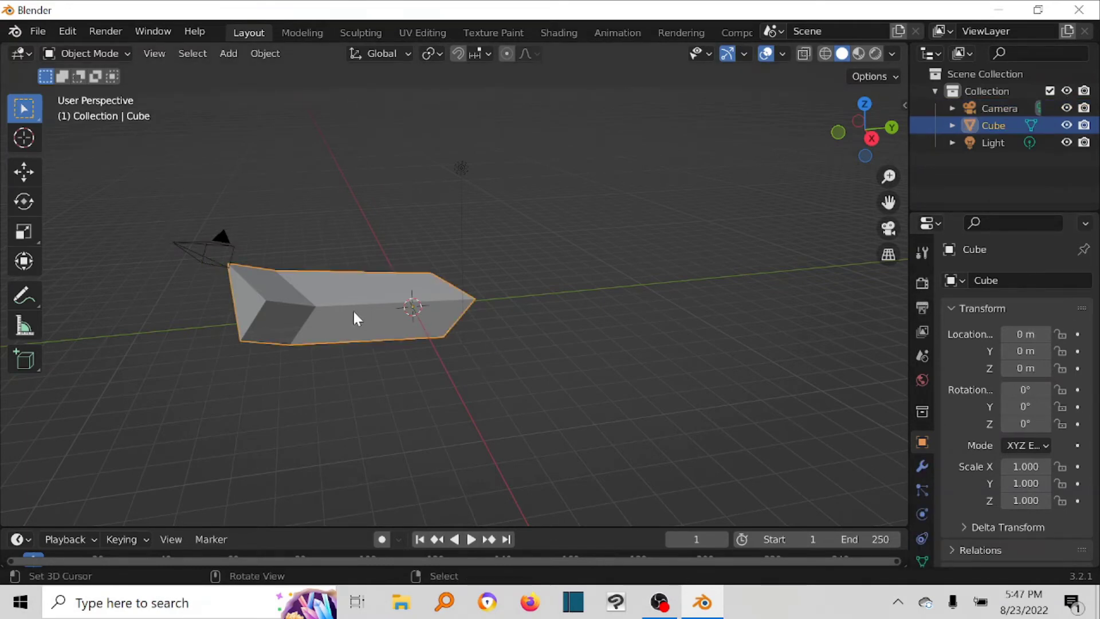
left_click(921, 467)
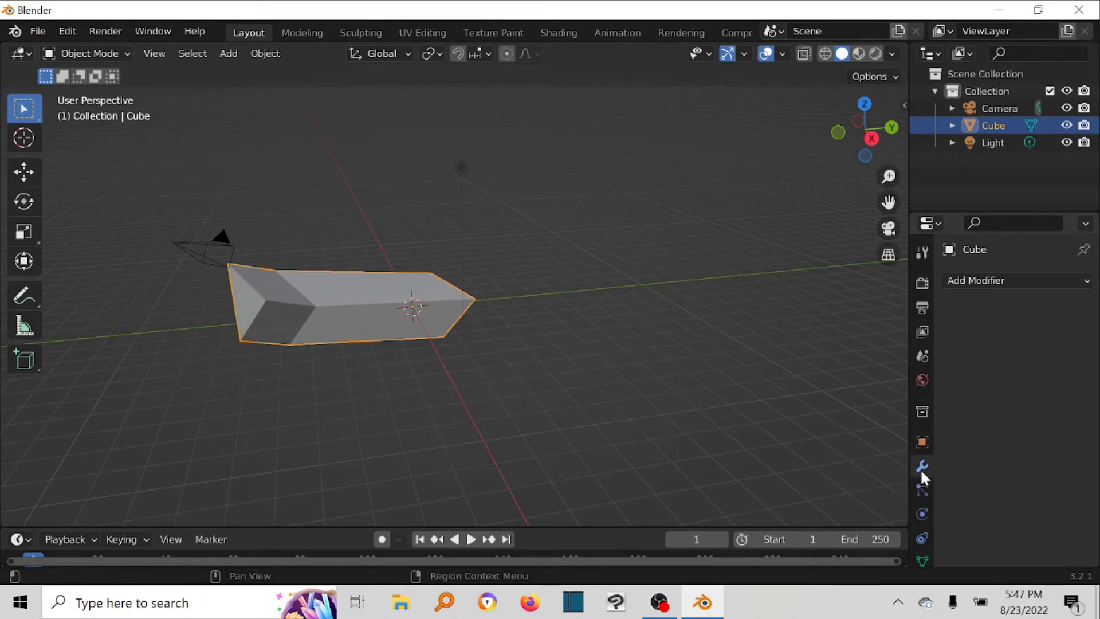
left_click(1003, 281)
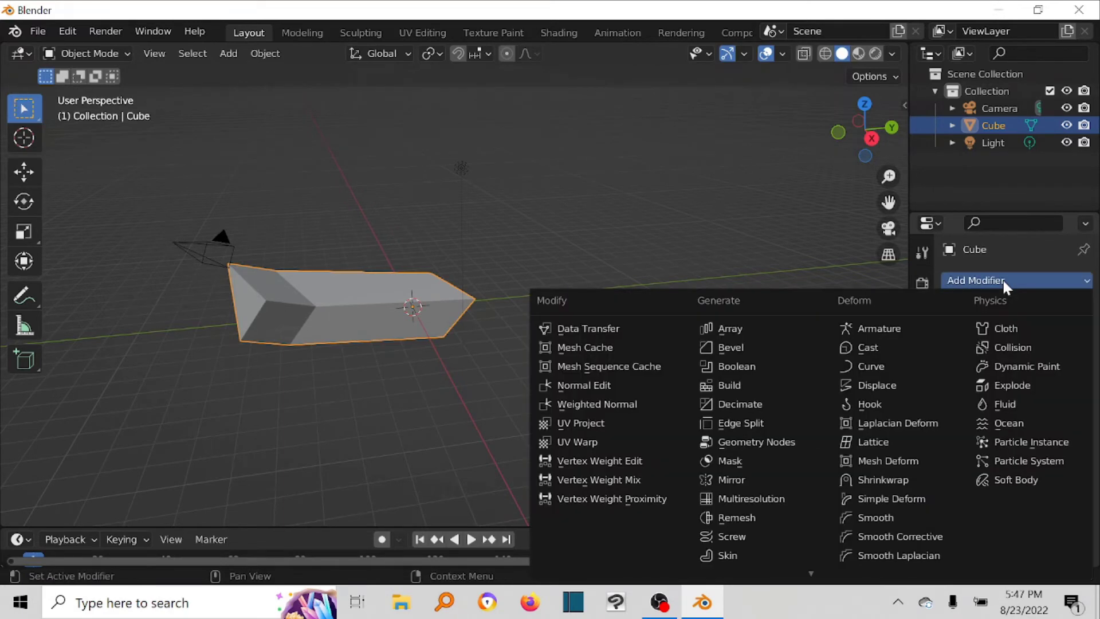
left_click(710, 330)
middle_click_drag(663, 363, 466, 358)
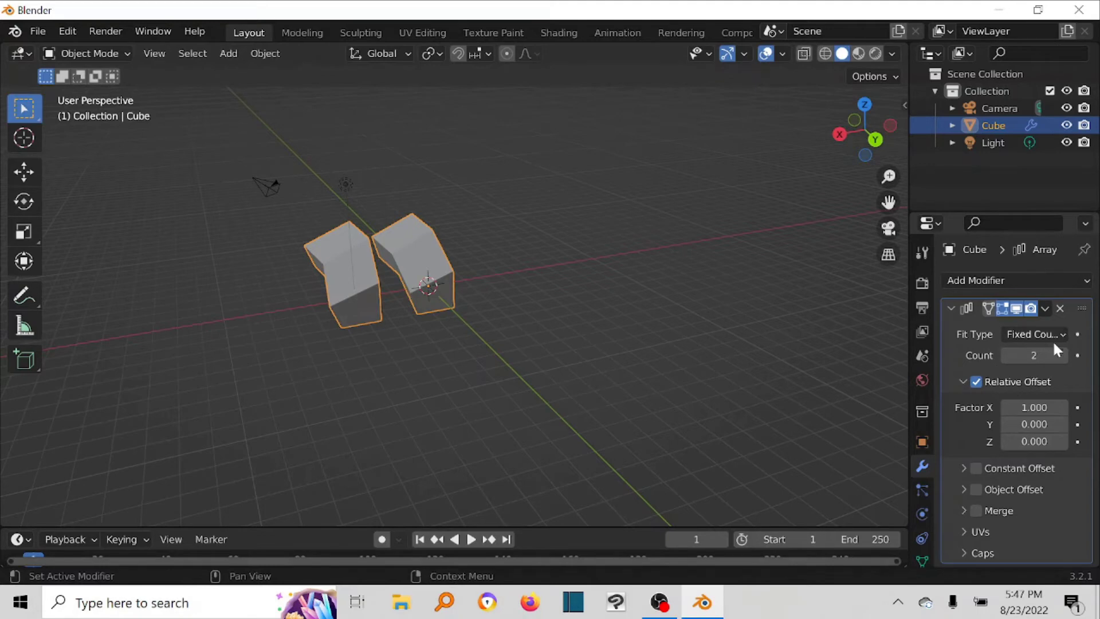
- Set the Array modifier's count to 5
left_click(1064, 354)
left_click(1064, 354)
left_click(1064, 354)
scroll(309, 376, "down", 1)
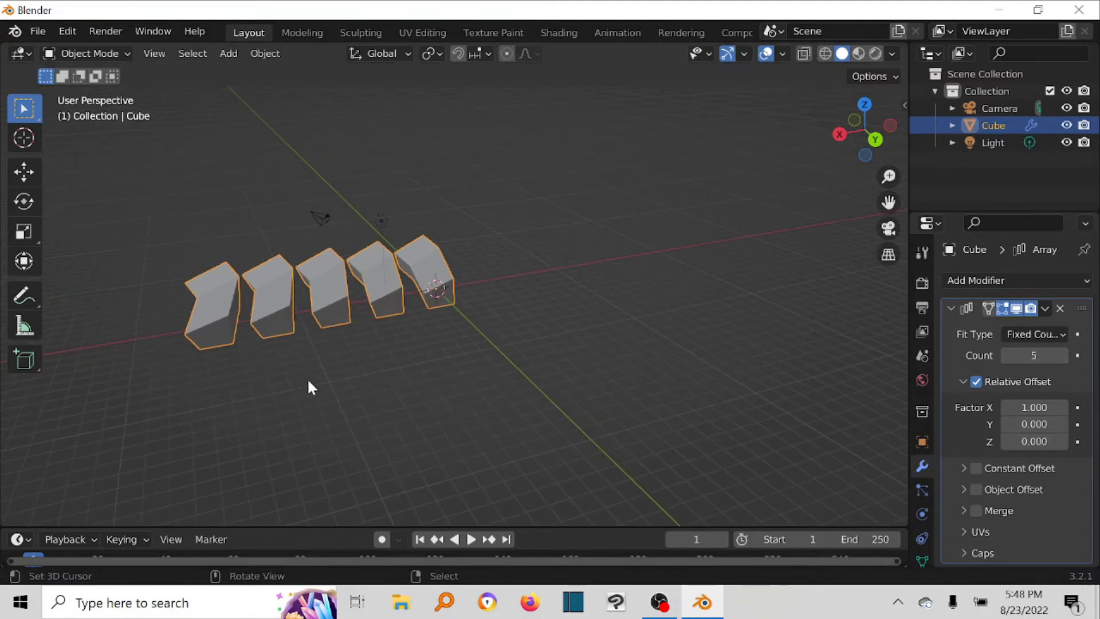
middle_click_drag(309, 381, 421, 378)
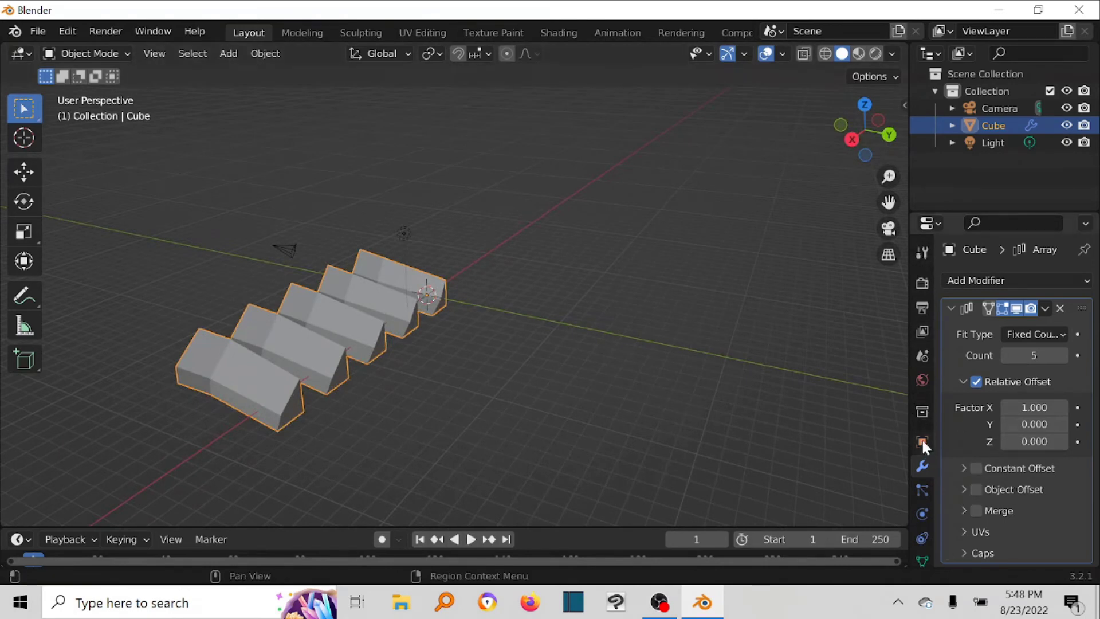
- Change the object's material base color to light red and show the viewport in Material Preview shading
left_click(923, 283)
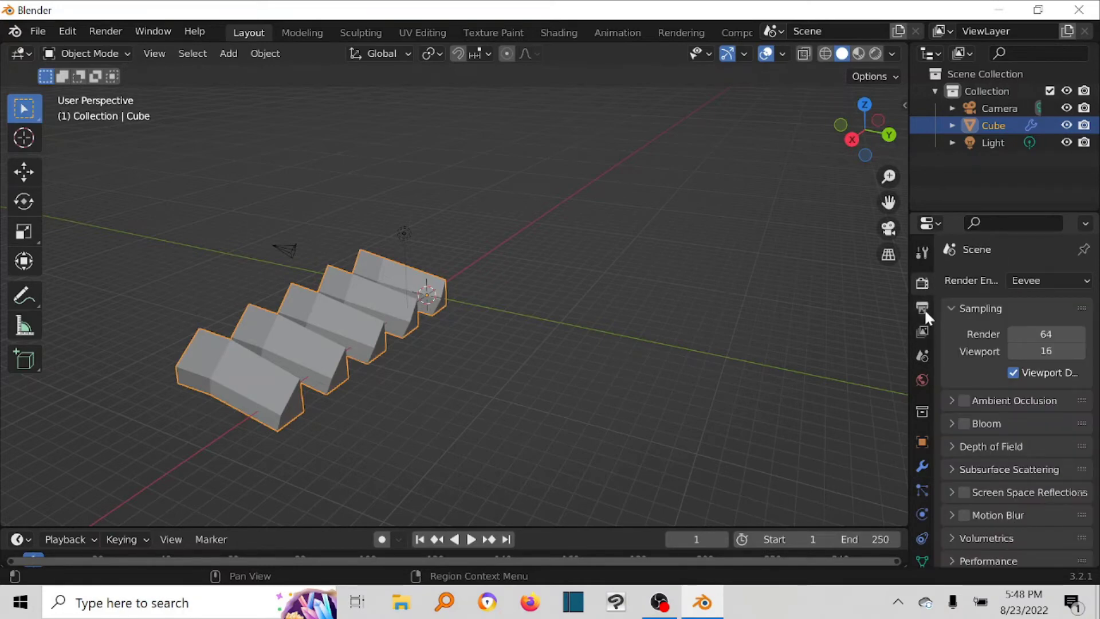
scroll(924, 309, "down", 3)
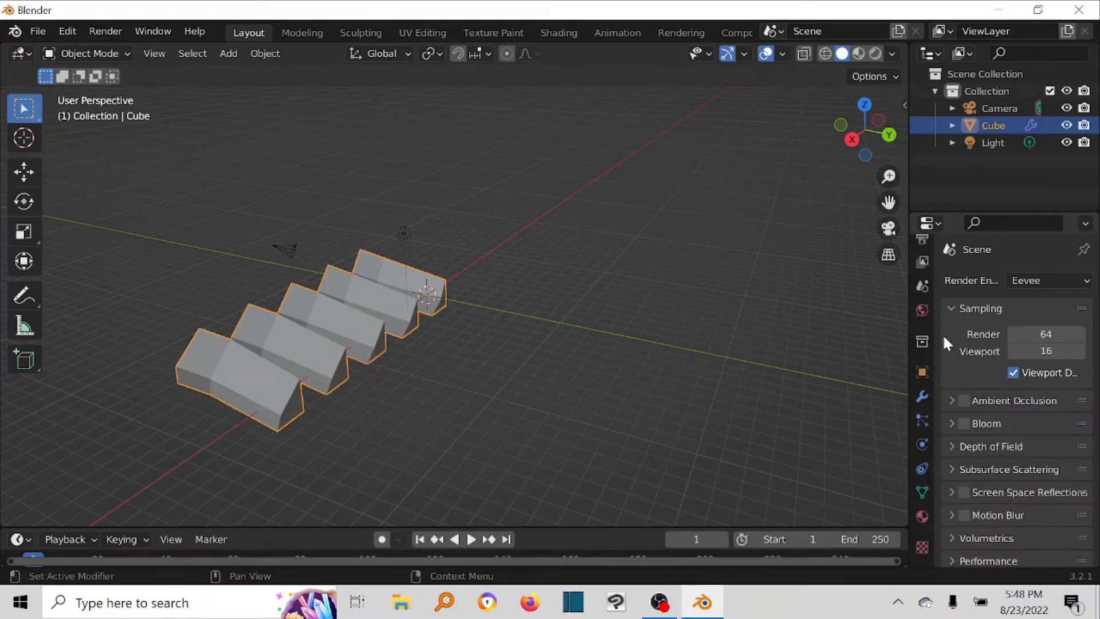
left_click(921, 516)
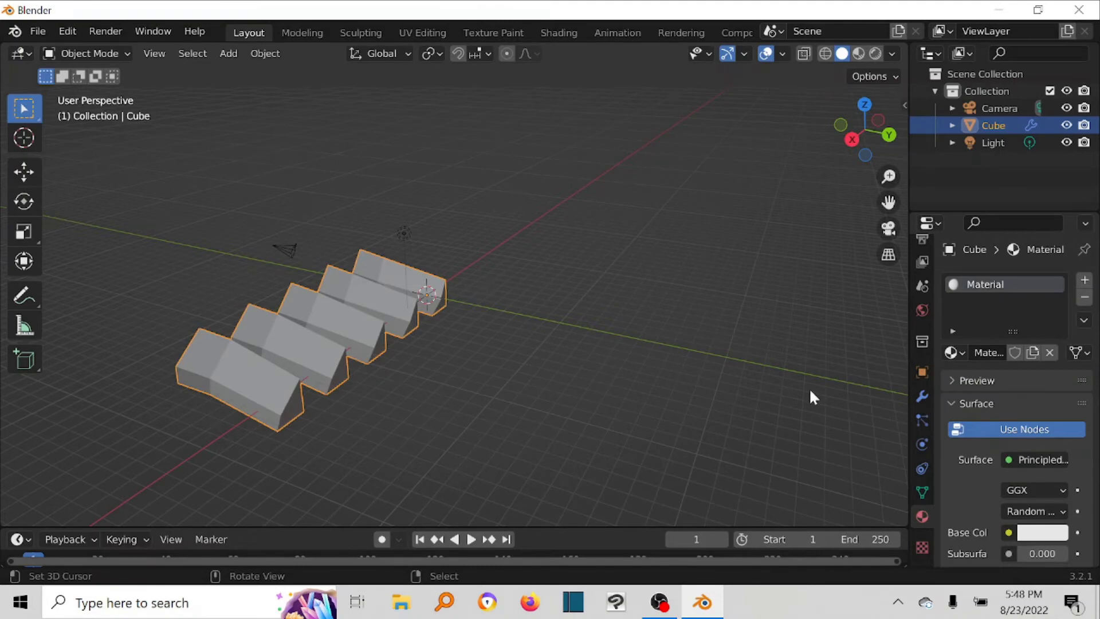
left_click(1048, 539)
left_click(977, 394)
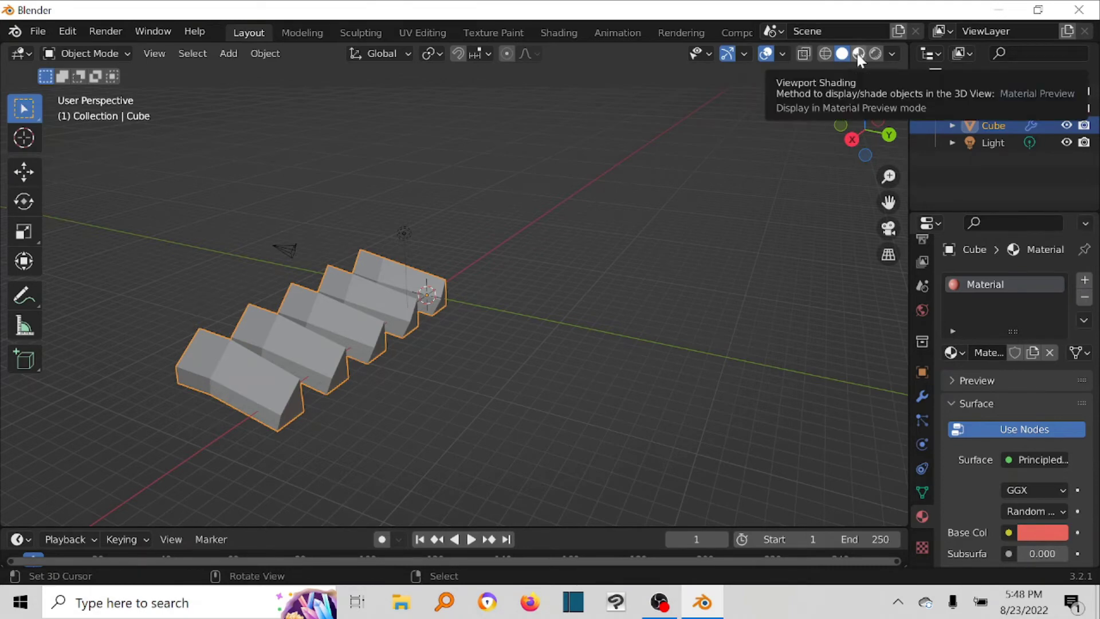
left_click(858, 54)
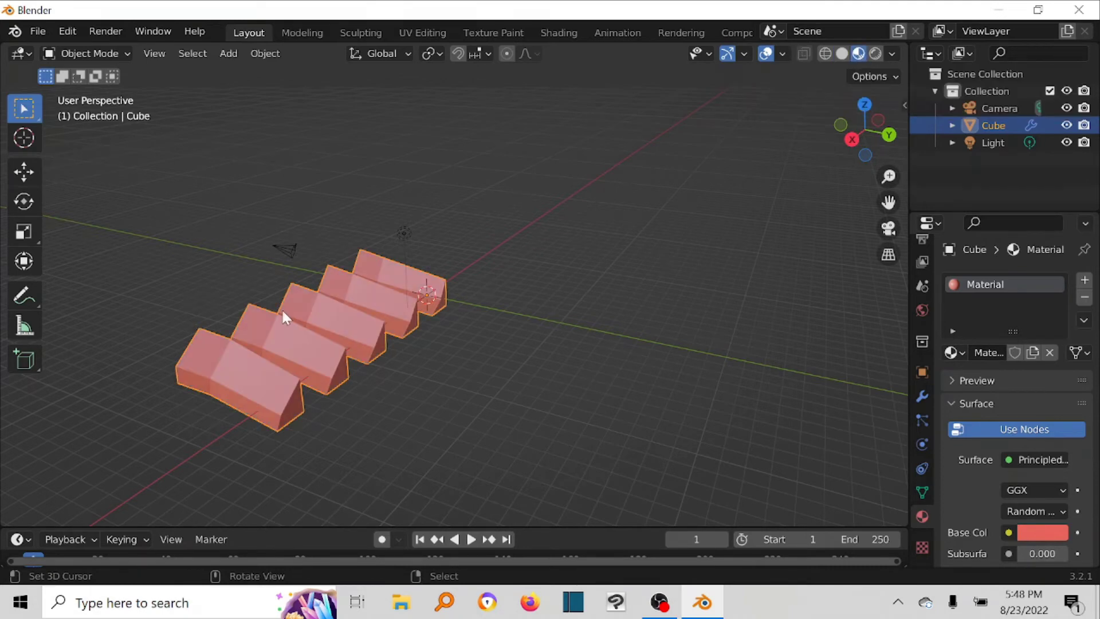
- Replace the arrayed object with a new mesh cube and return the viewport to solid shading
middle_click_drag(283, 378, 353, 334)
key("Delete")
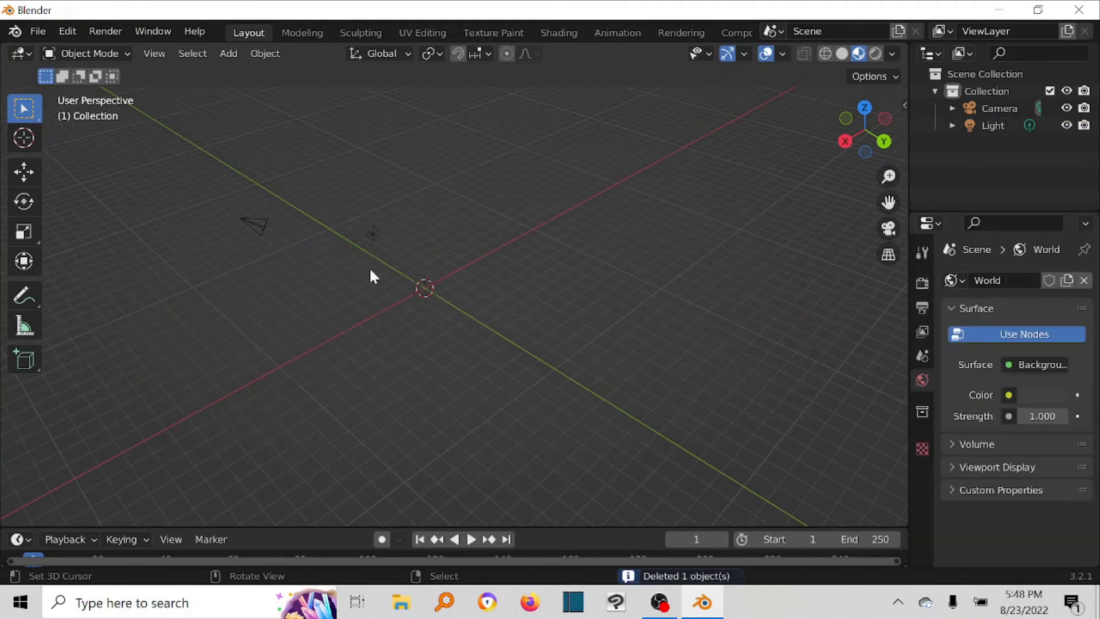
key("shift+a")
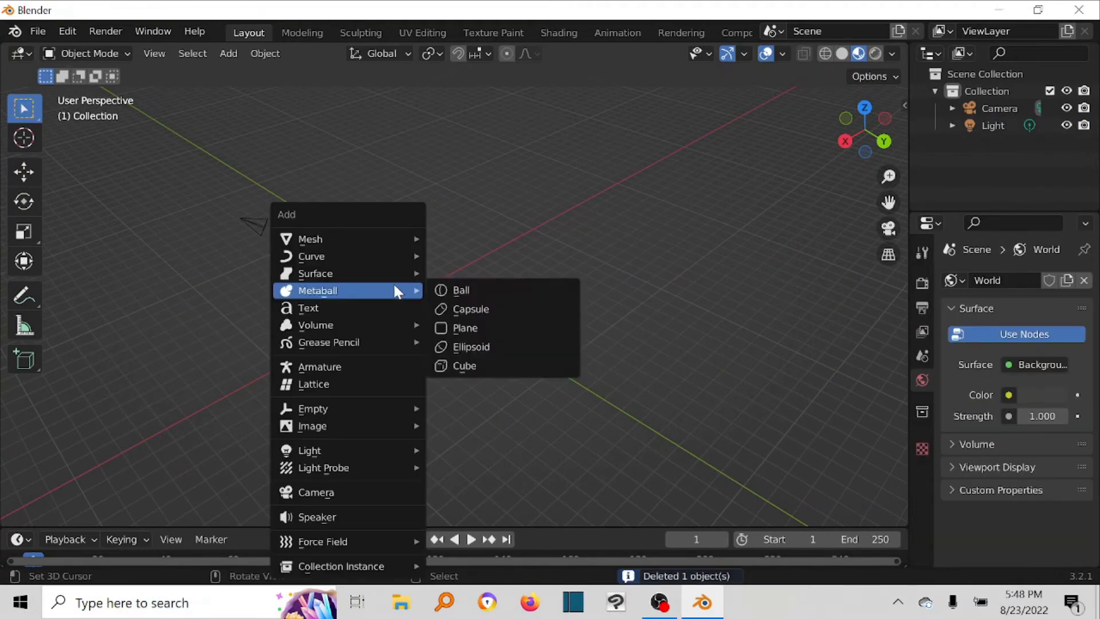
mouse_move(395, 238)
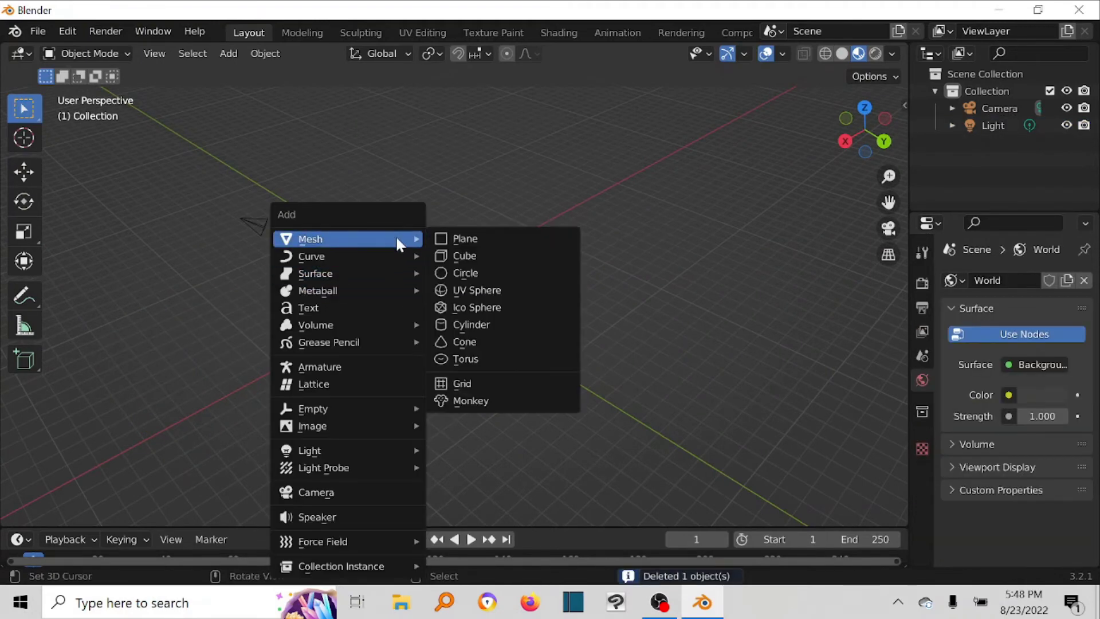
left_click(482, 256)
scroll(400, 274, "up", 6)
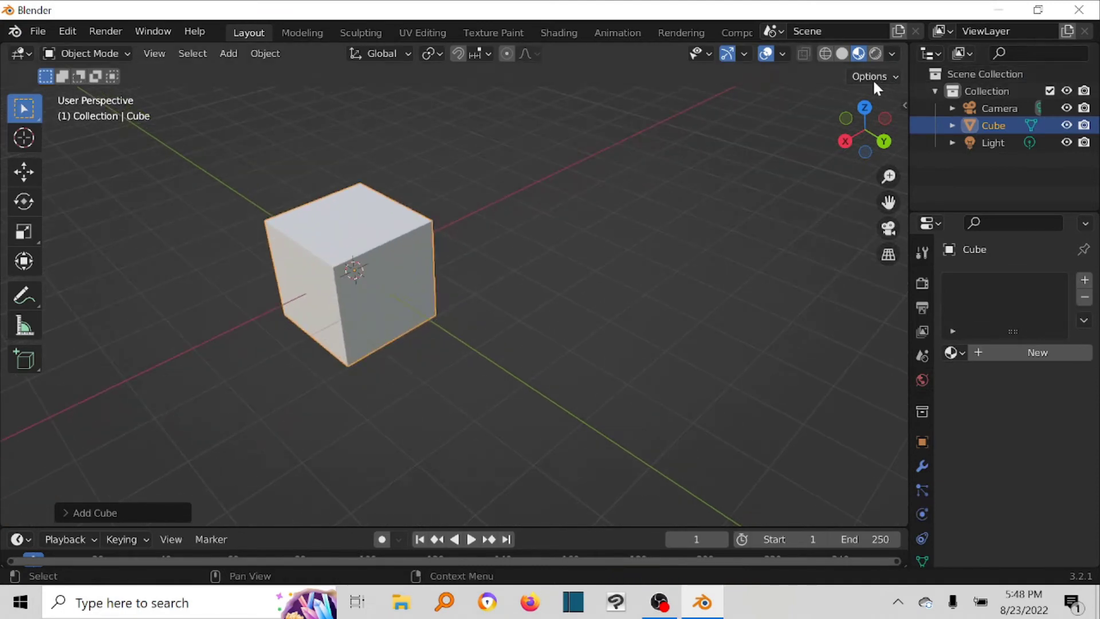
left_click(841, 54)
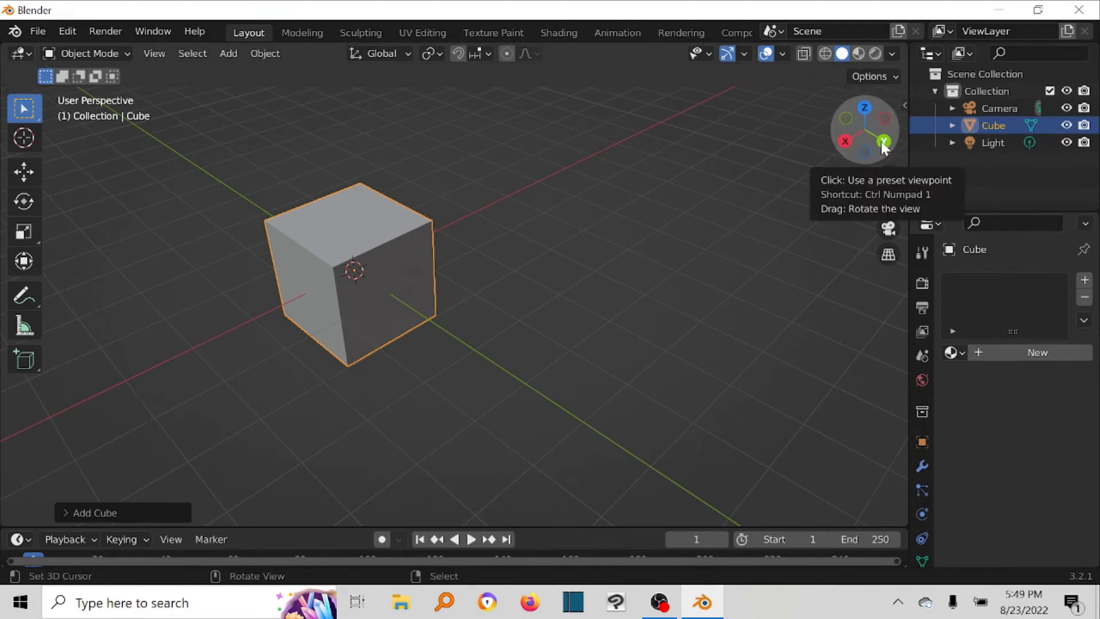
- Examine the cube by orbiting around it and using the front, back and left preset views
left_click_drag(885, 148, 916, 107)
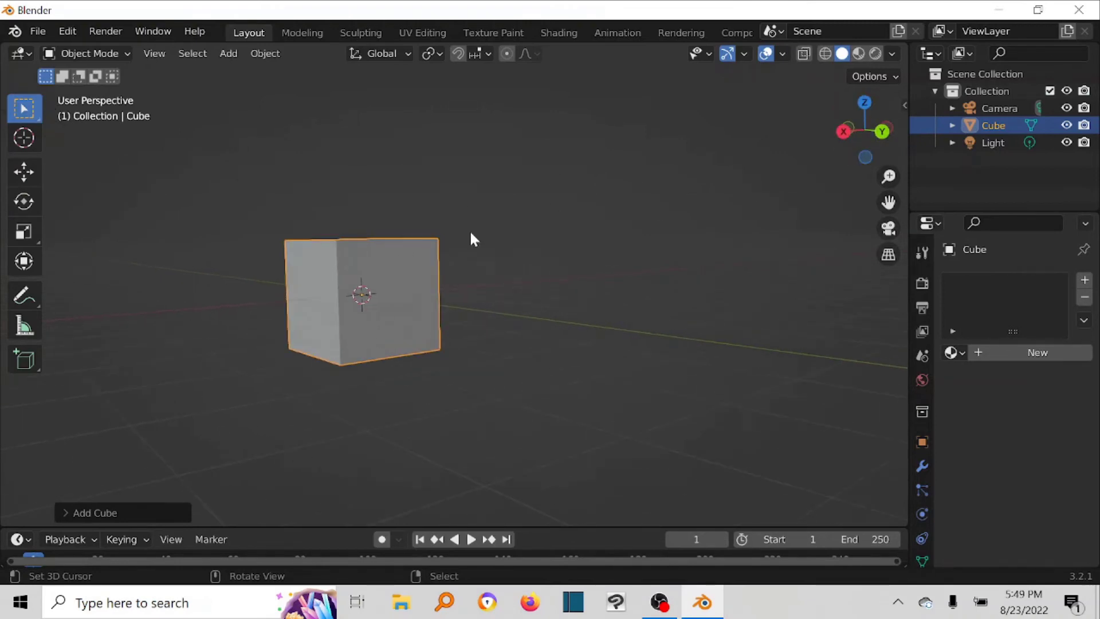
middle_click_drag(549, 249, 537, 286)
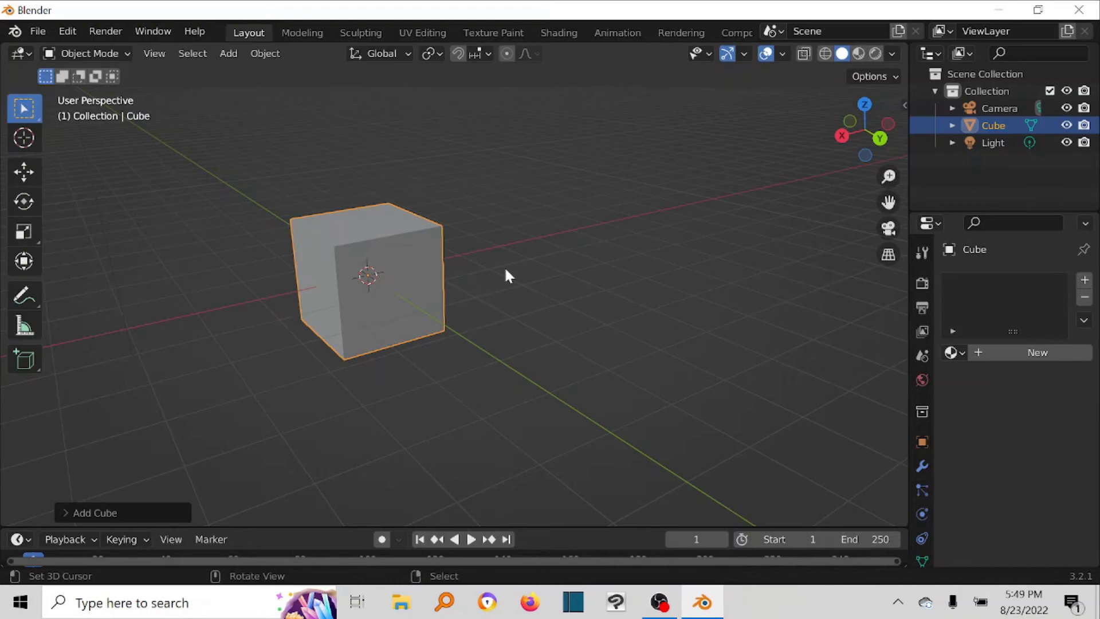
key("grave")
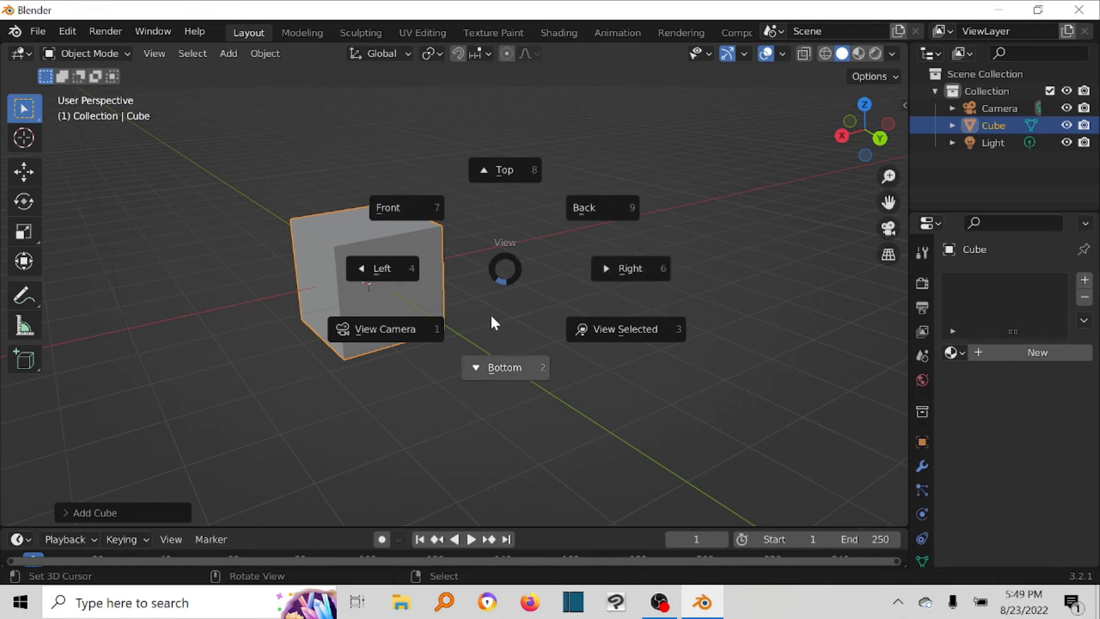
left_click(385, 205)
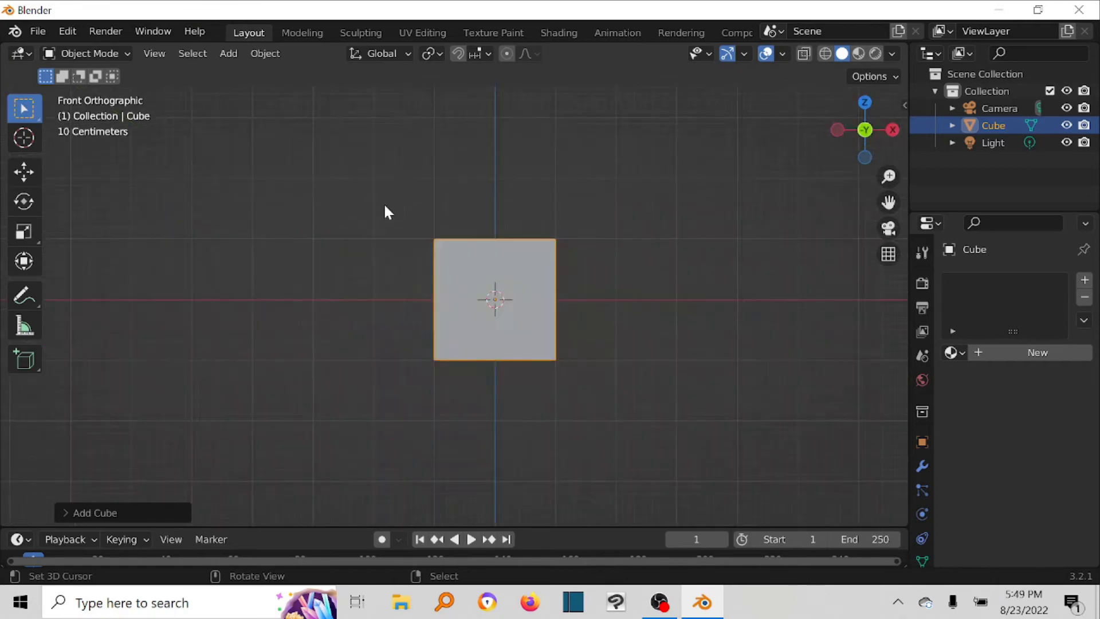
key("grave")
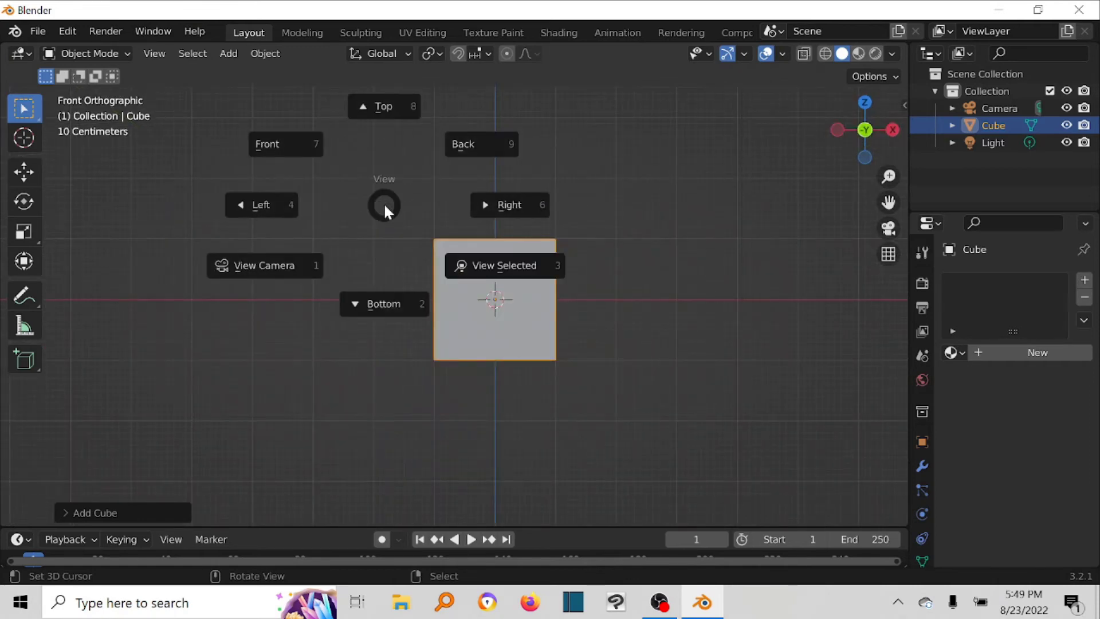
left_click(477, 143)
key("grave")
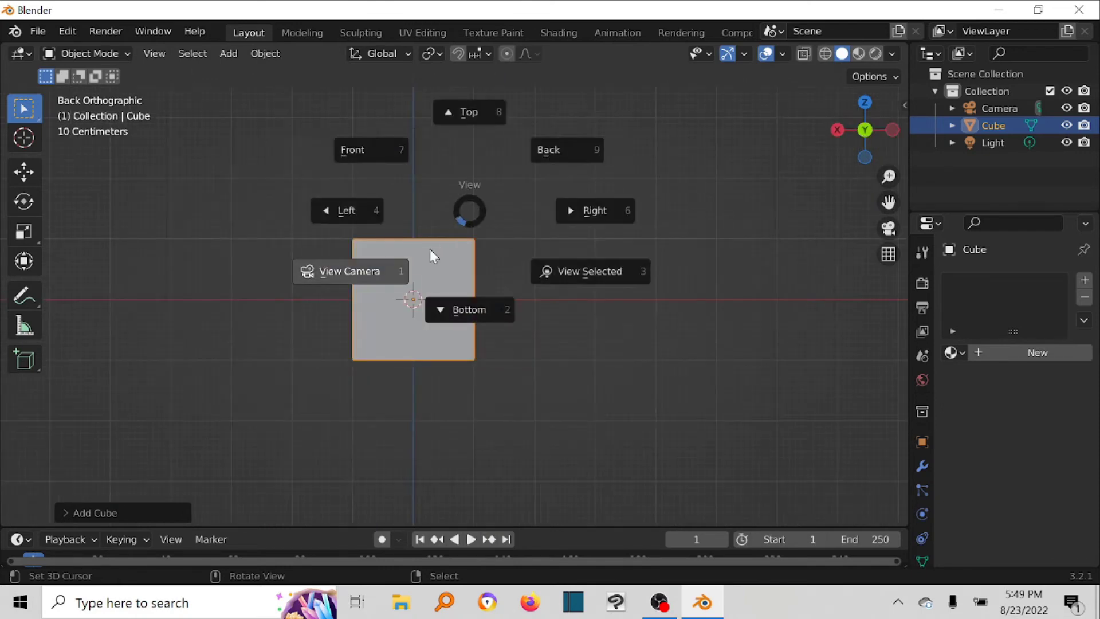
left_click(337, 212)
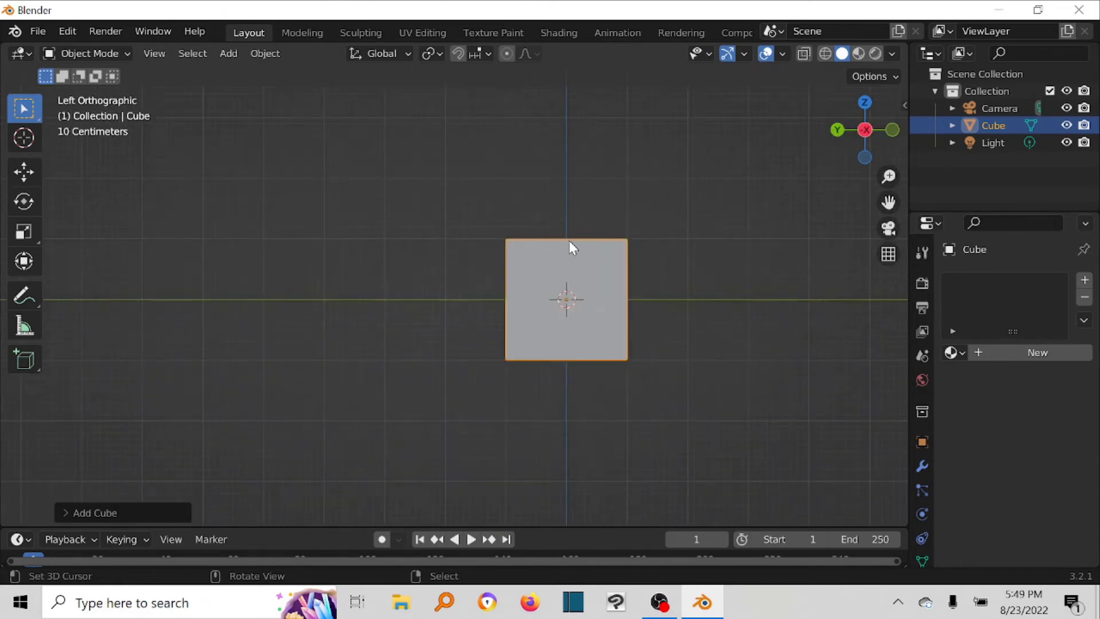
middle_click_drag(646, 251, 576, 276)
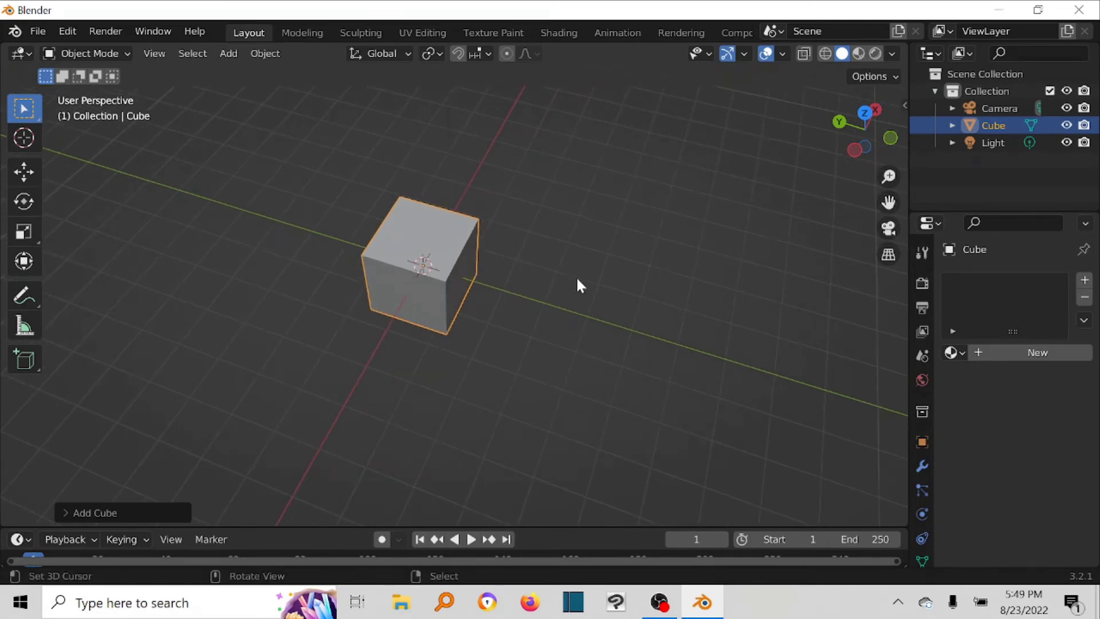
- Scale the cube along the Y axis to stretch it into a long box
key("s")
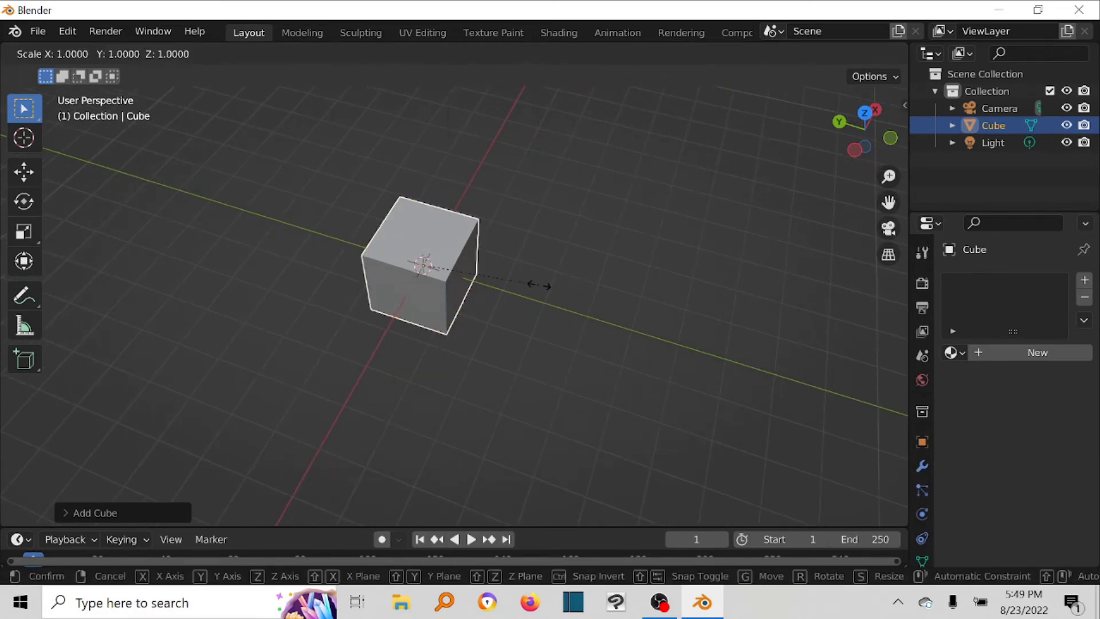
key("y")
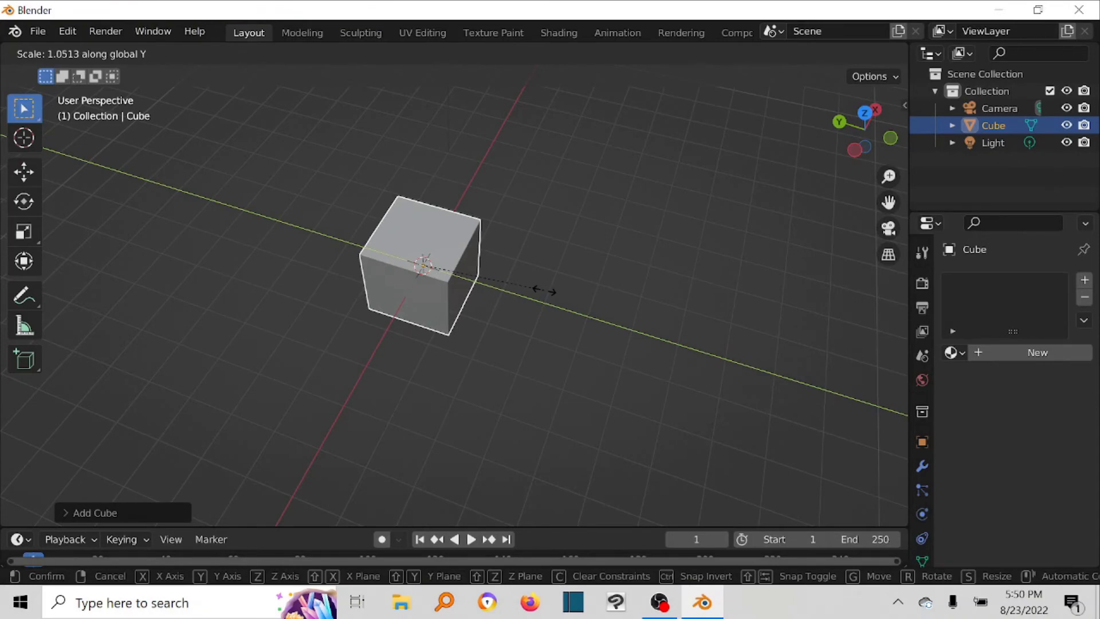
left_click(755, 412)
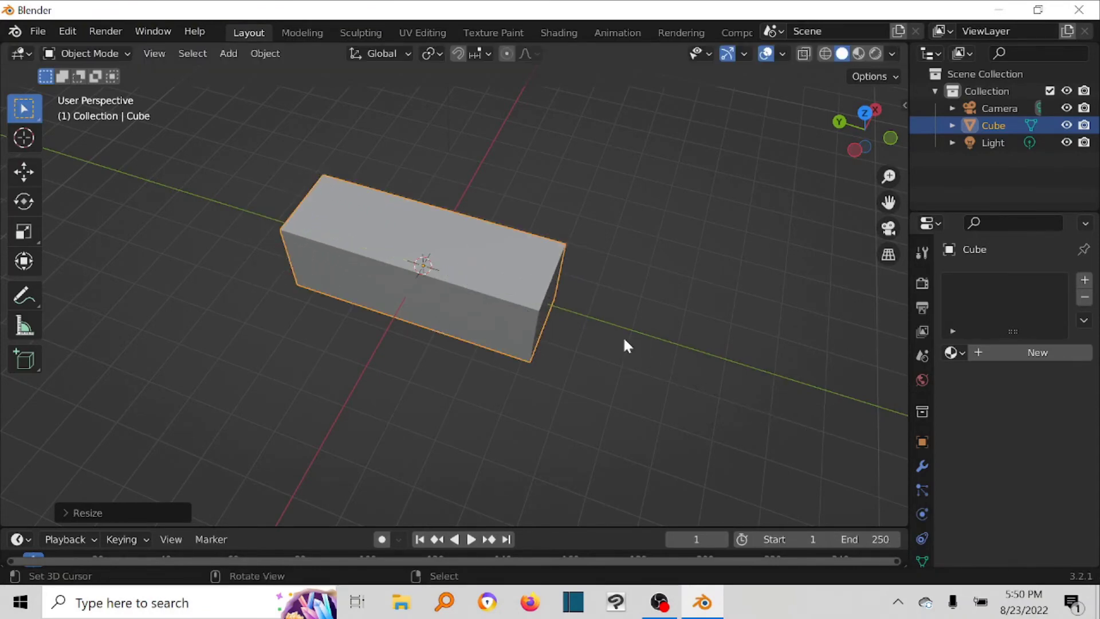
- Examine the stretched cube by orbiting around it and using the back and camera preset views
key("grave")
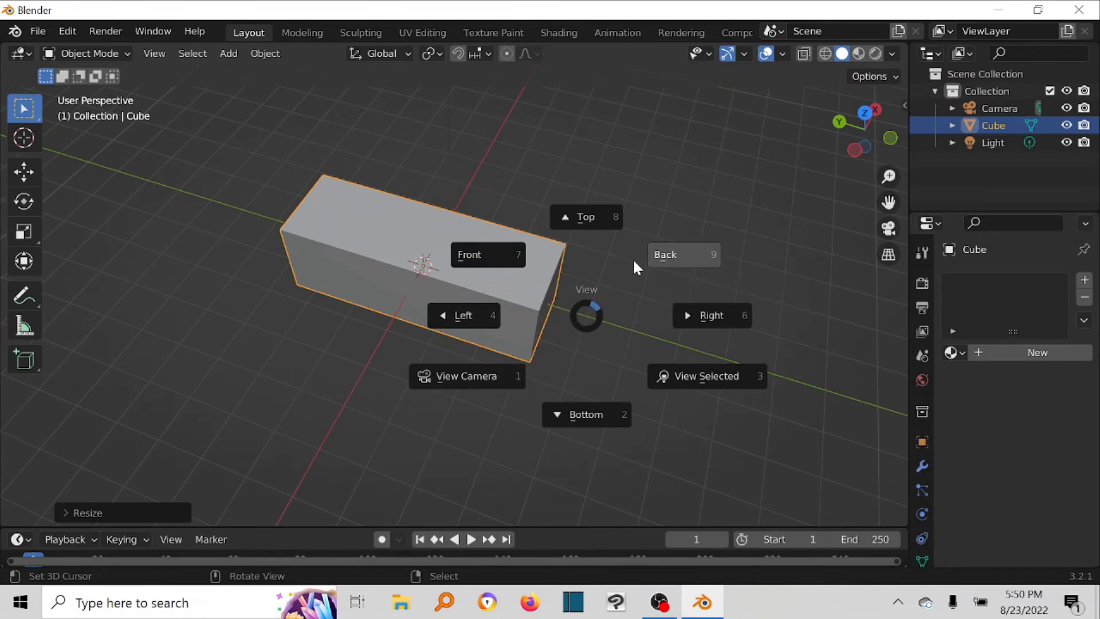
left_click(670, 249)
key("grave")
left_click(664, 179)
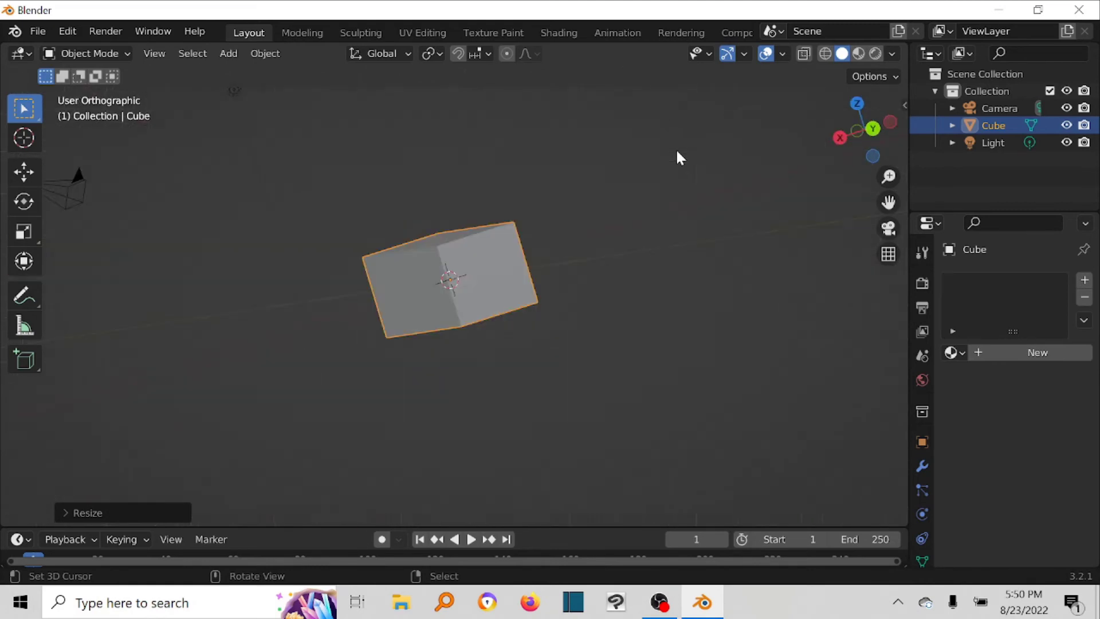
middle_click_drag(617, 376, 536, 245)
key("grave")
left_click(431, 290)
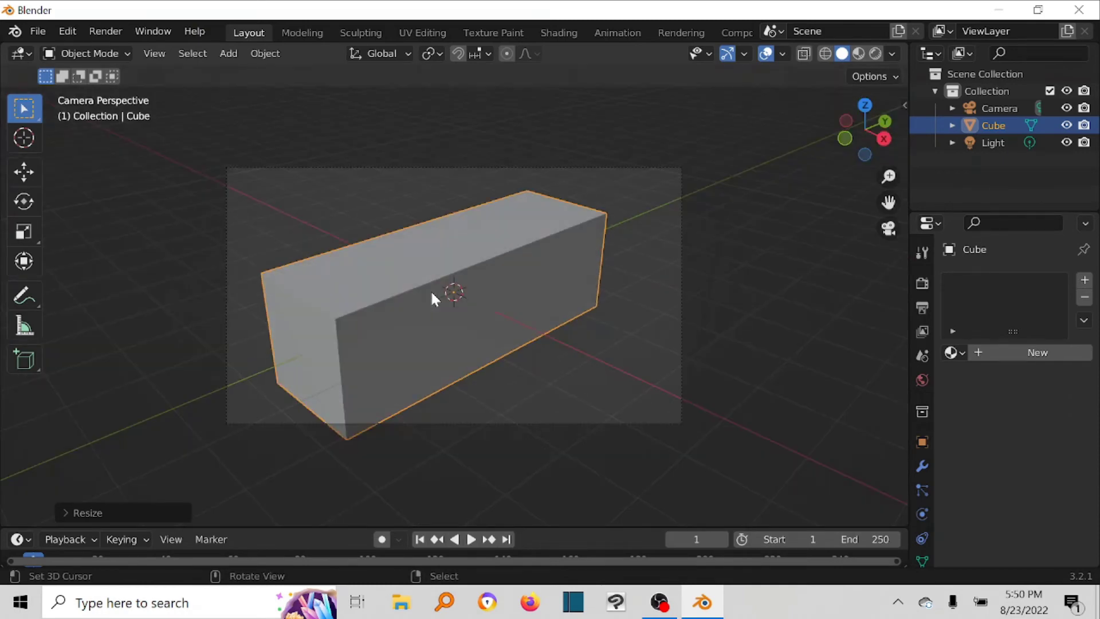
key("grave")
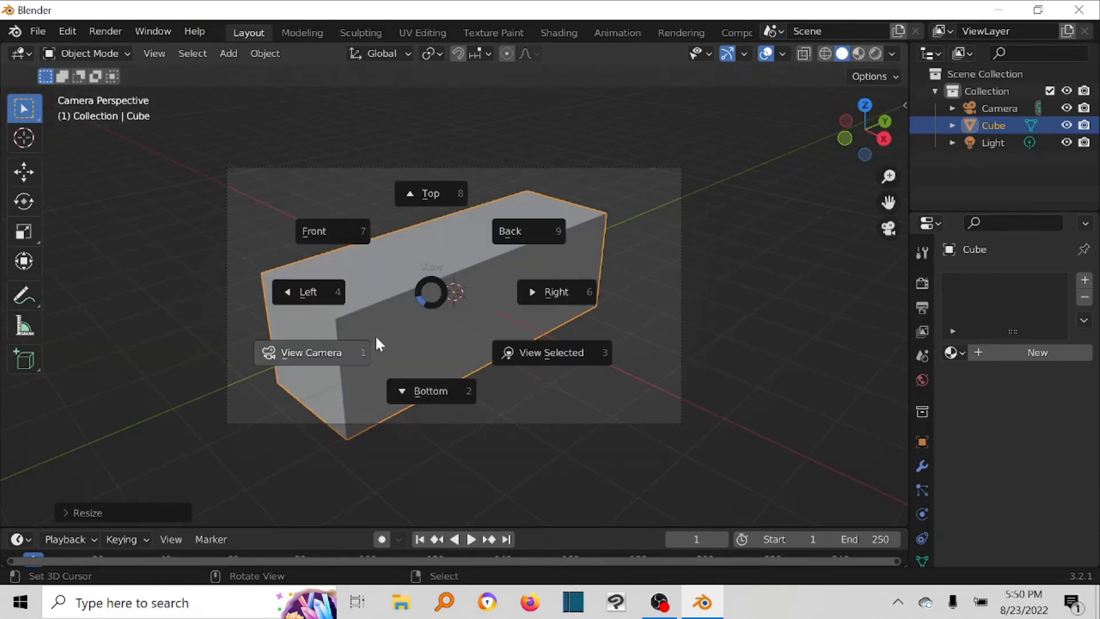
left_click(312, 351)
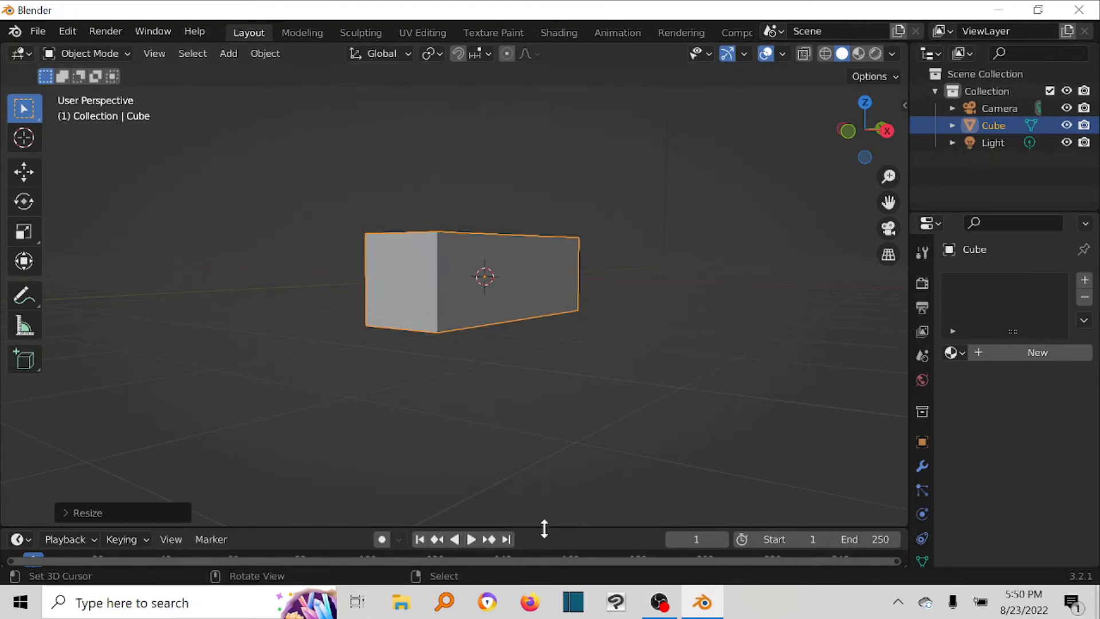
- Enlarge the timeline area and turn on automatic keyframing
left_click_drag(544, 526, 562, 389)
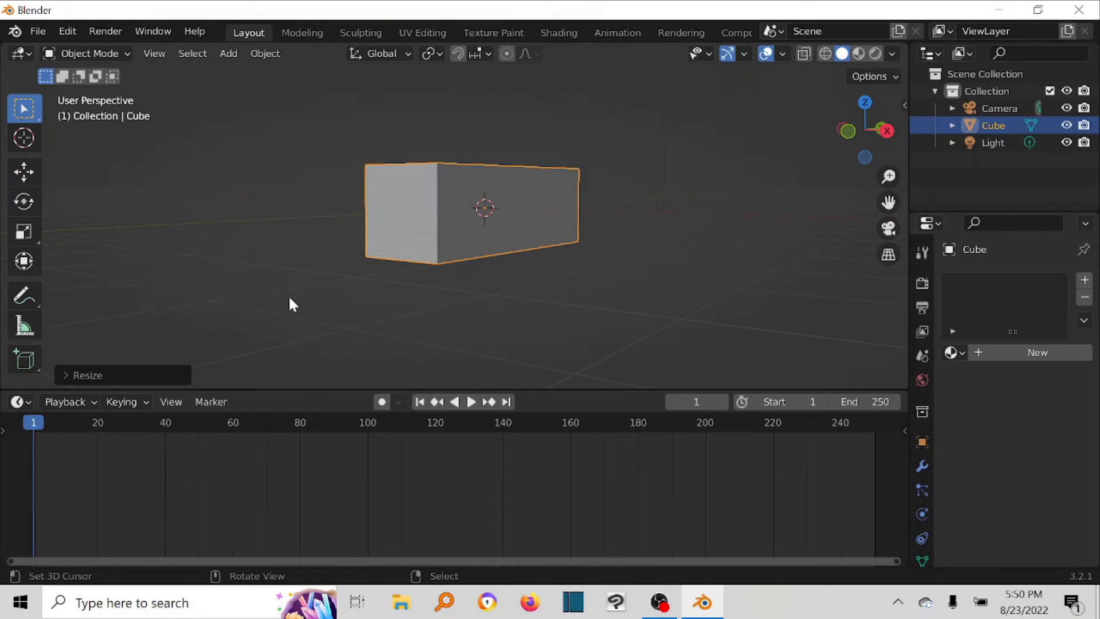
scroll(459, 290, "down", 2)
middle_click_drag(533, 286, 524, 332)
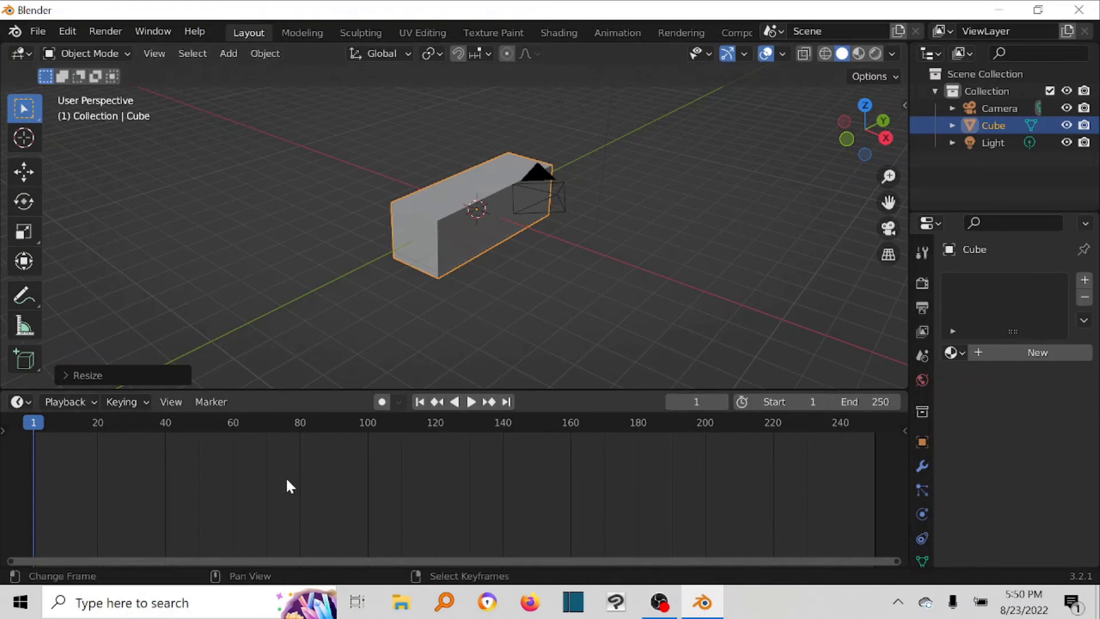
left_click(385, 403)
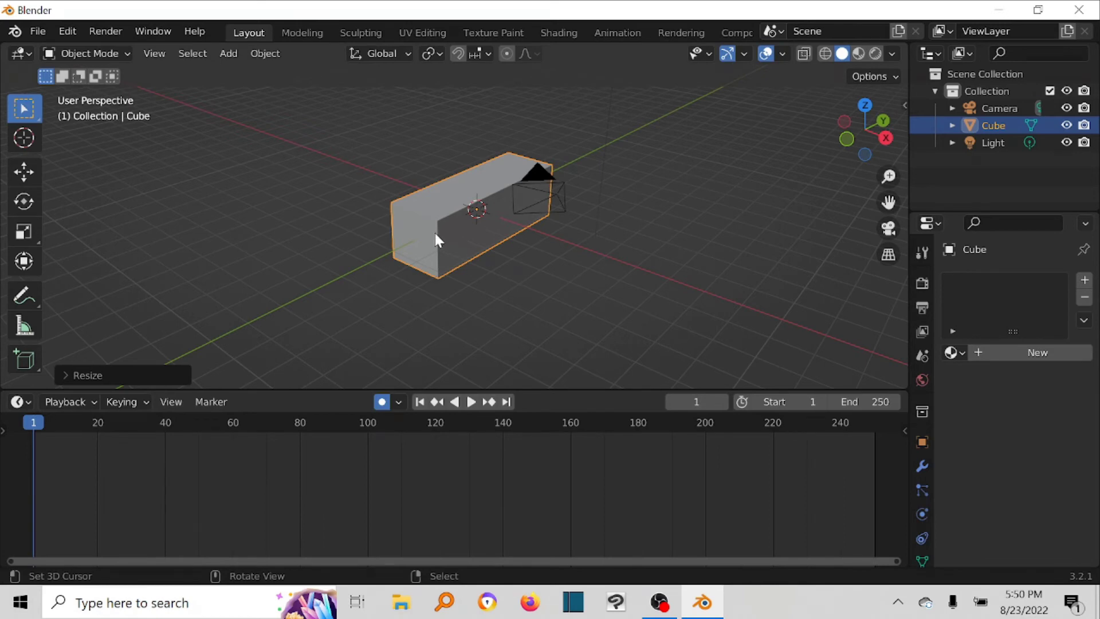
- Move the stretched cube about -8.09 m along the Y axis to key its position at frame 1
key("g")
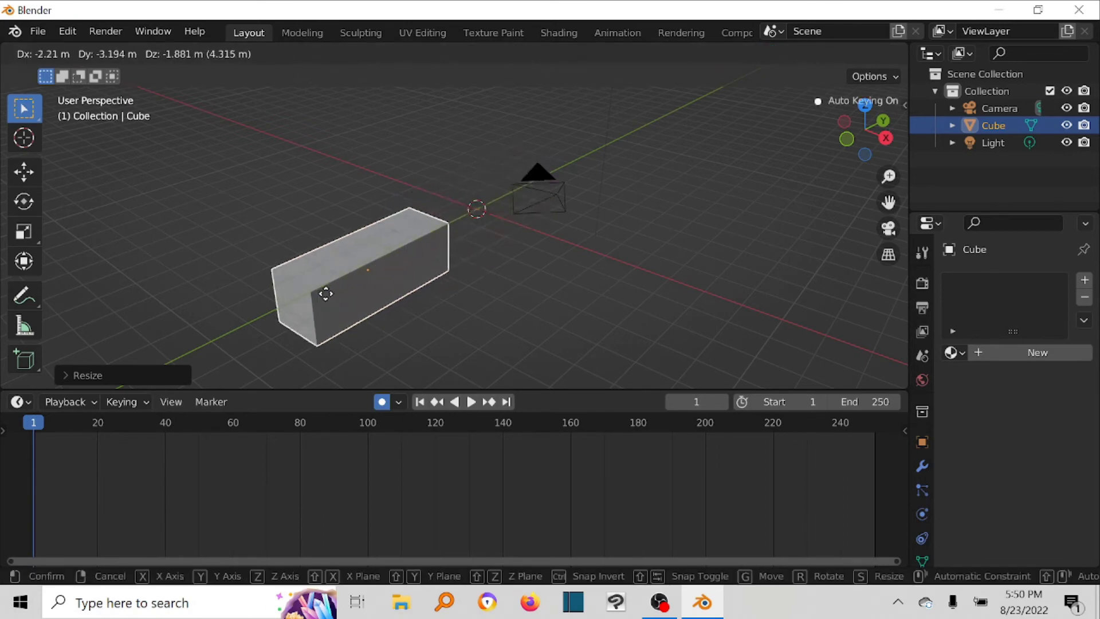
key("y")
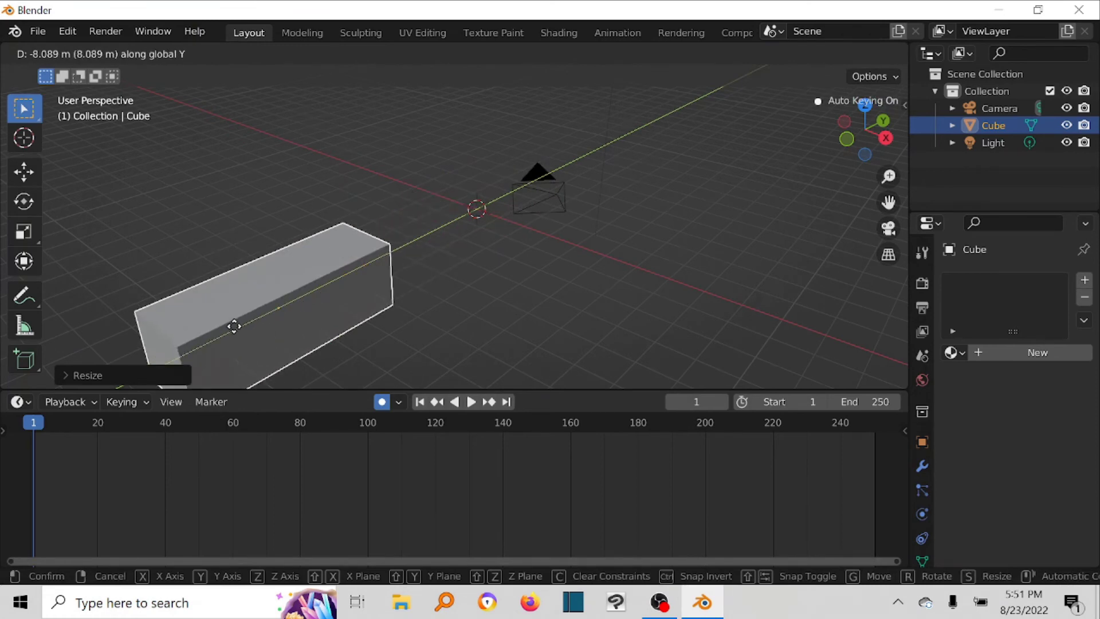
left_click(234, 326)
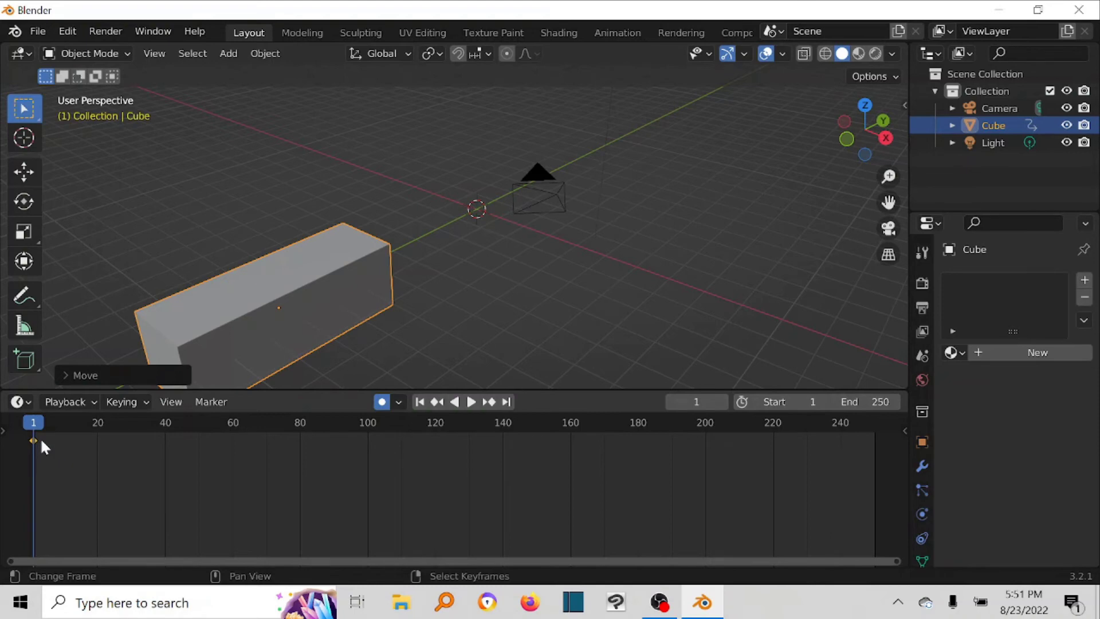
- At frame 35, move the stretched cube along the Y axis past the origin and beyond the camera to key its position
left_click_drag(35, 427, 148, 434)
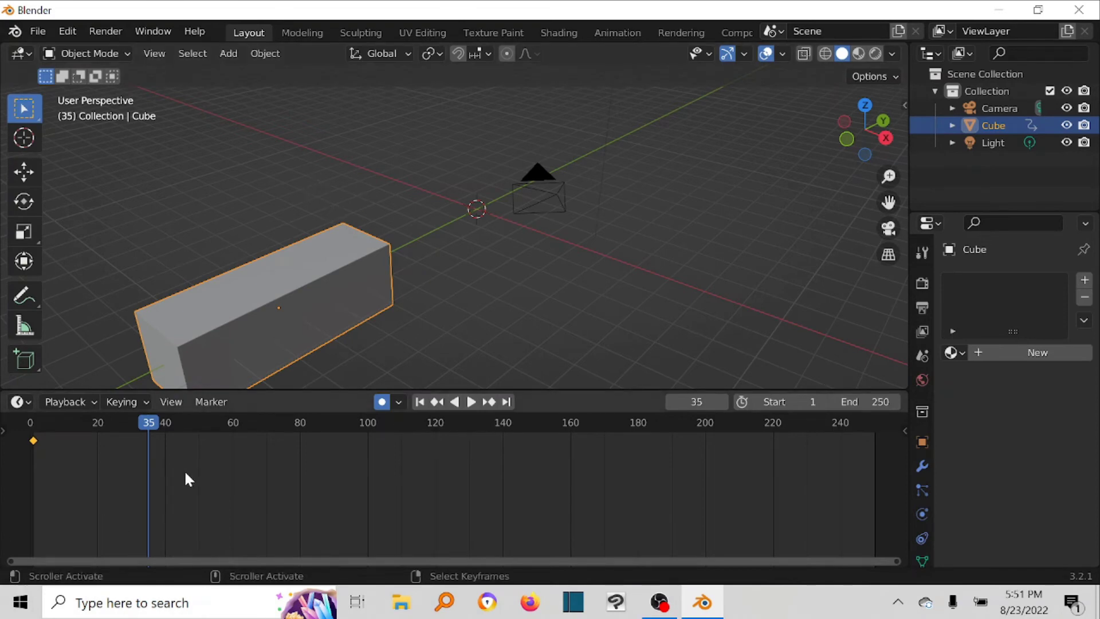
key("g")
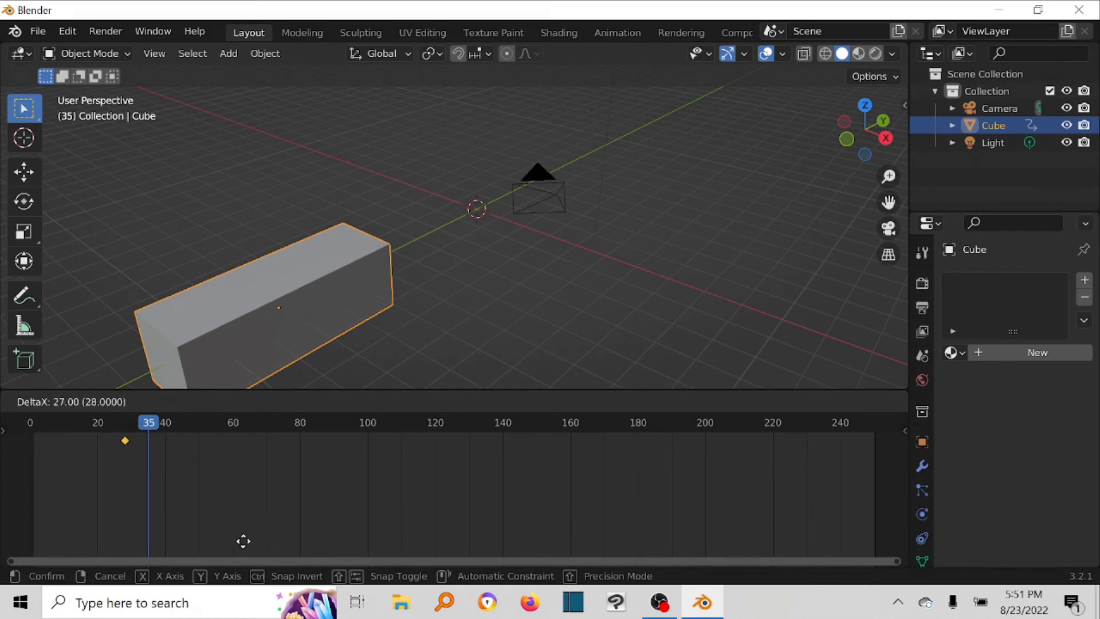
right_click(224, 509)
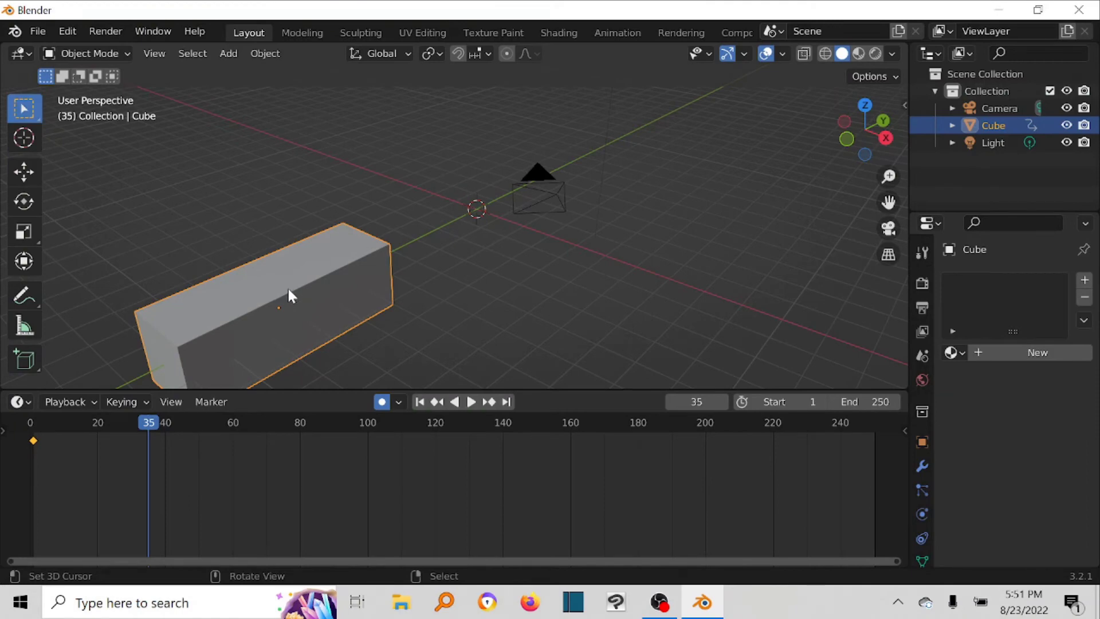
key("g")
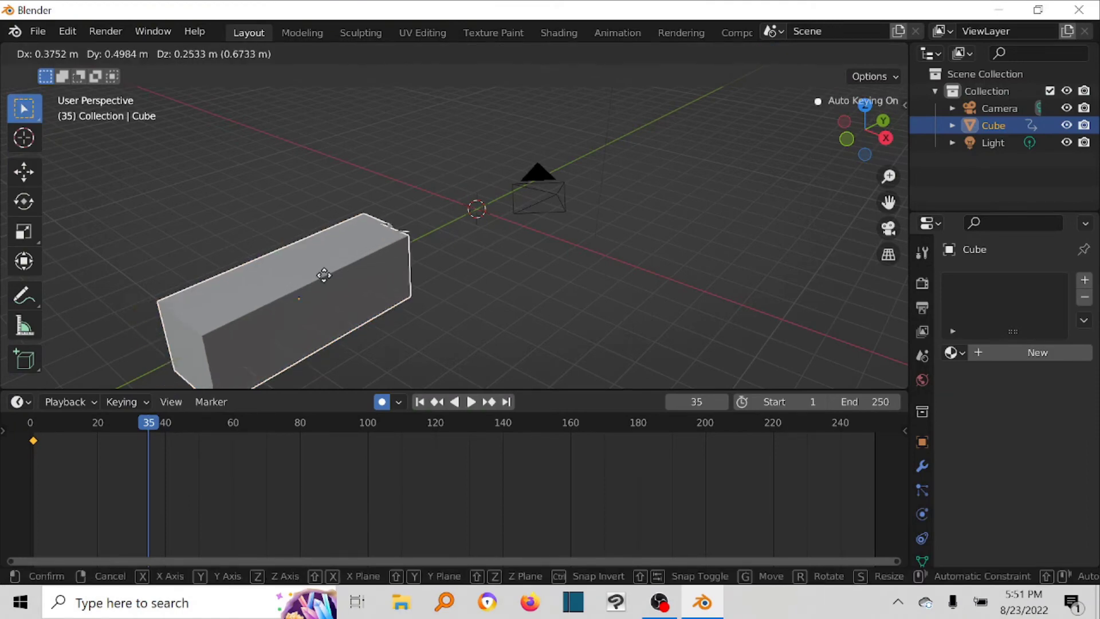
key("y")
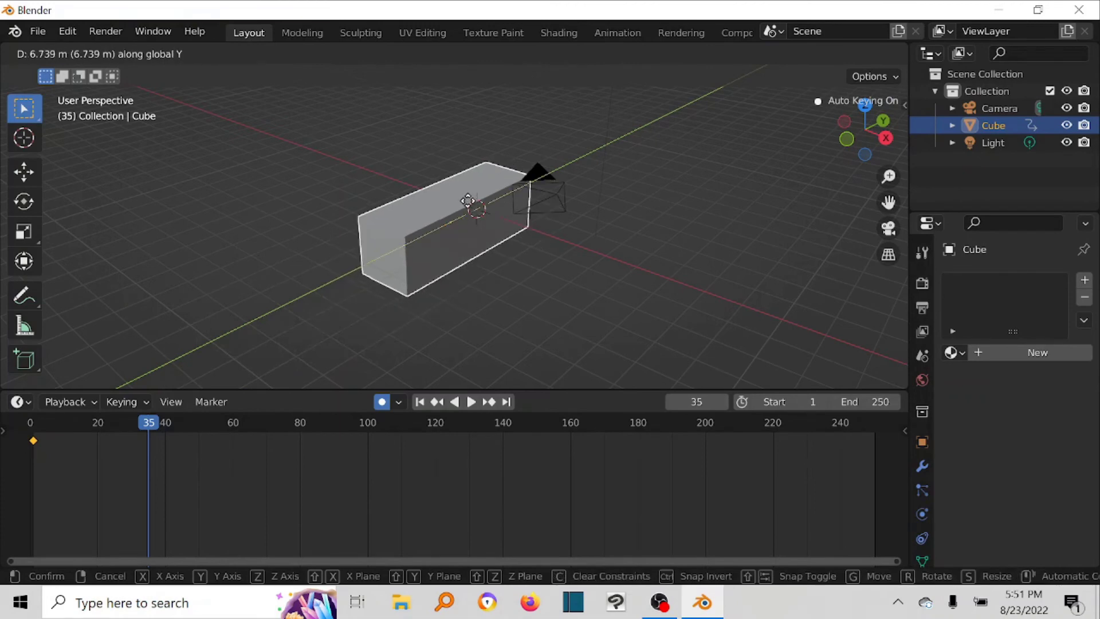
left_click(646, 94)
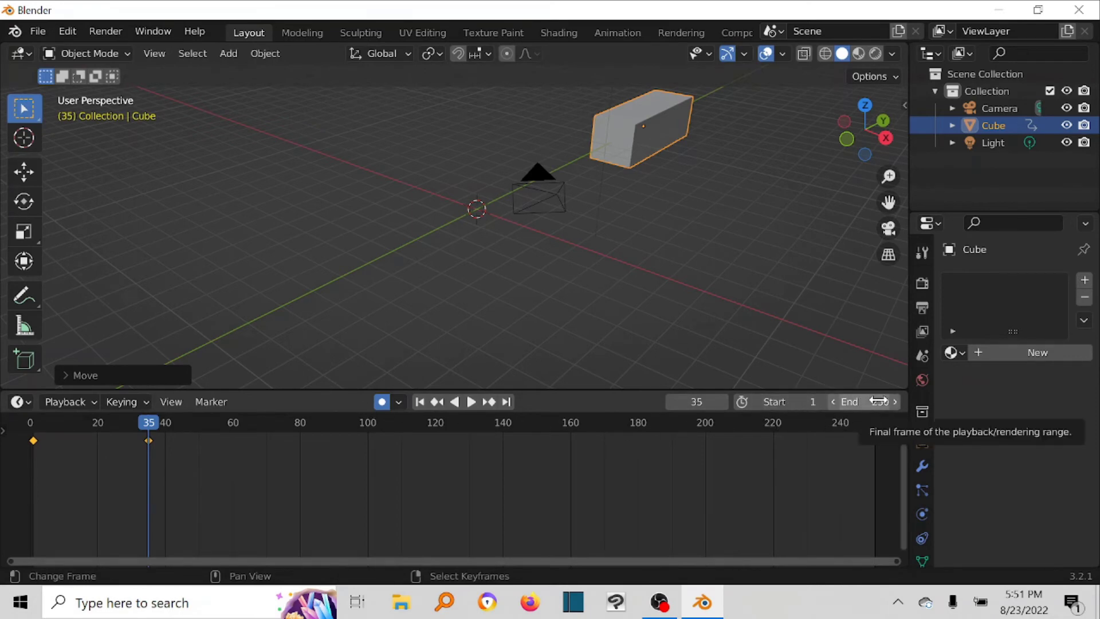
- Set the animation's end frame to 52, then play the animation and pause it
left_click_drag(880, 401, 766, 401)
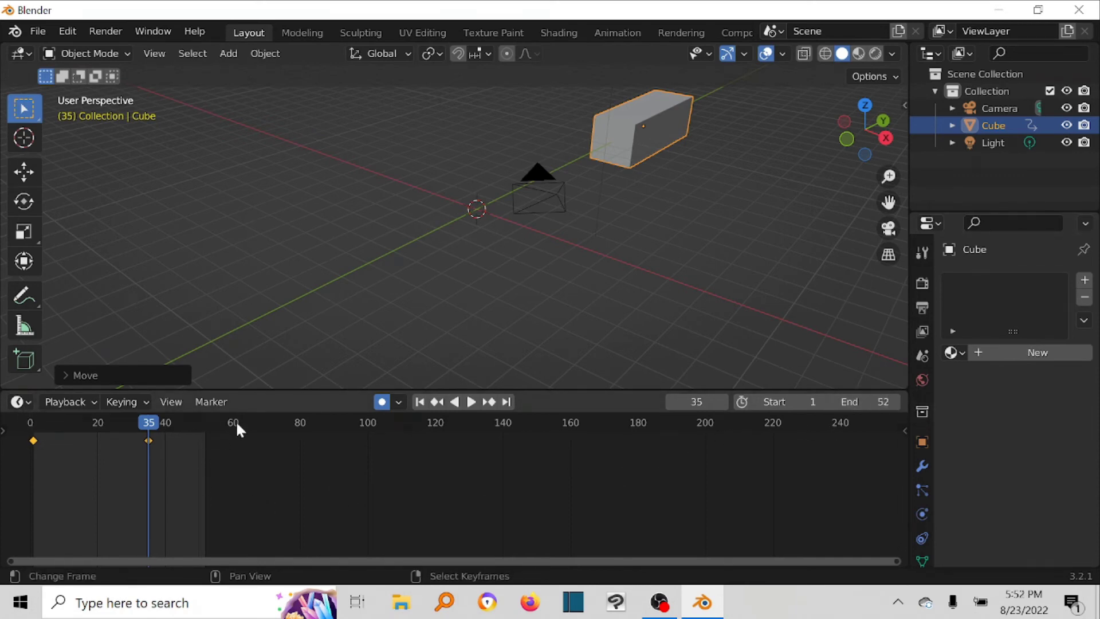
left_click(472, 403)
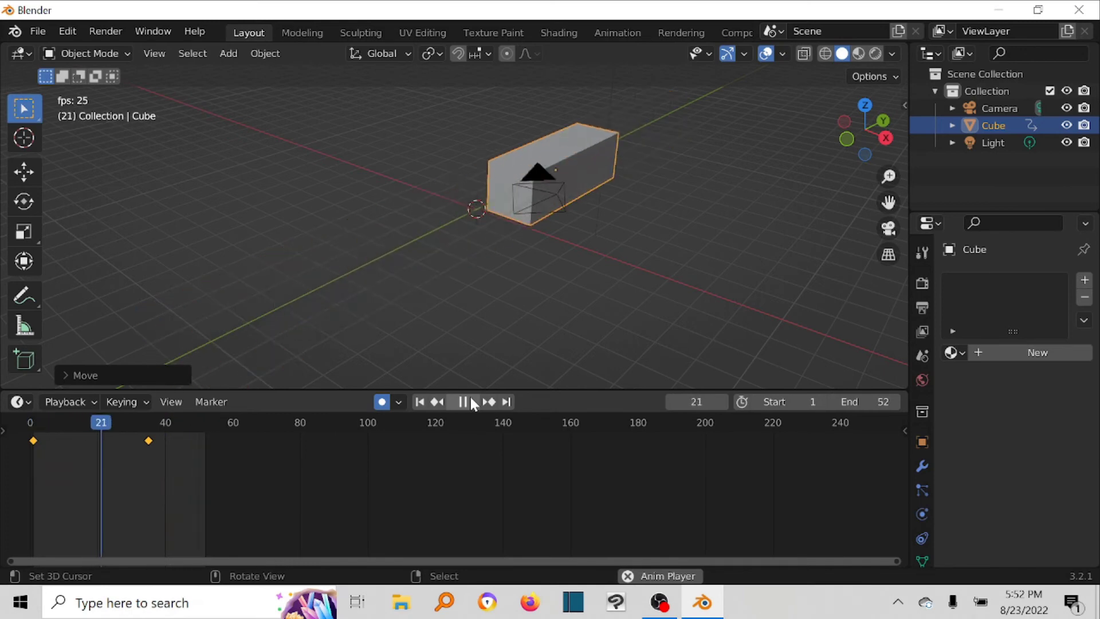
left_click(469, 402)
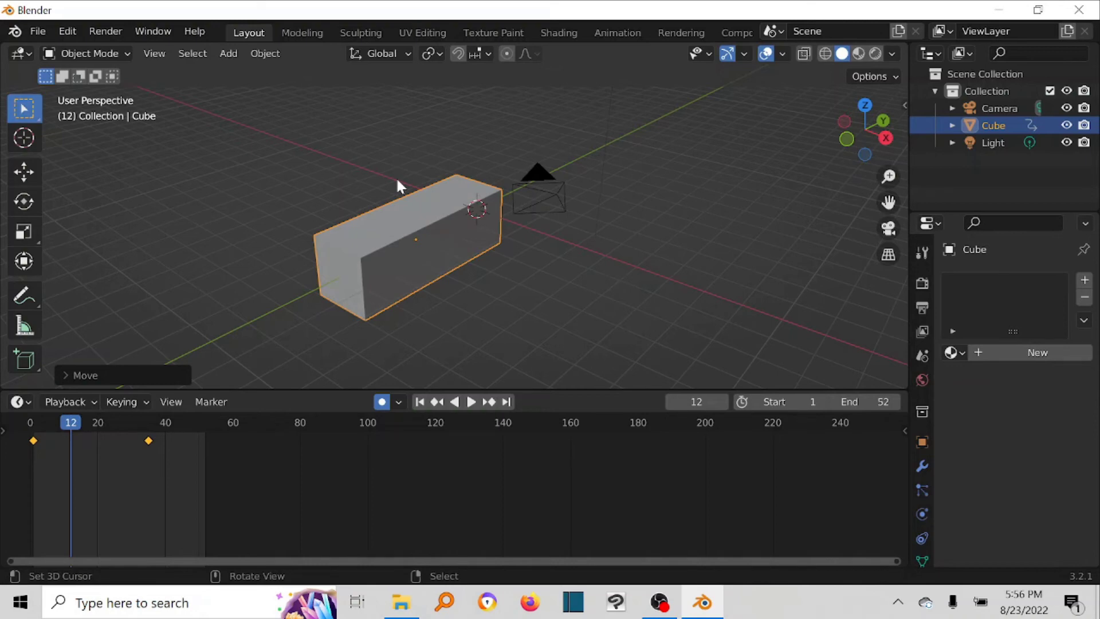
- Start a new General file without saving the current scene
left_click(43, 34)
mouse_move(54, 52)
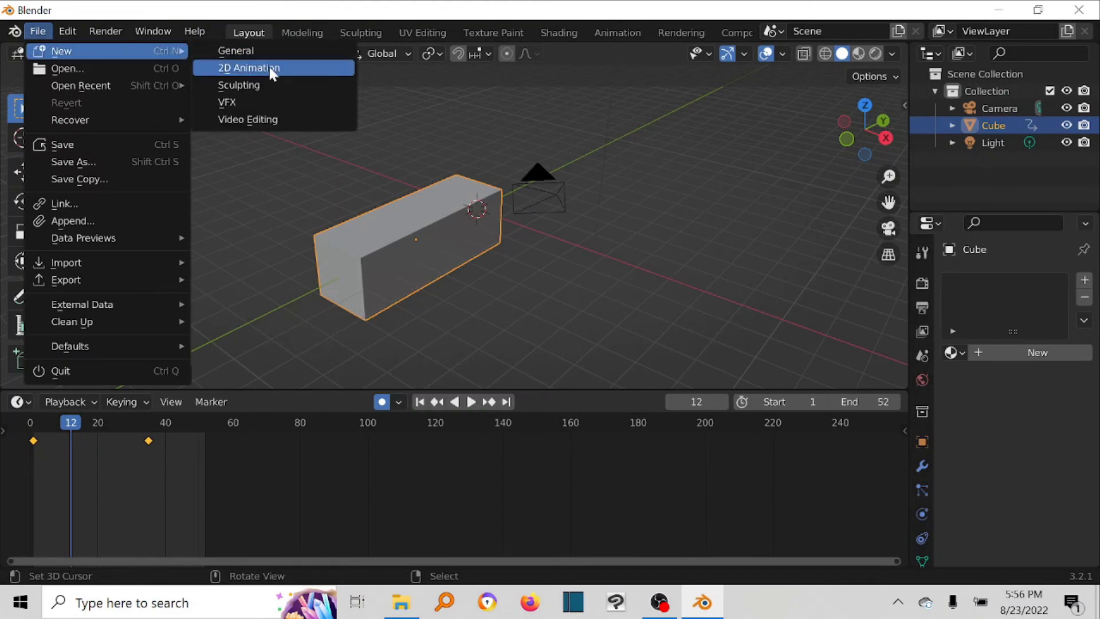
left_click(286, 53)
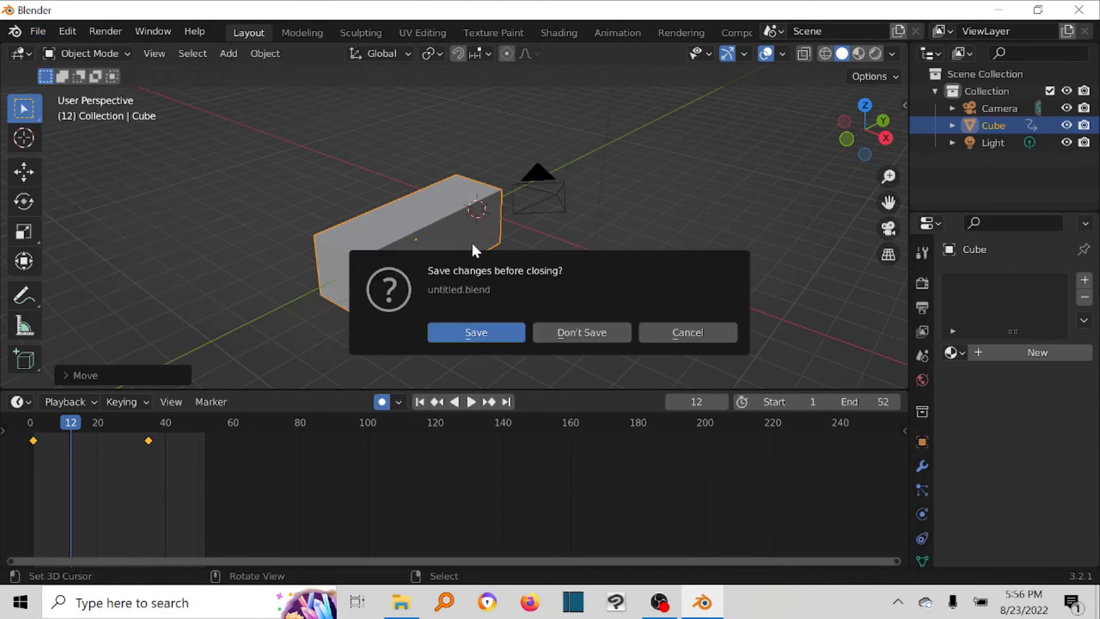
left_click(576, 336)
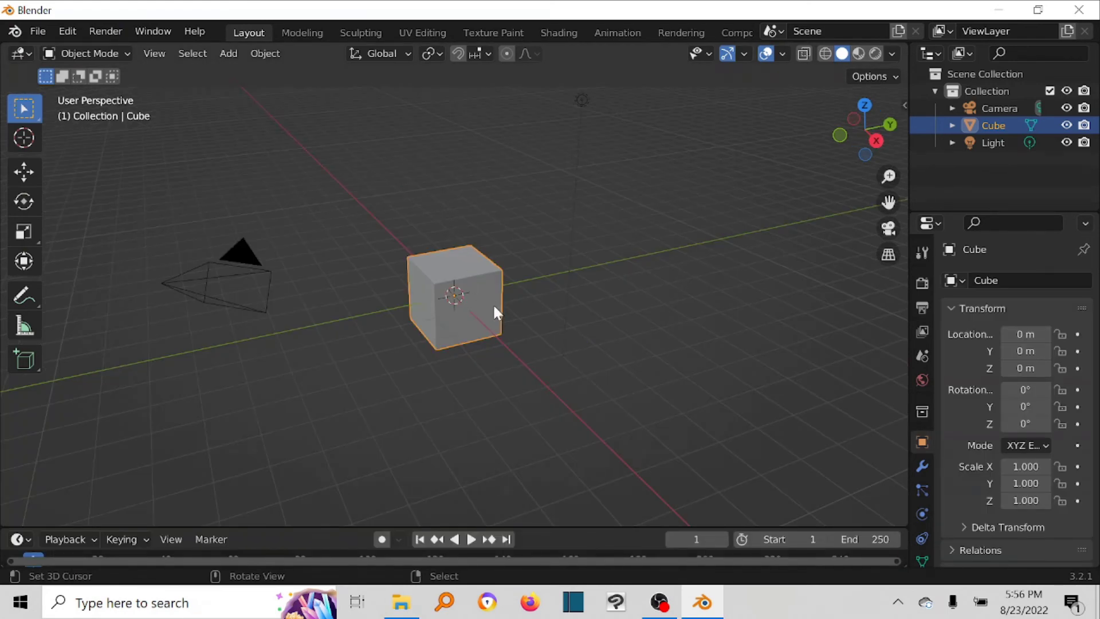
- Delete all the default objects from the scene and add a mesh plane
key("a")
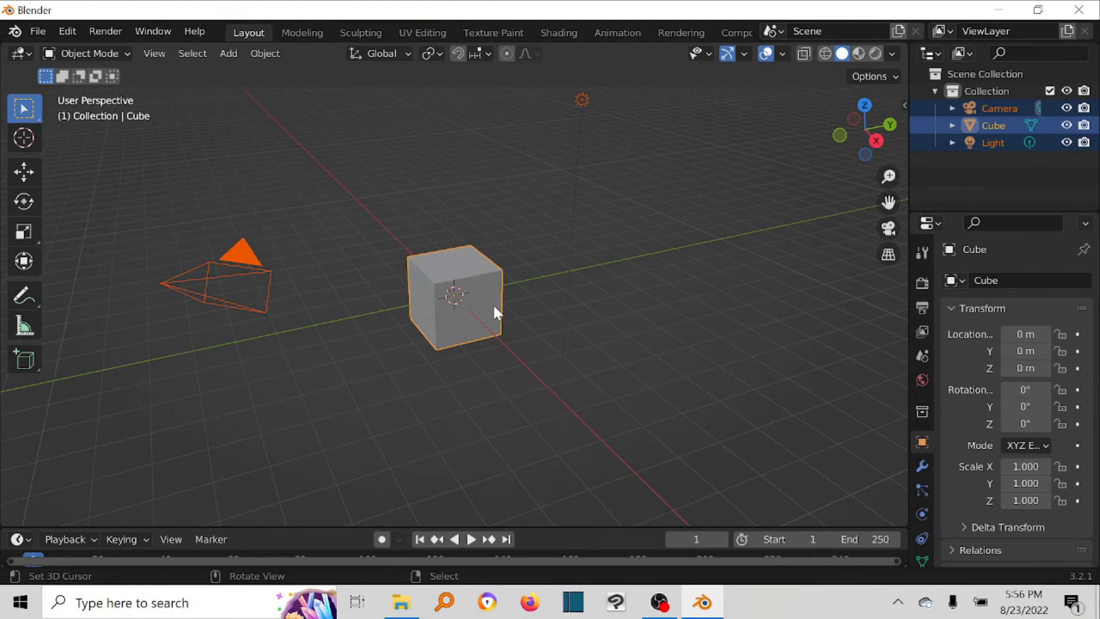
key("Delete")
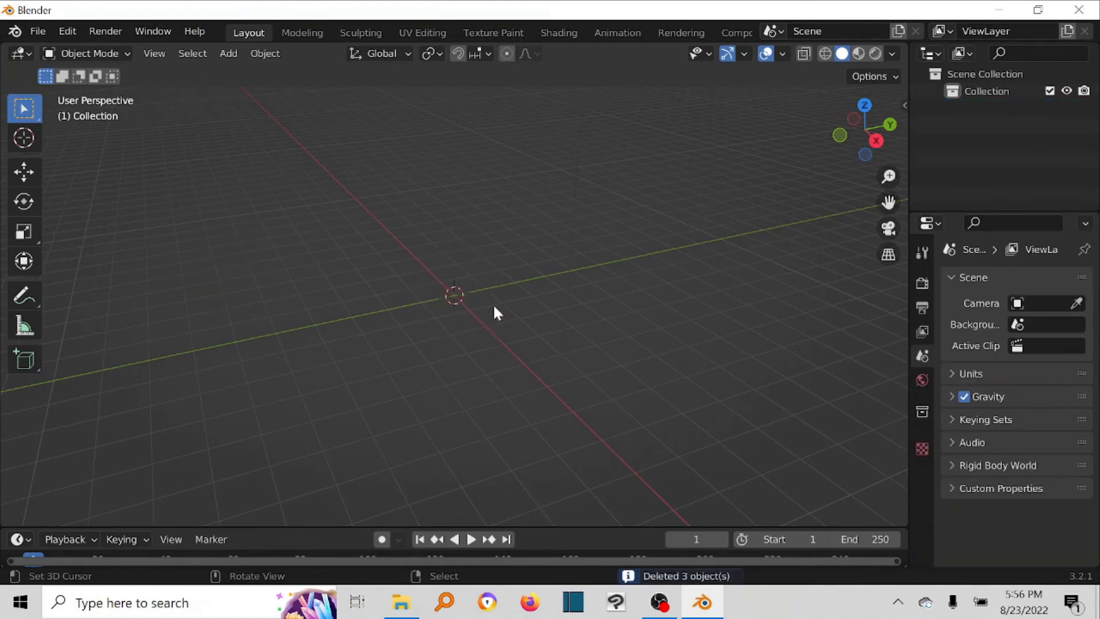
key("shift+a")
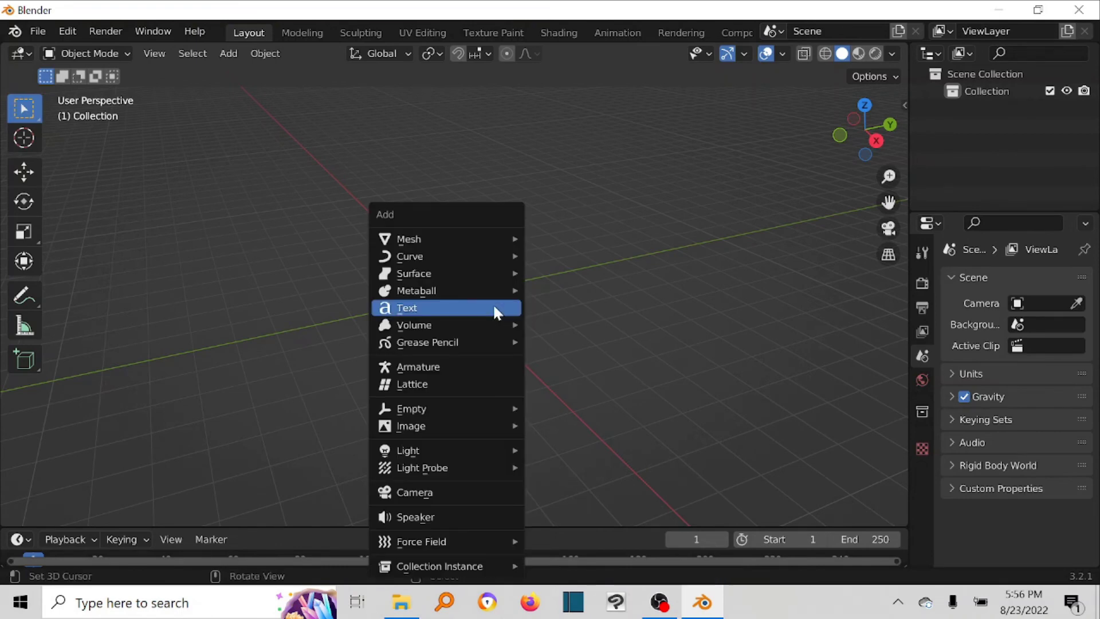
mouse_move(498, 239)
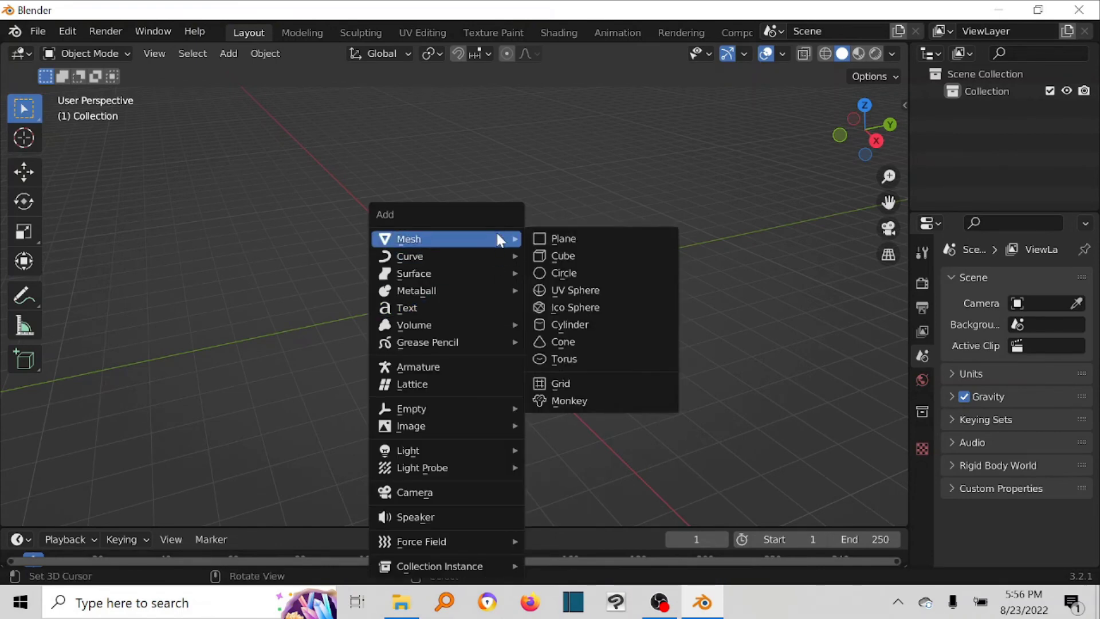
left_click(558, 239)
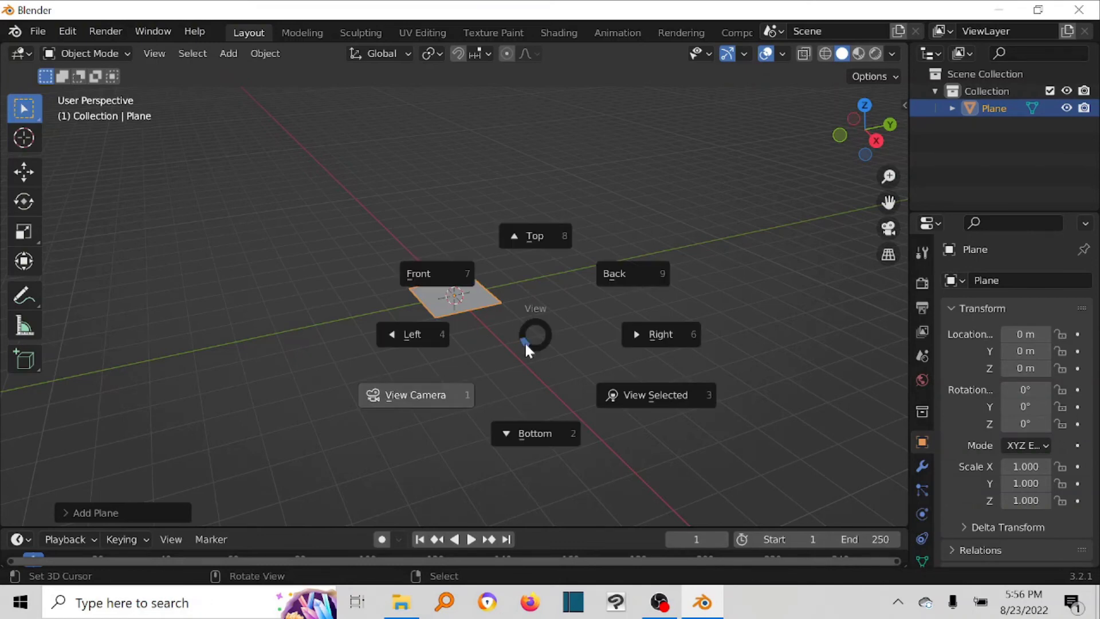
- In the top view, scale the plane along the X axis to about 2.08
left_click(541, 235)
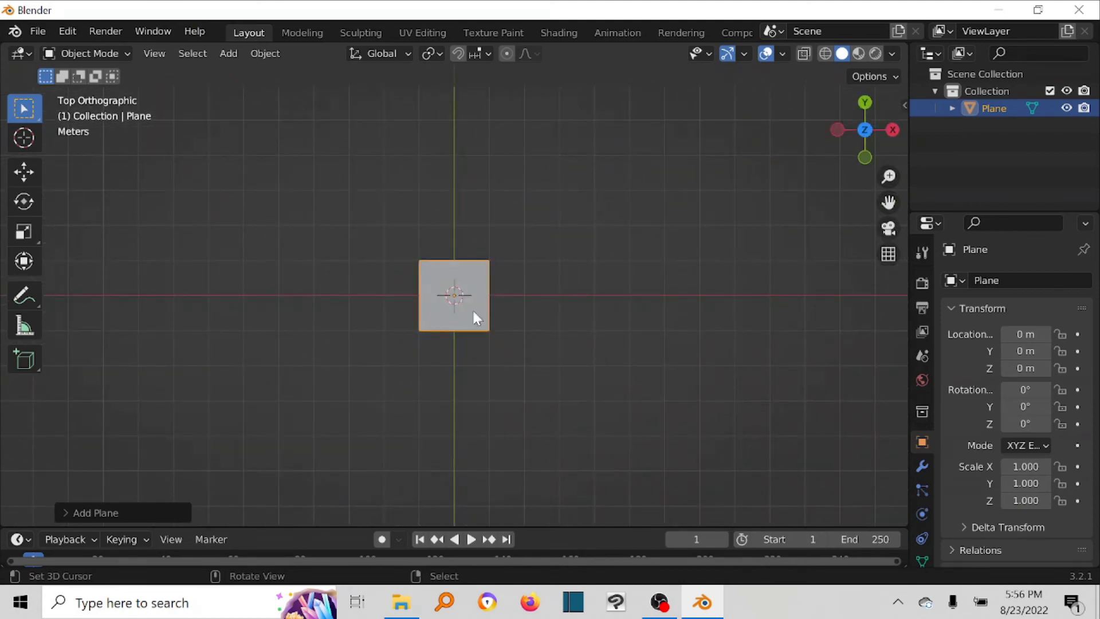
key("s")
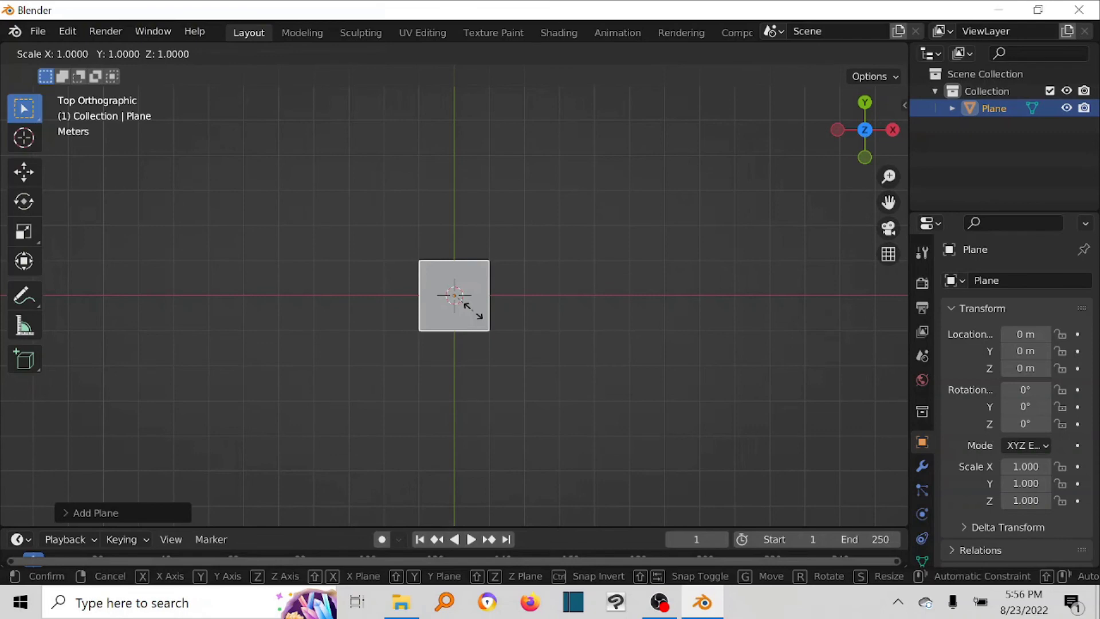
key("x")
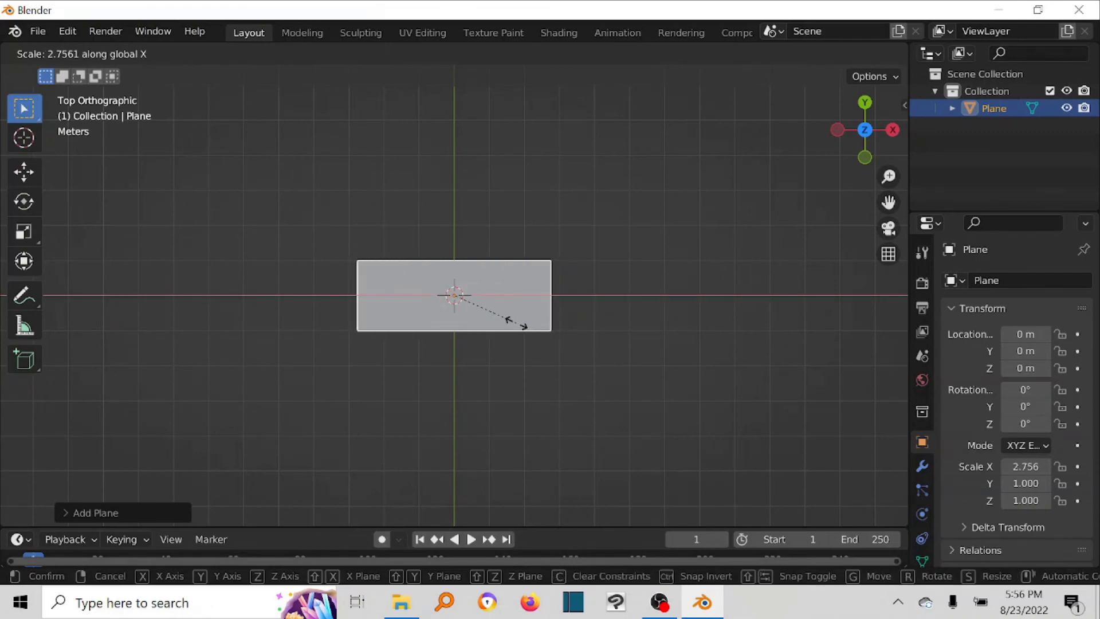
left_click(500, 319)
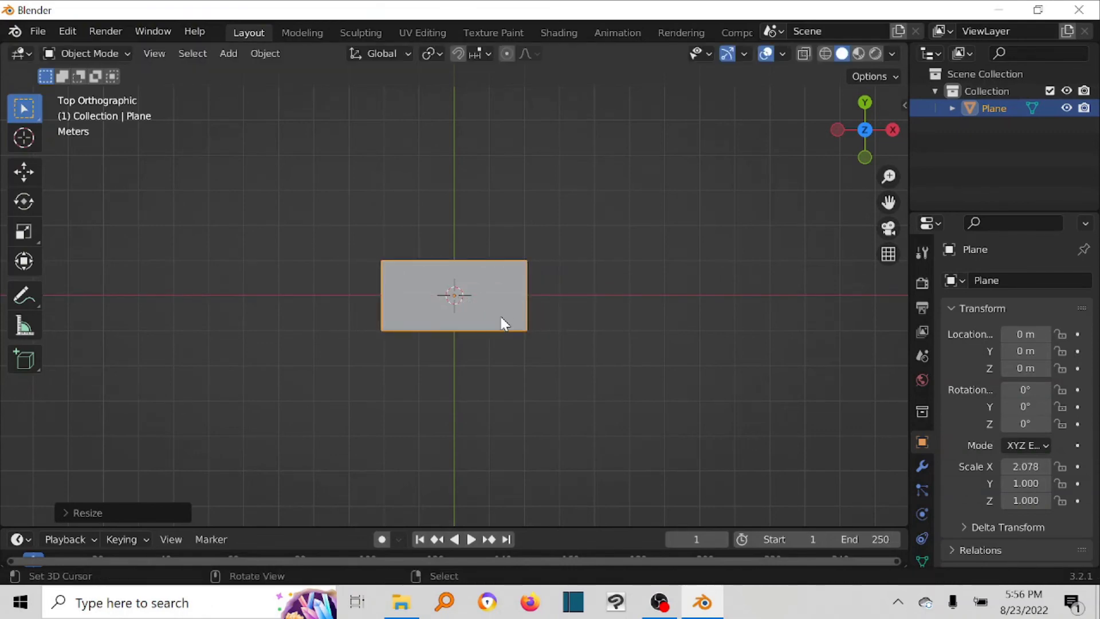
- Scale the plane along Y to about 1.19, then enlarge it uniformly to a scale of about 6.45 by 3.70
key("s")
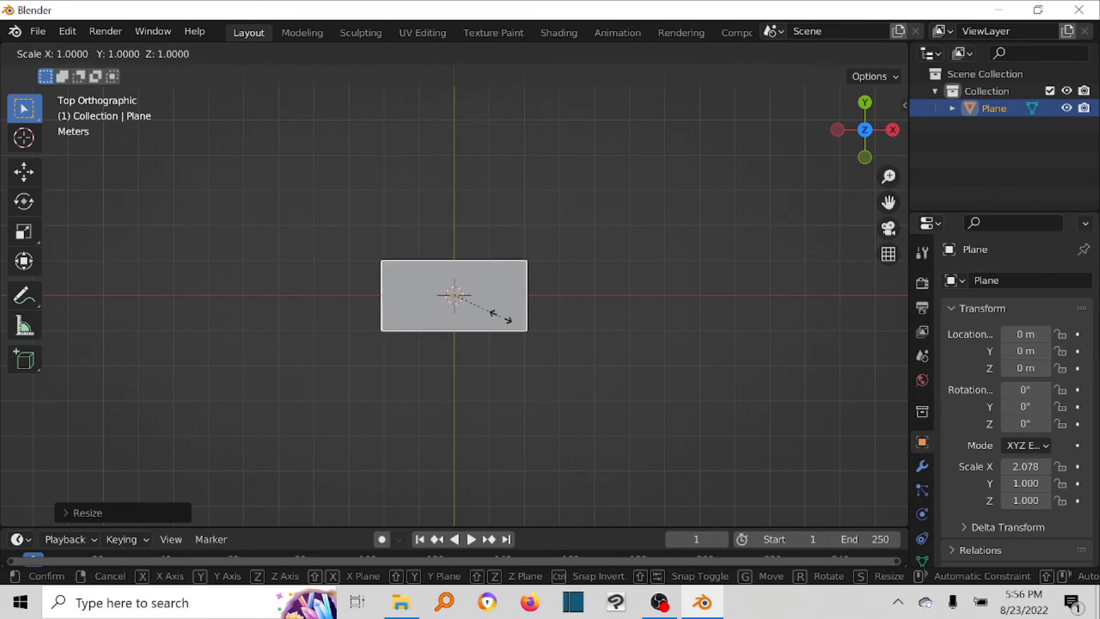
key("y")
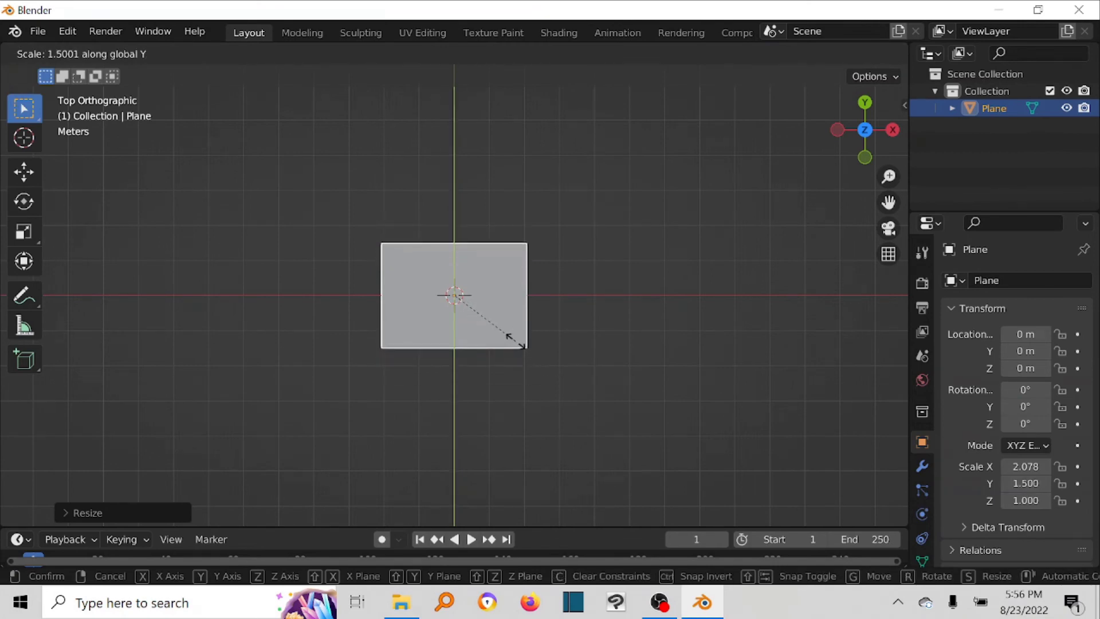
left_click(506, 329)
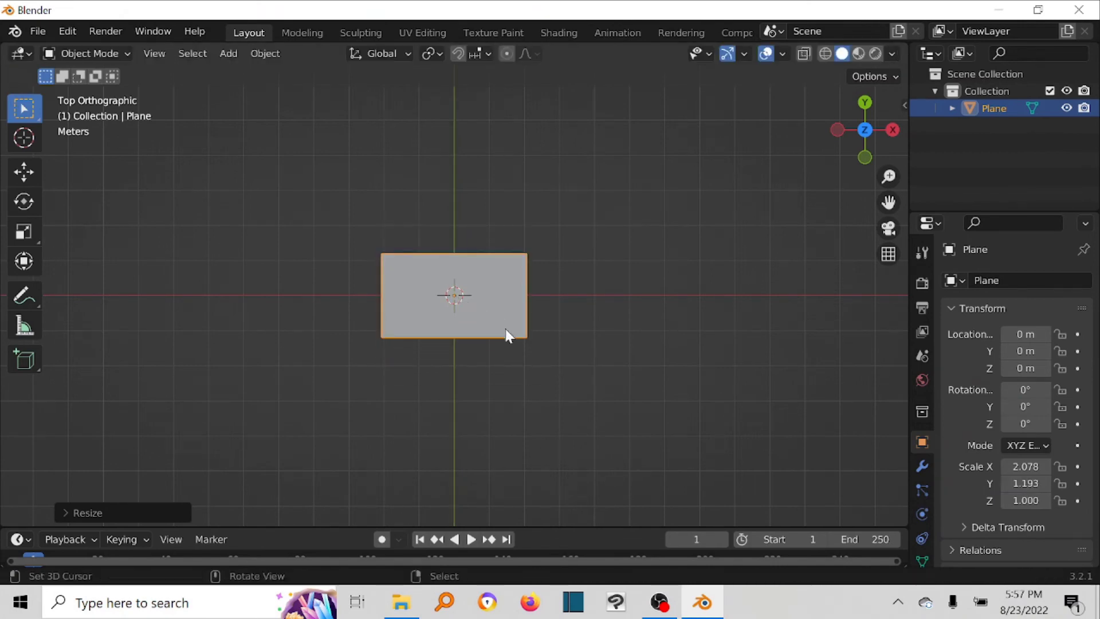
key("s")
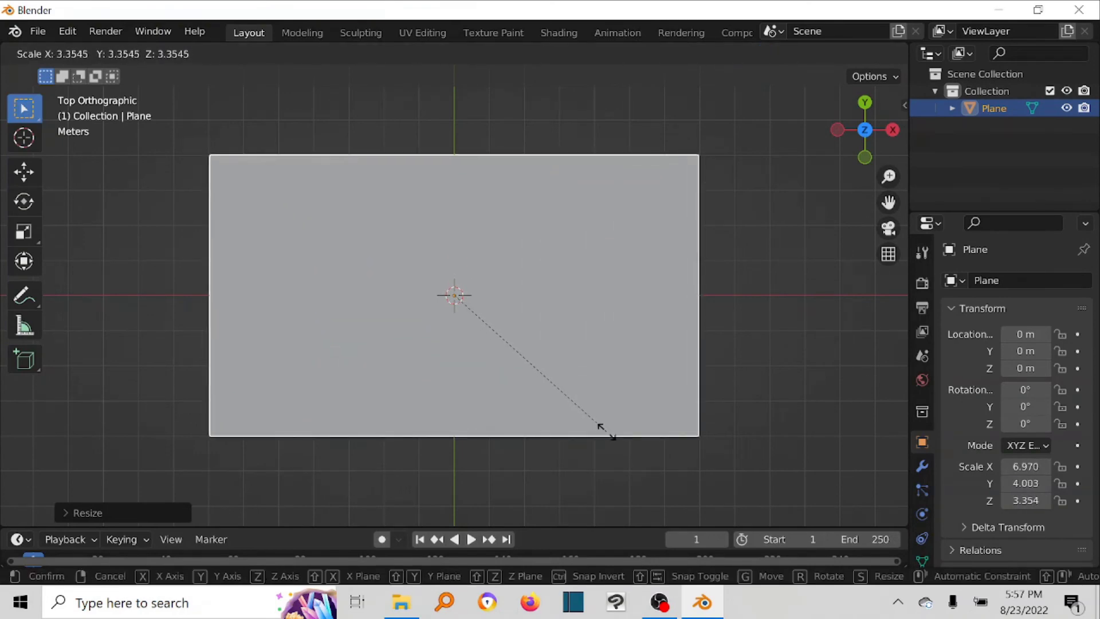
left_click(598, 426)
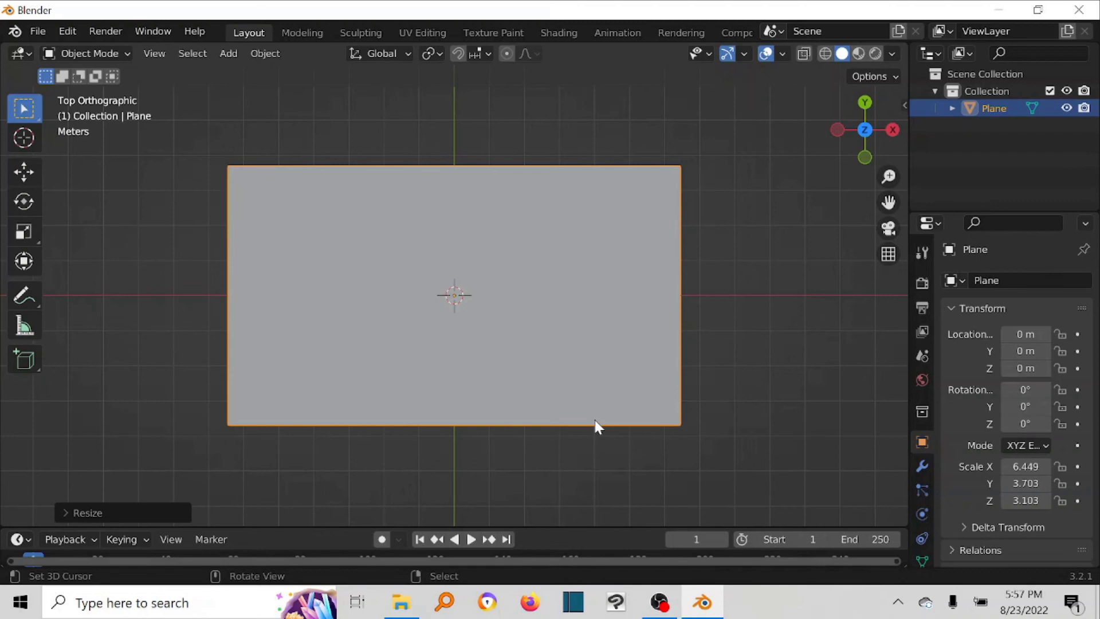
- Add a camera to the scene and raise it along the Z axis to about 5.41 m above the plane
key("alt+a")
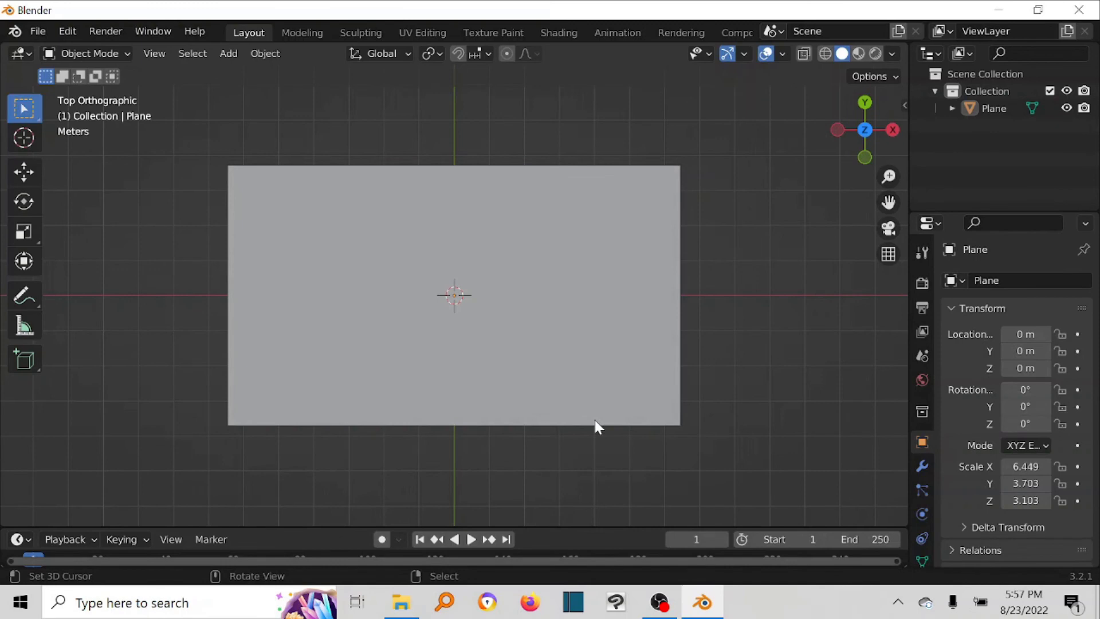
key("shift+a")
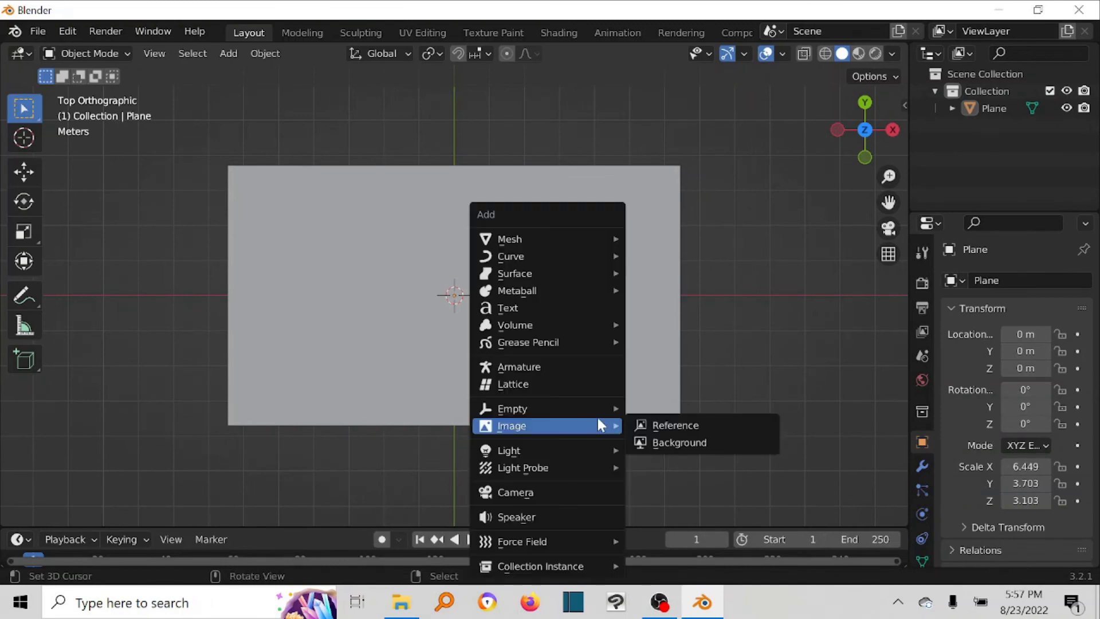
left_click(537, 489)
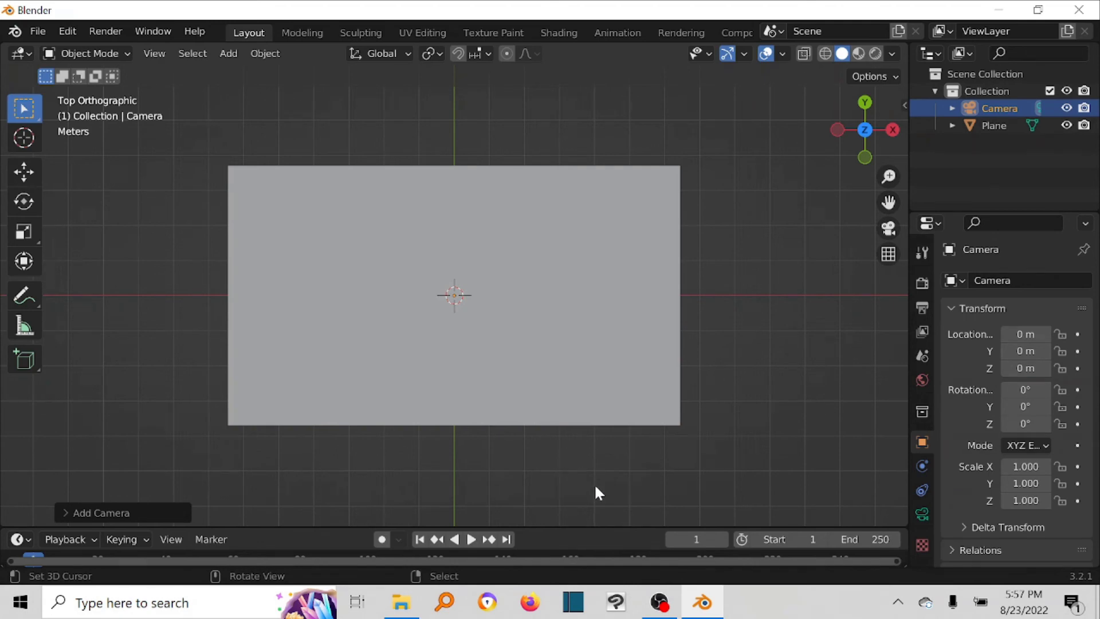
middle_click_drag(594, 483, 539, 310)
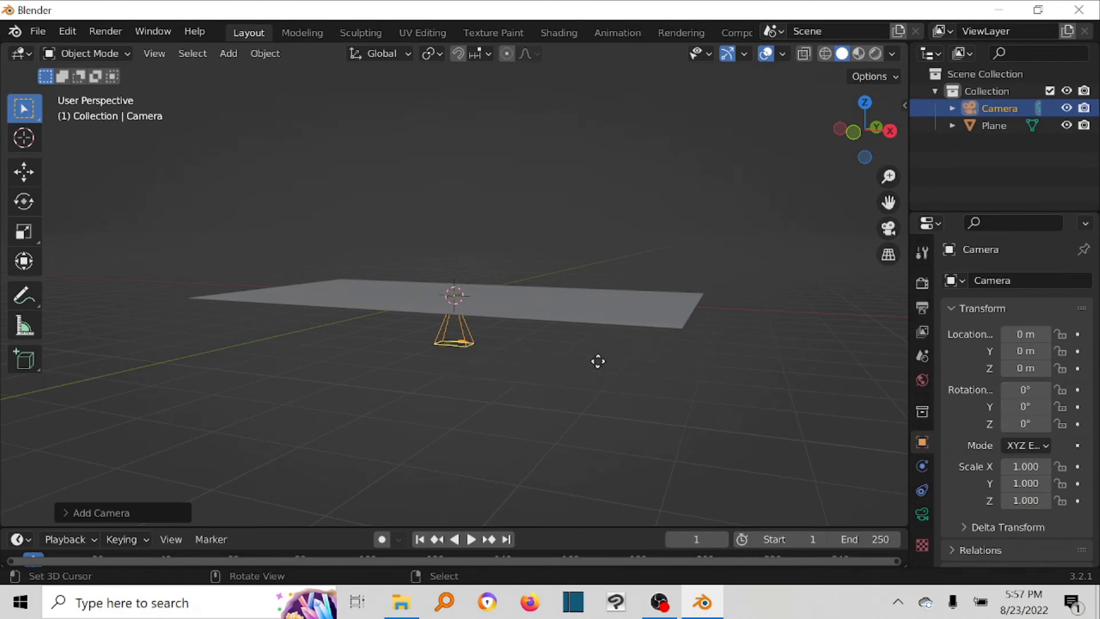
key("g")
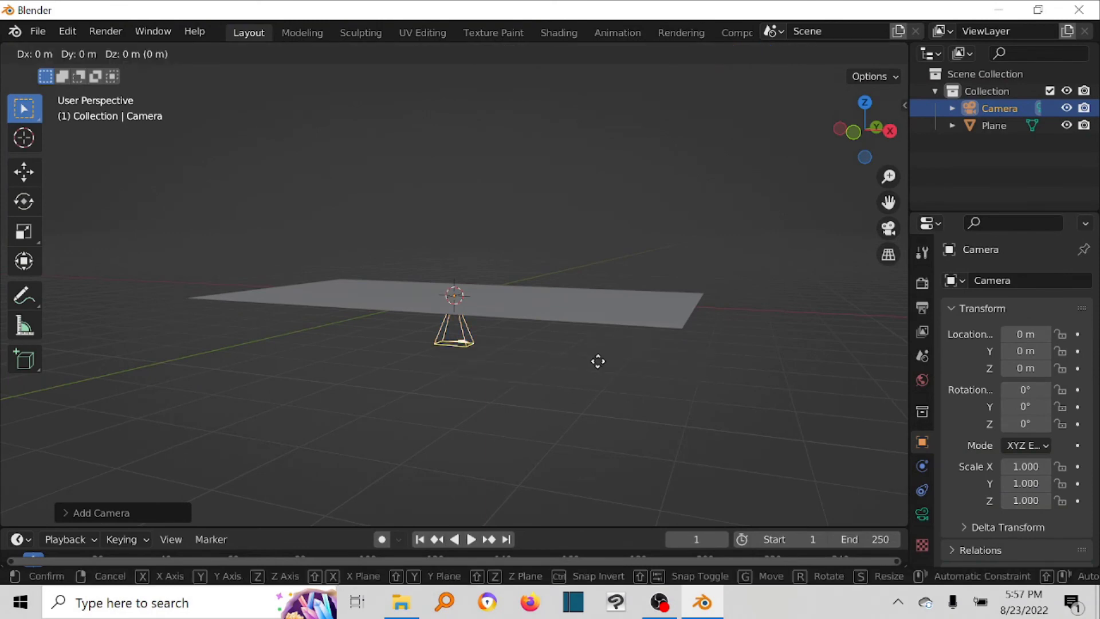
key("z")
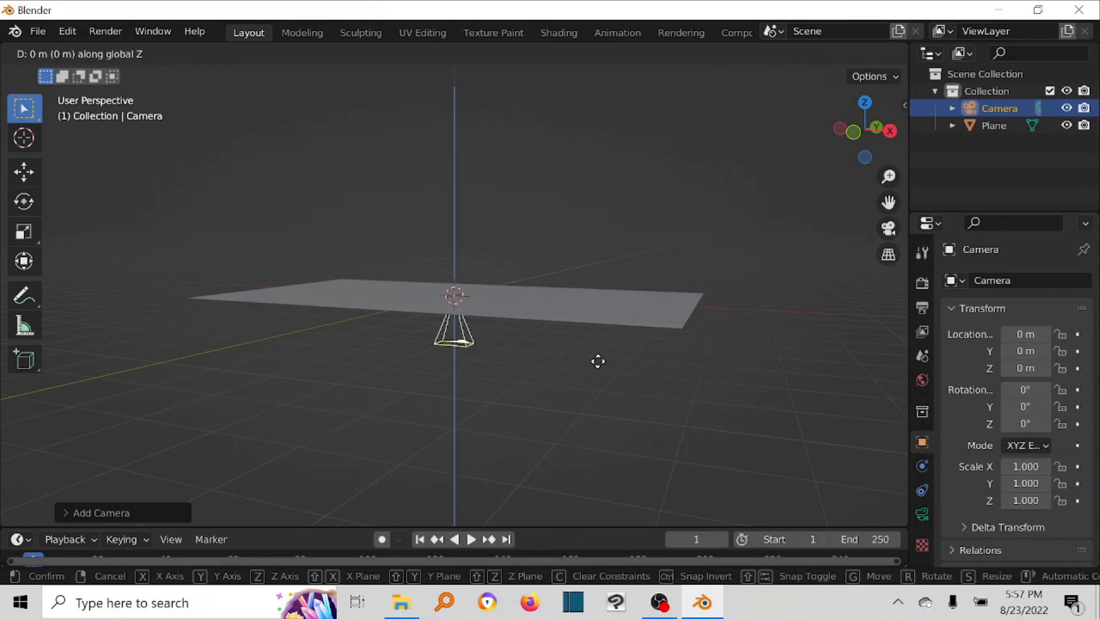
left_click(605, 166)
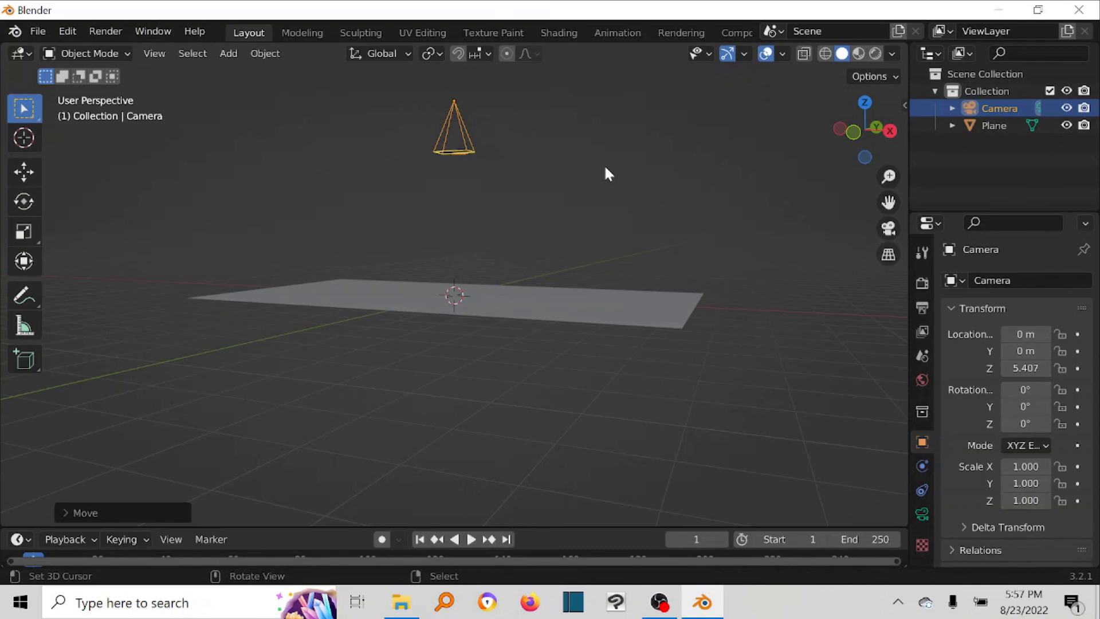
- In the camera view, shrink the plane uniformly to a scale of about 2.46 by 1.41, slightly larger than the camera frame
key("grave")
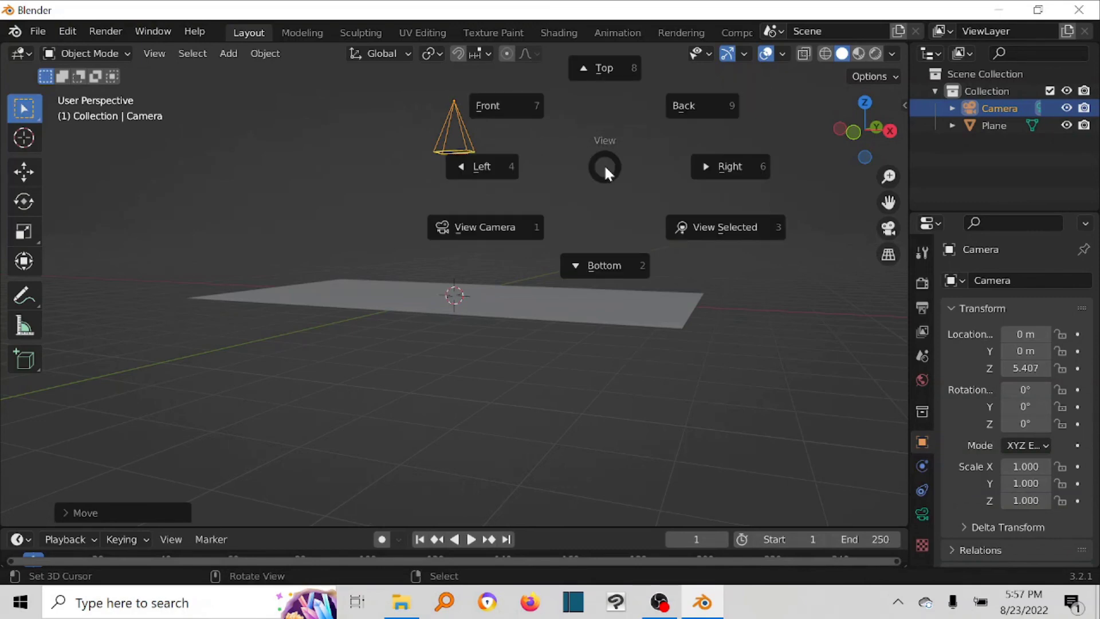
left_click(507, 233)
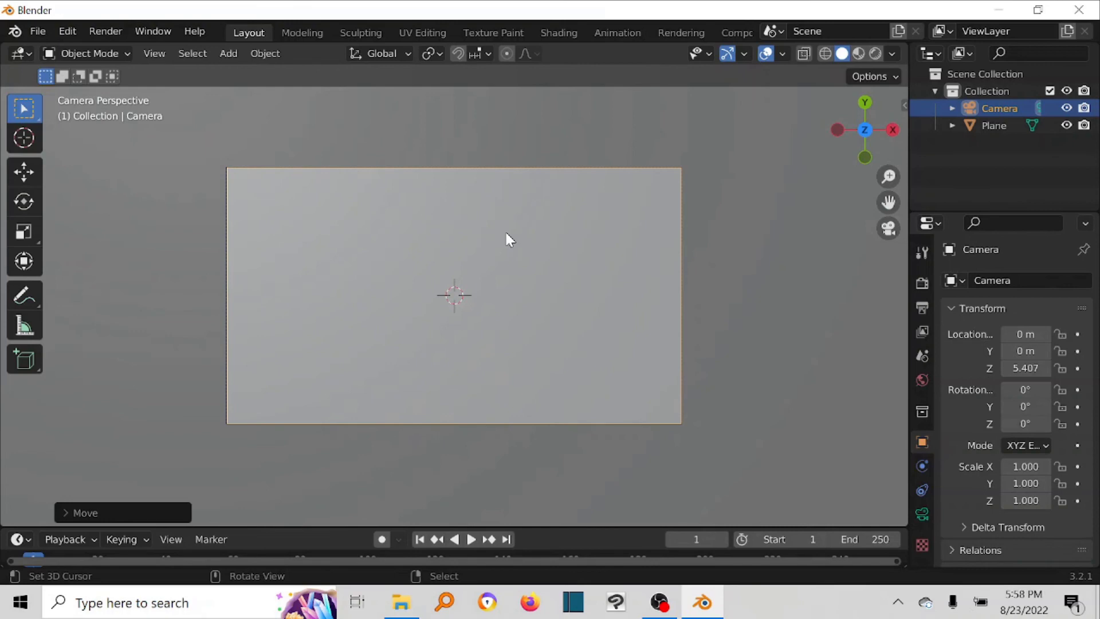
scroll(507, 239, "down", 6)
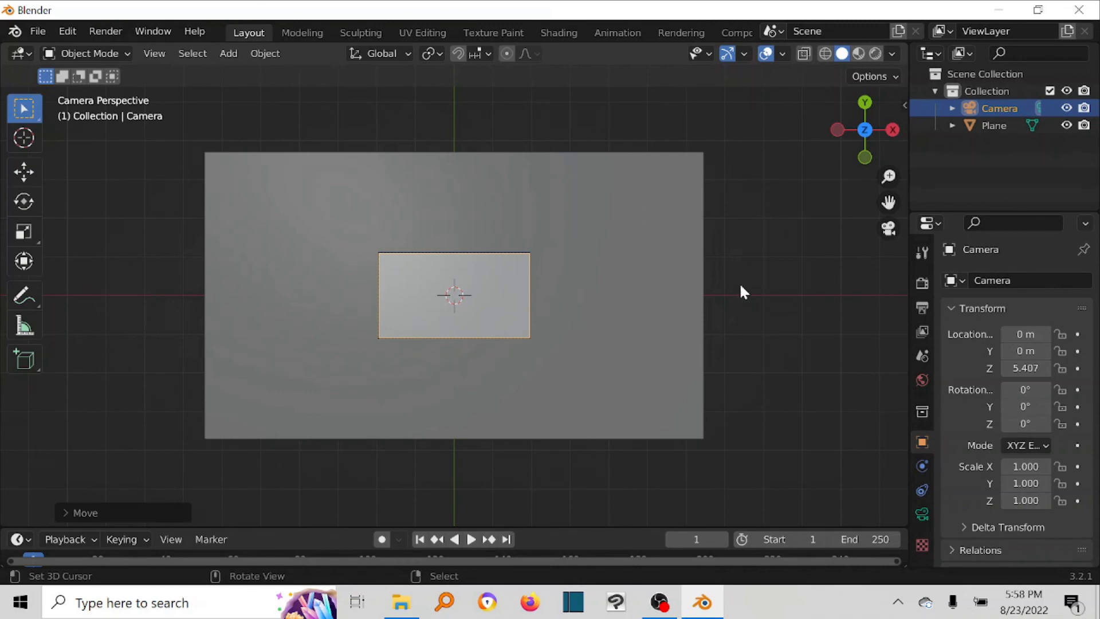
left_click(489, 191)
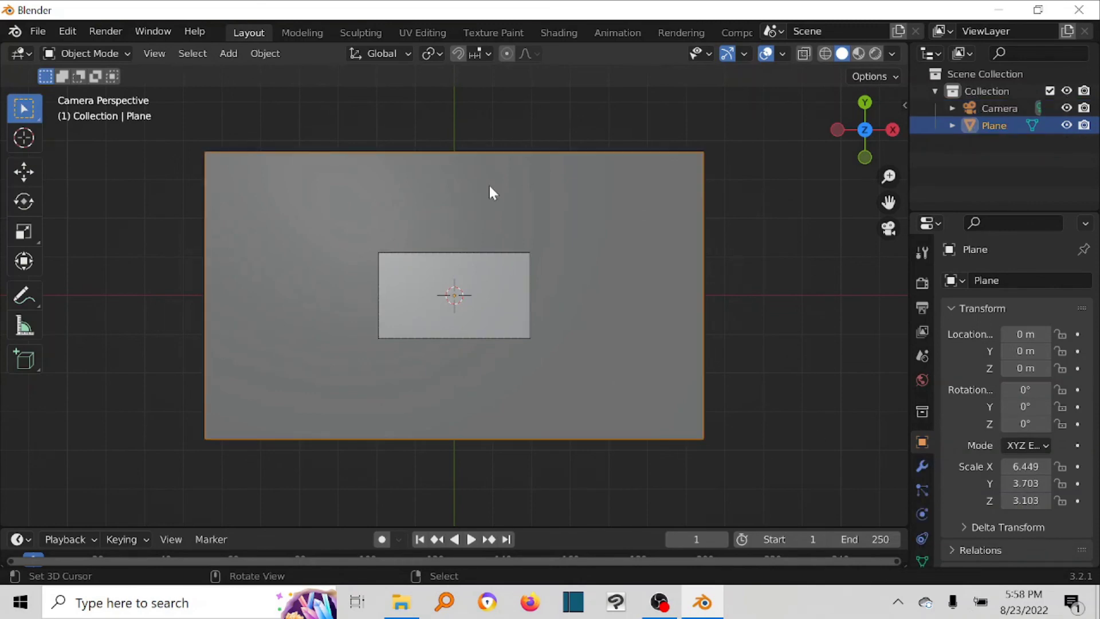
key("s")
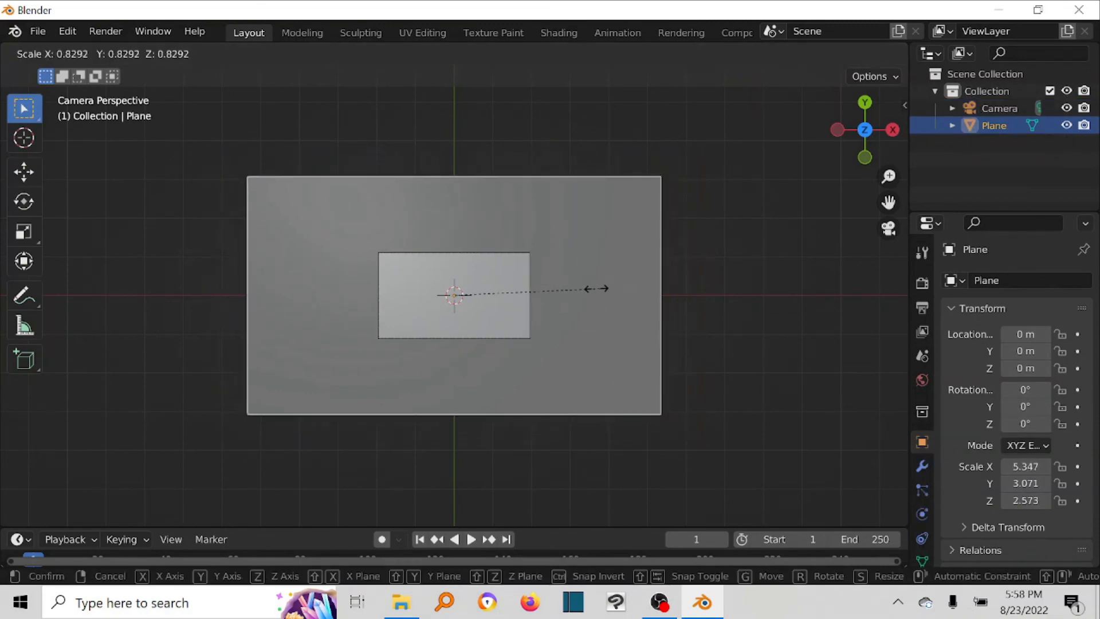
left_click(522, 296)
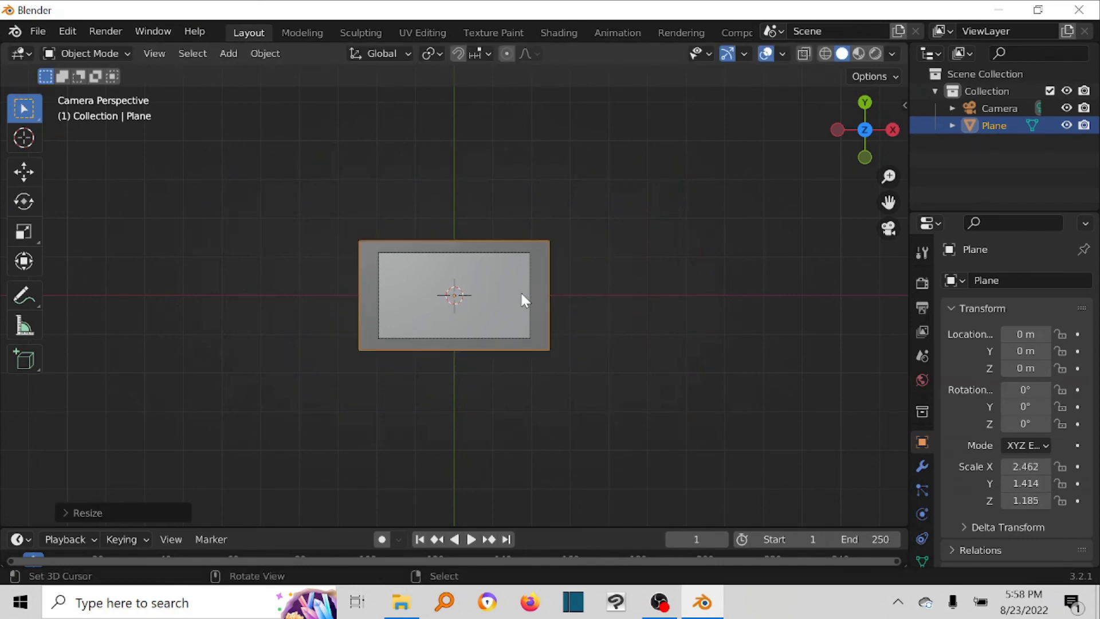
scroll(526, 305, "up", 6)
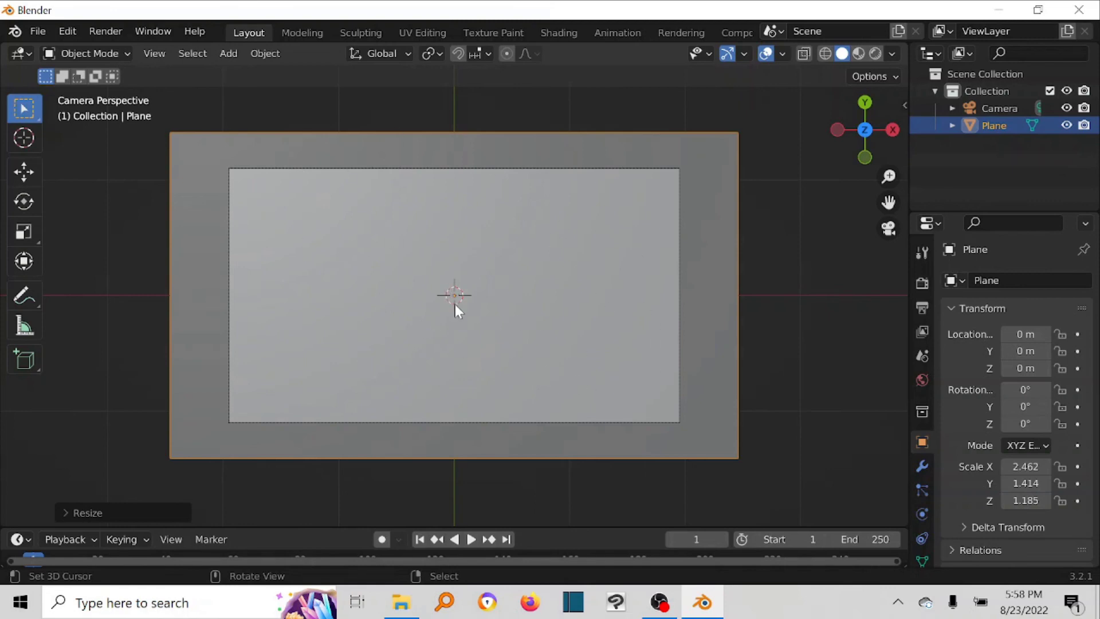
scroll(557, 334, "down", 1)
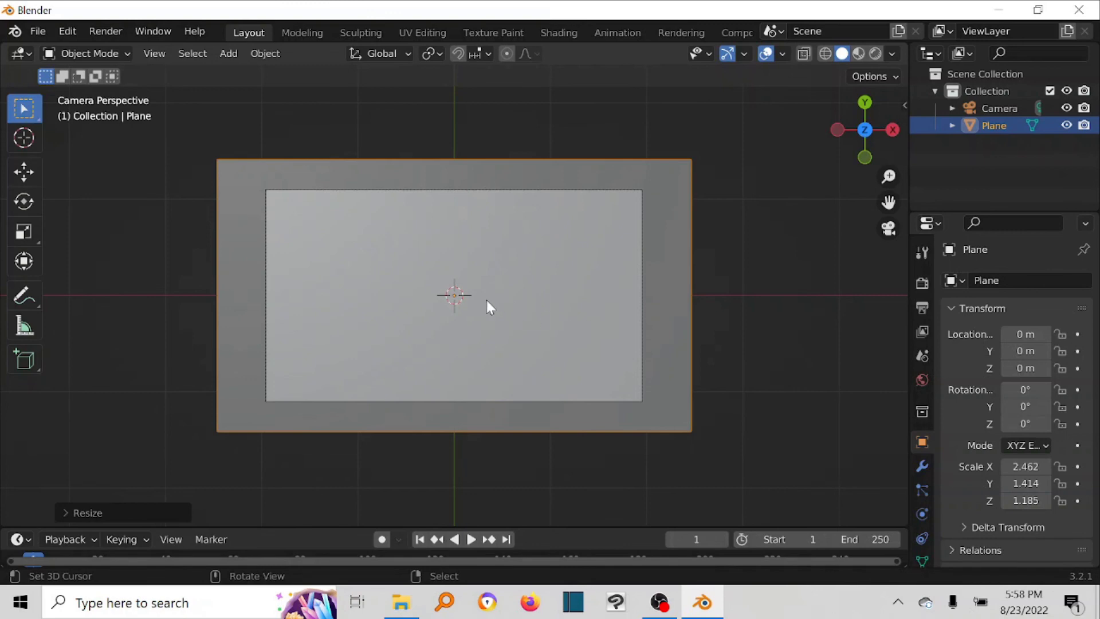
- Deselect everything and add a Sun light to the scene
key("alt+a")
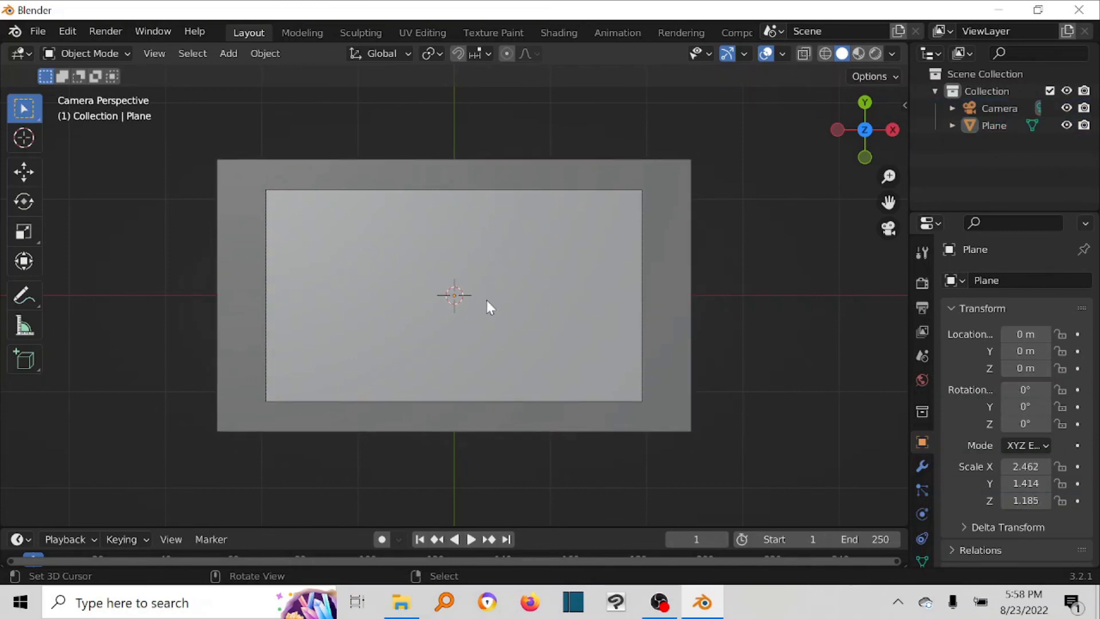
key("shift+a")
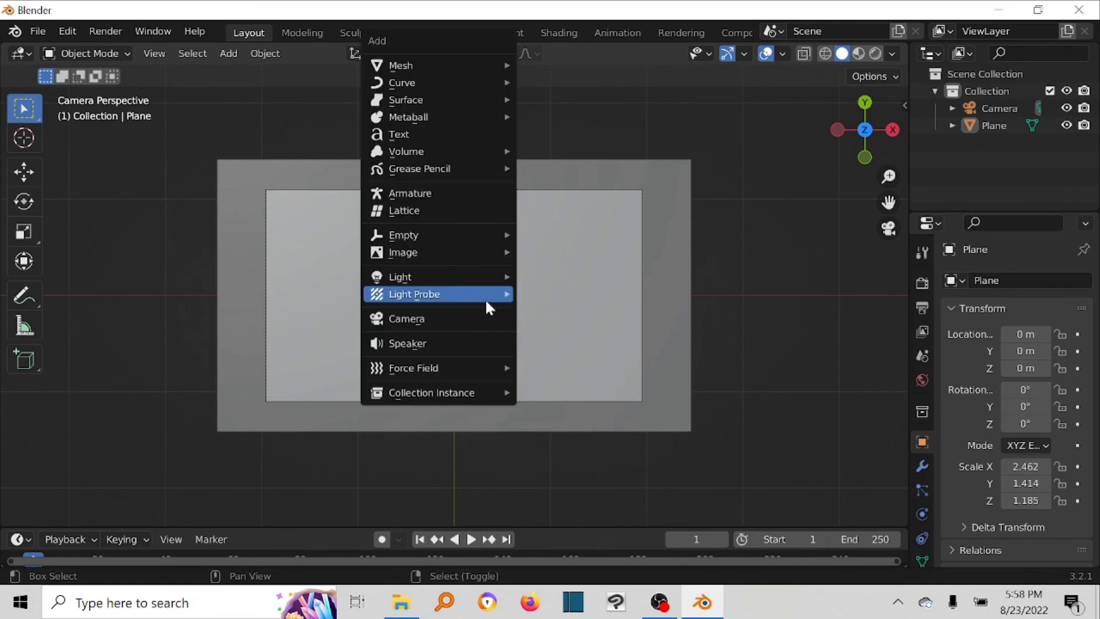
mouse_move(484, 297)
mouse_move(497, 277)
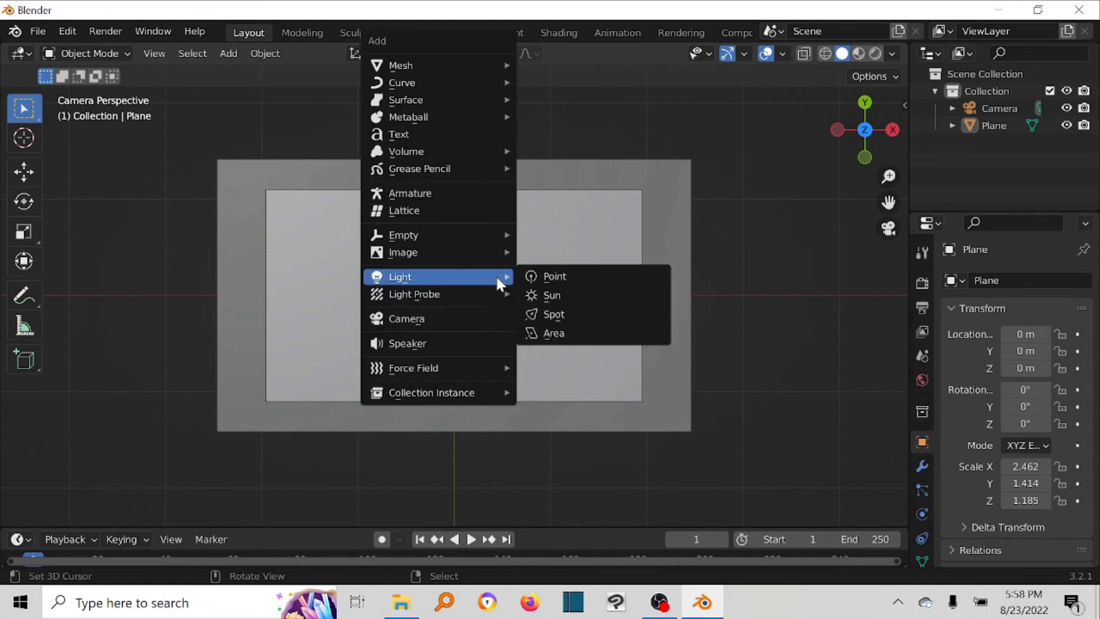
left_click(545, 295)
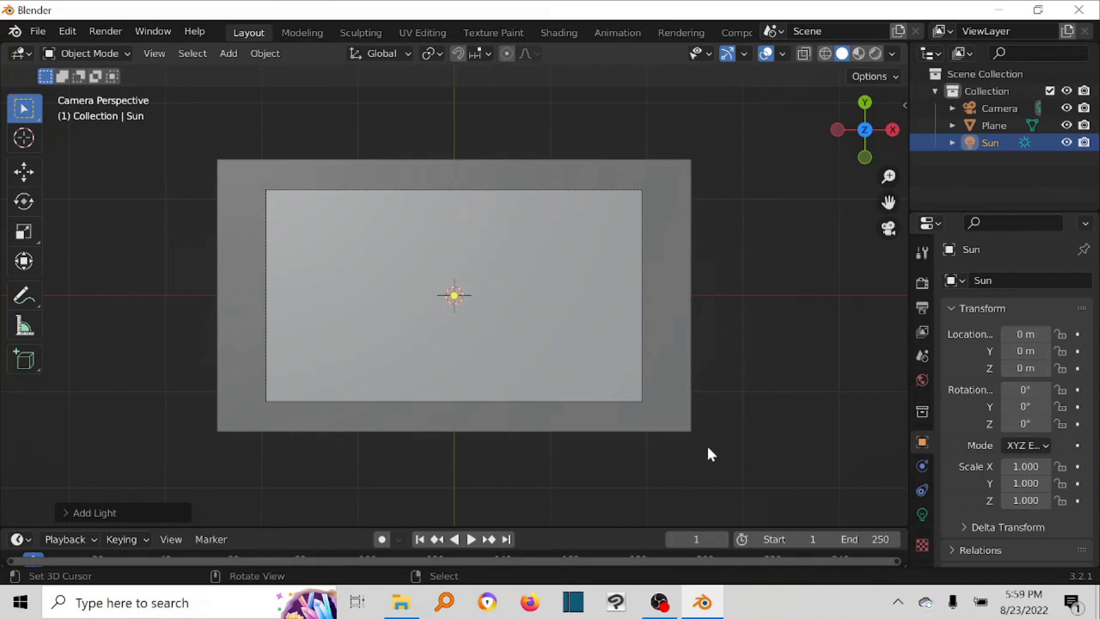
- Move the sun light up along the Z axis to about 2.14 m above the plane
middle_click_drag(709, 446, 576, 332)
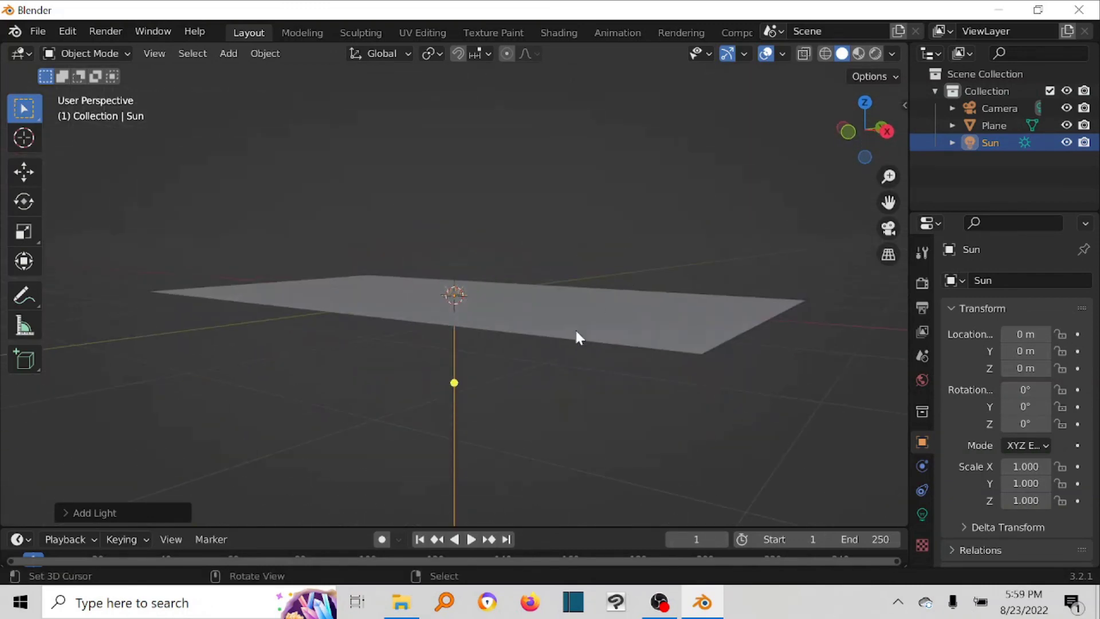
scroll(574, 331, "down", 13)
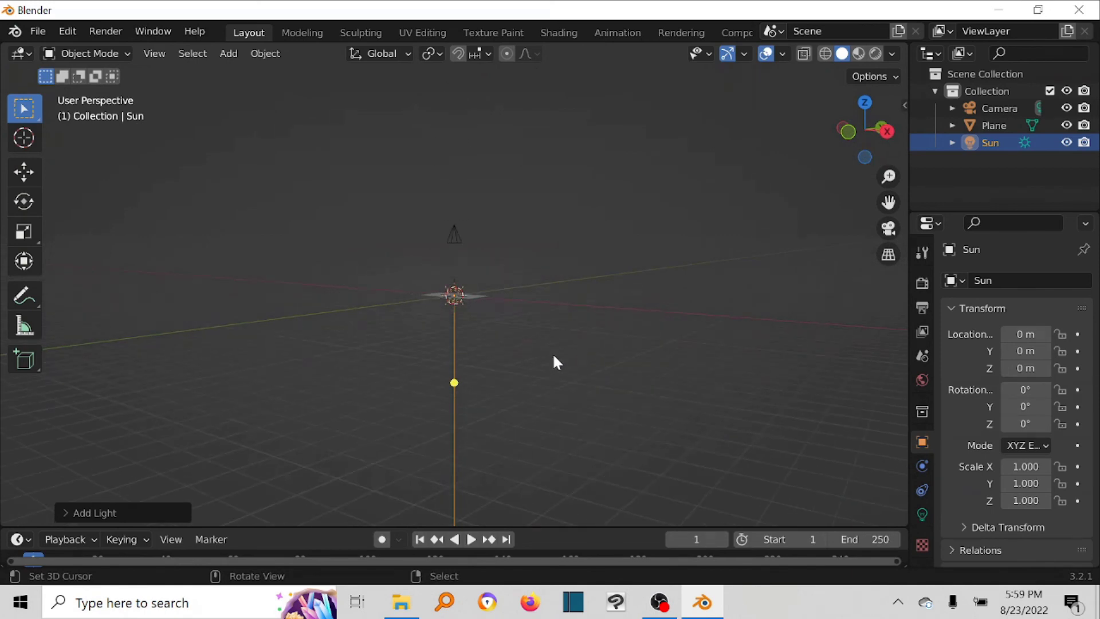
scroll(553, 361, "up", 10)
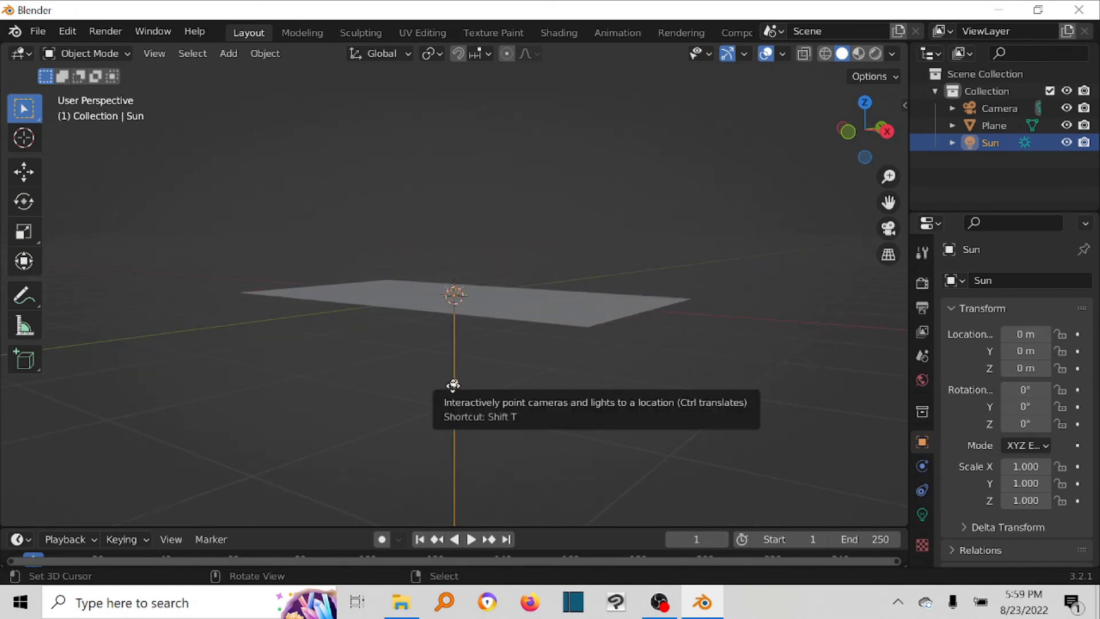
left_click_drag(454, 385, 452, 208)
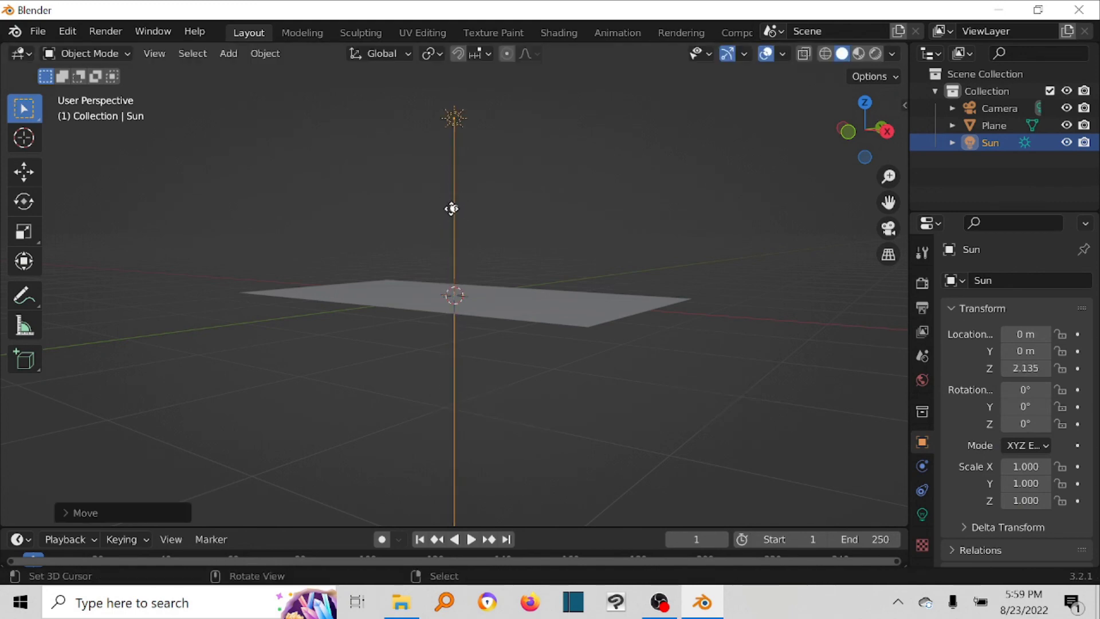
- In the right view, raise the sun light along the Z axis to about 6.29 m, just above the camera
scroll(451, 209, "down", 5)
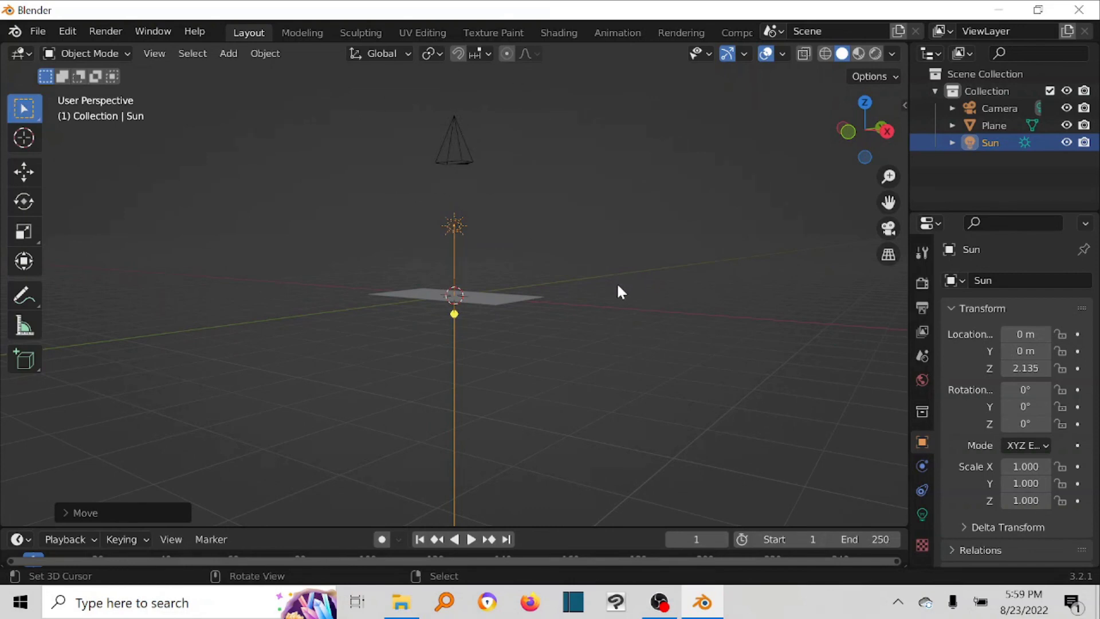
key("grave")
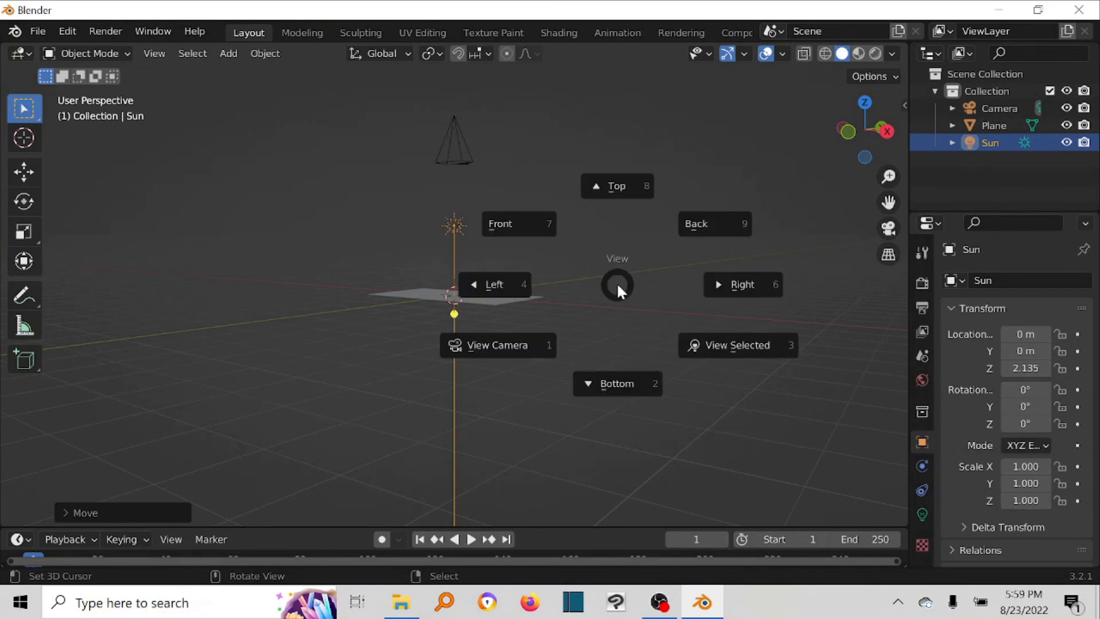
left_click(754, 287)
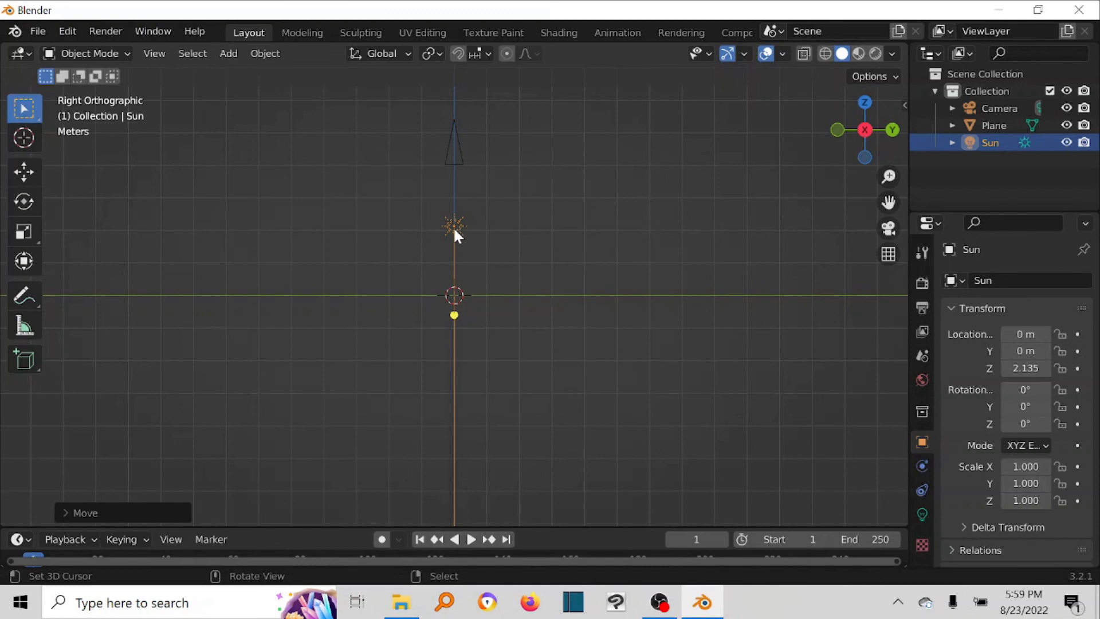
key("g")
key("z")
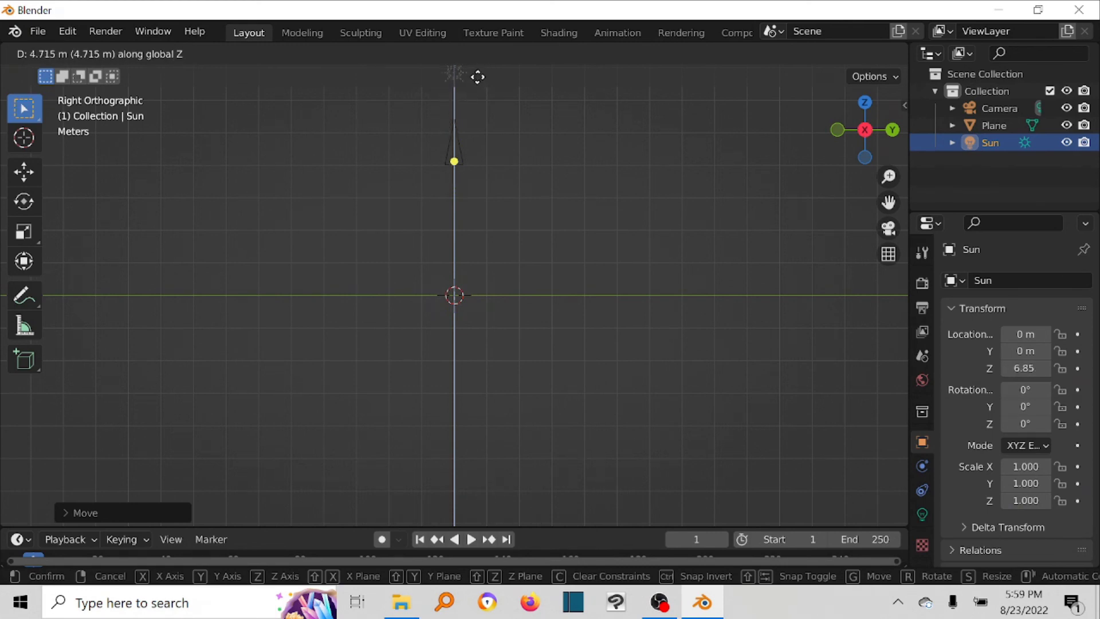
left_click(472, 95)
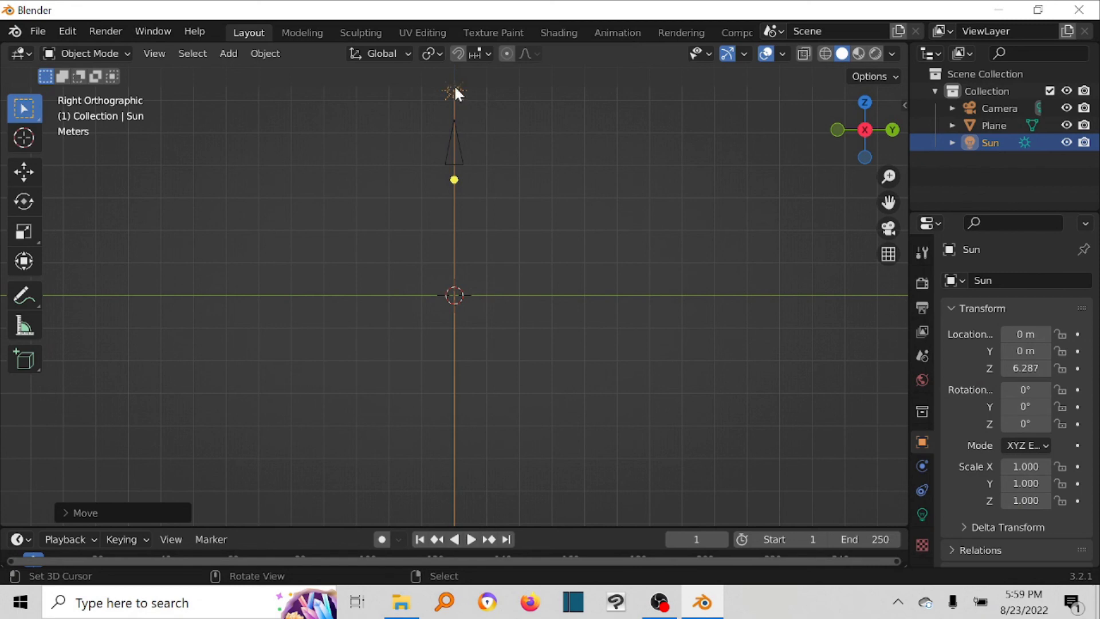
scroll(467, 160, "down", 2)
middle_click_drag(489, 166, 480, 302, "shift")
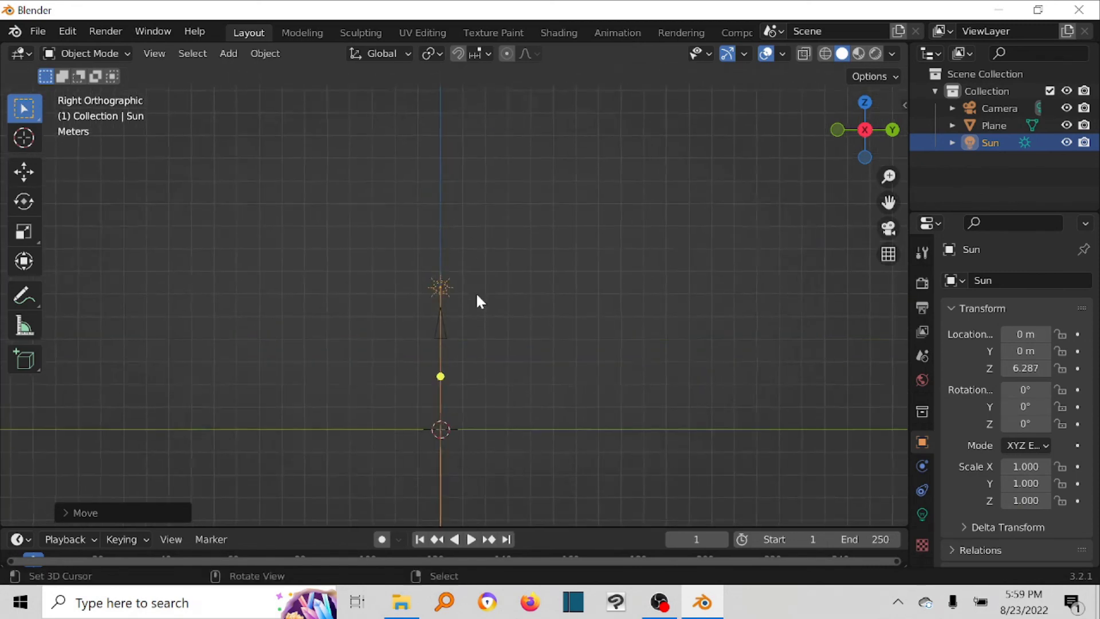
scroll(479, 295, "up", 6)
scroll(352, 238, "down", 3)
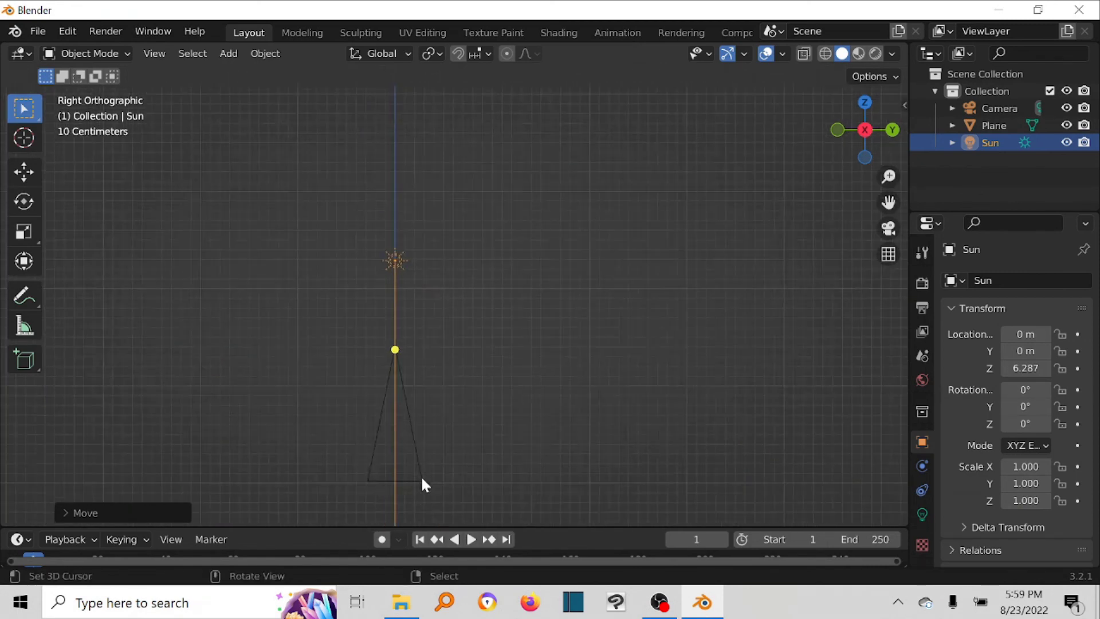
- Examine how the sun light, camera and plane line up along the Z axis, from the side and in perspective
middle_click_drag(434, 453, 523, 330, "shift")
middle_click_drag(491, 392, 491, 221, "shift")
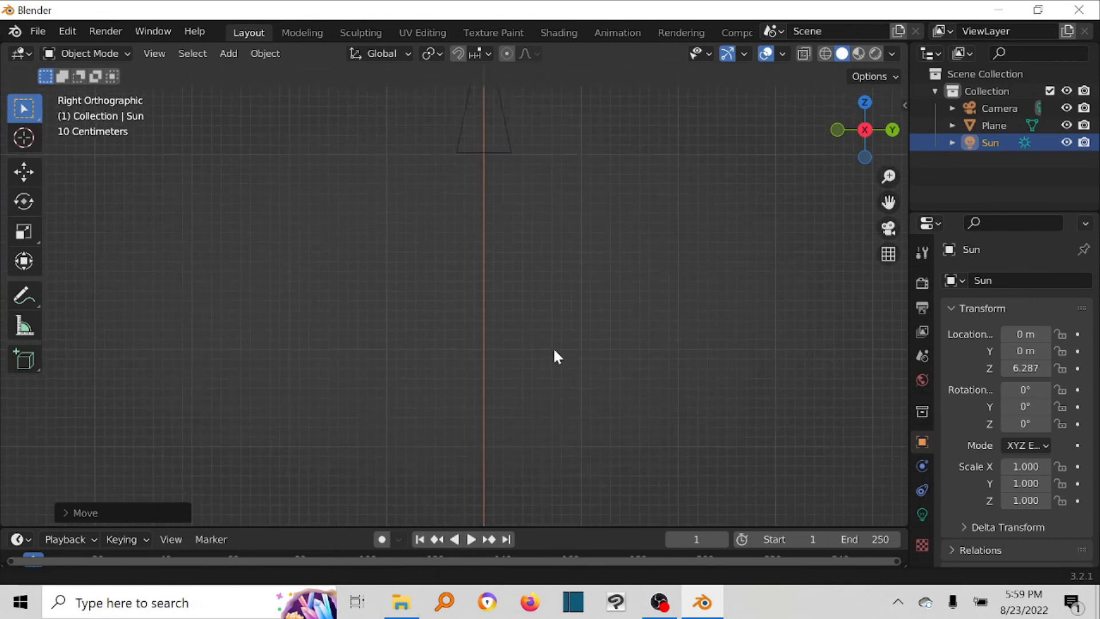
middle_click_drag(552, 346, 533, 202, "shift")
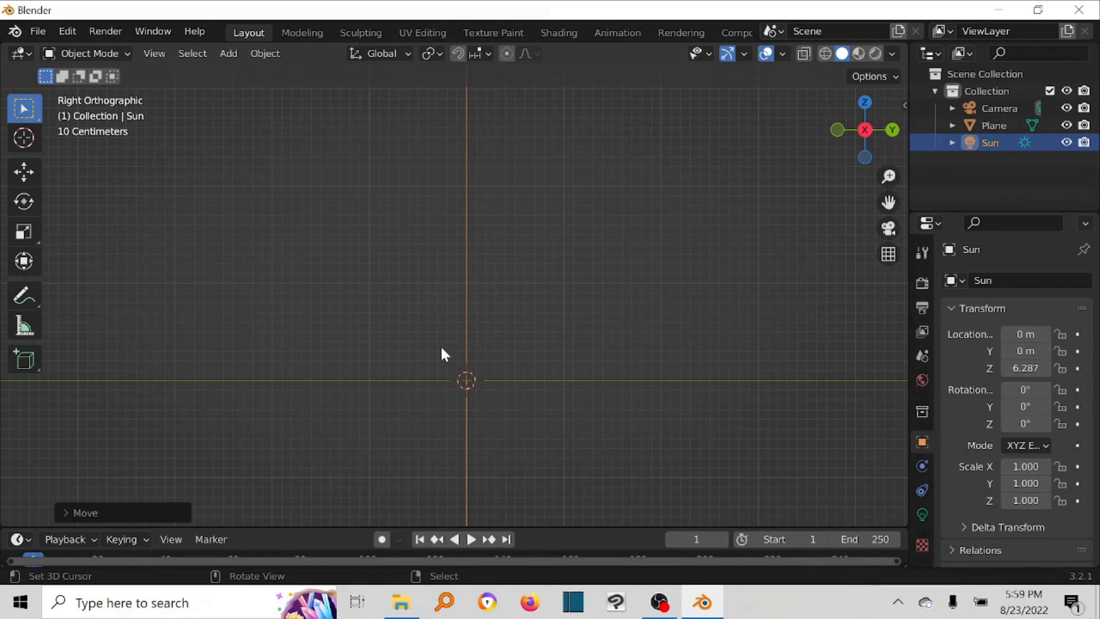
middle_click_drag(390, 319, 437, 349)
scroll(511, 373, "down", 6)
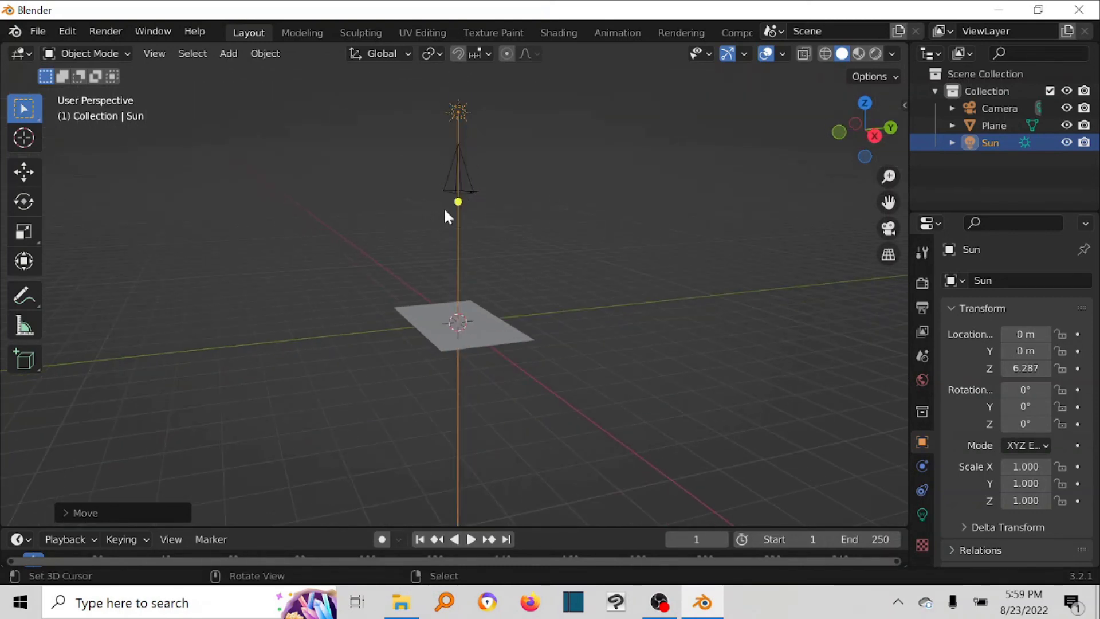
middle_click_drag(412, 241, 415, 243)
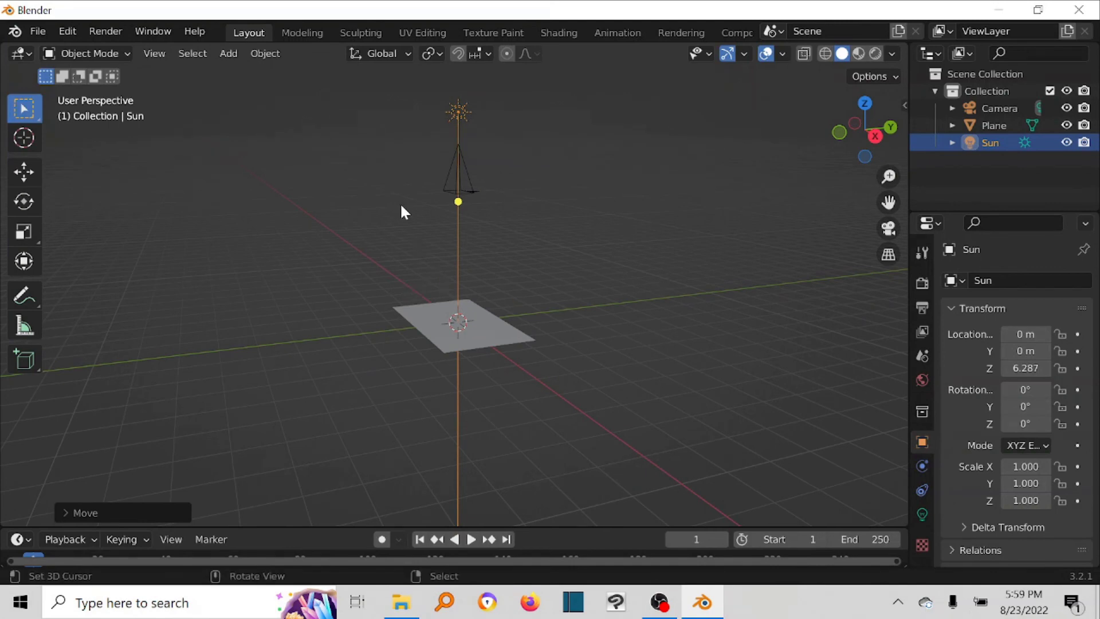
key("grave")
left_click(292, 265)
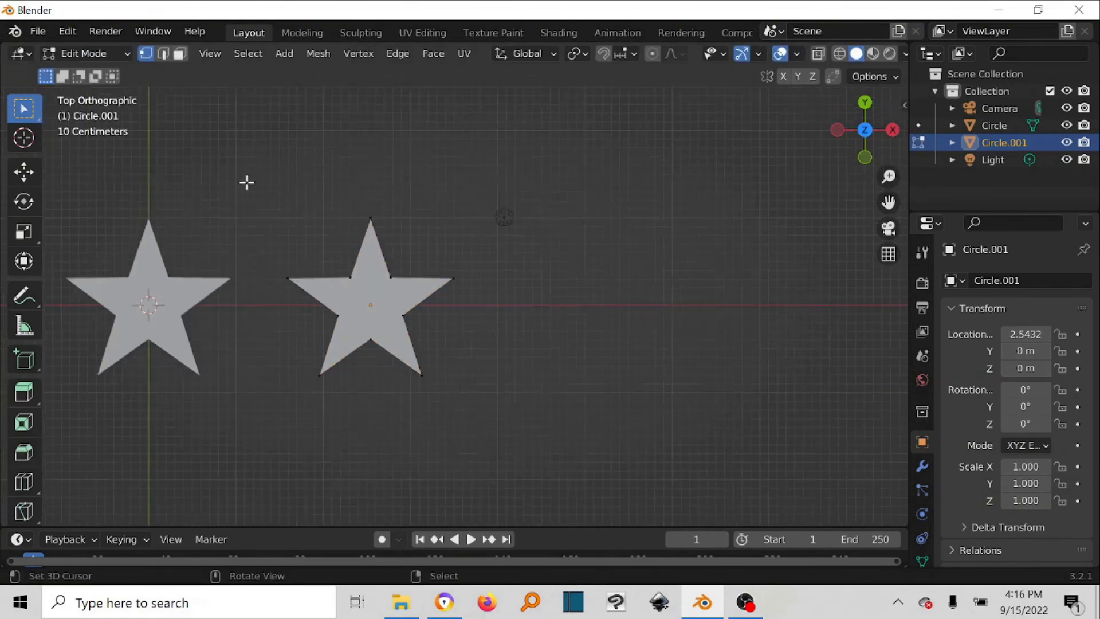
- Round the five outer tips of the second star with a multi-segment vertex bevel
middle_click_drag(247, 182, 318, 184, "shift")
right_click(356, 278, "shift")
scroll(514, 310, "up", 5)
key("ctrl+shift+b")
scroll(602, 235, "up", 8)
left_click(601, 236)
scroll(602, 258, "down", 4)
- In Object Mode, place the 3D cursor beside the rounded star at about X 5.10 m and add a plane there
middle_click_drag(665, 321, 482, 327, "shift")
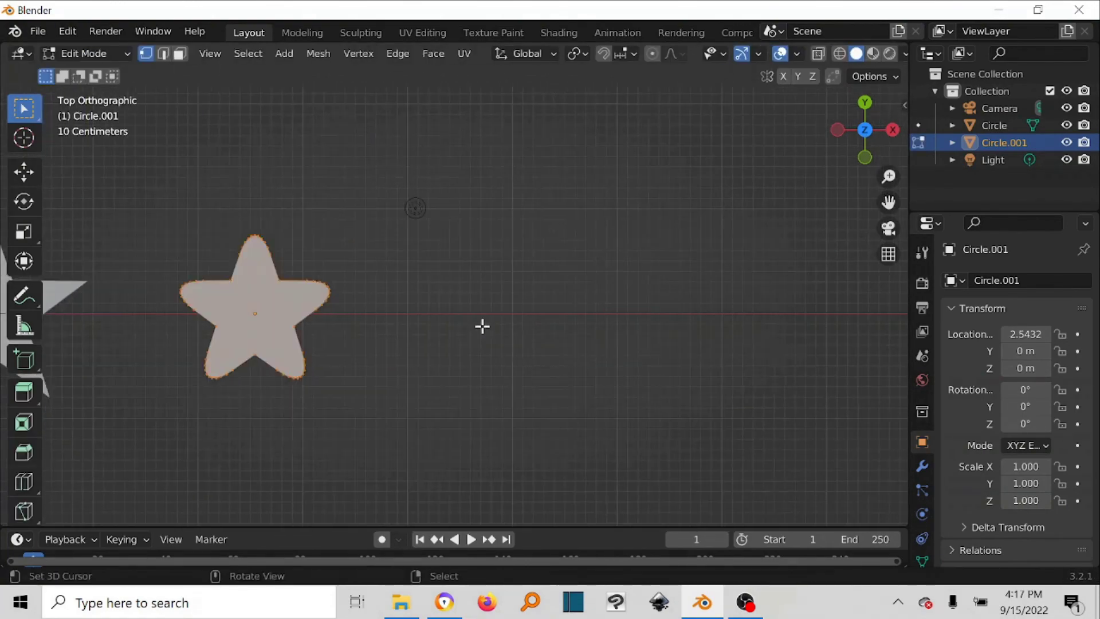
left_click(86, 53)
left_click(93, 72)
left_click(523, 315)
key("shift+a")
- In Edit Mode, round the new plane's upper-left corner with a large multi-segment vertex bevel
left_click(86, 54)
left_click(103, 92)
right_click(419, 211)
key("ctrl+shift+b")
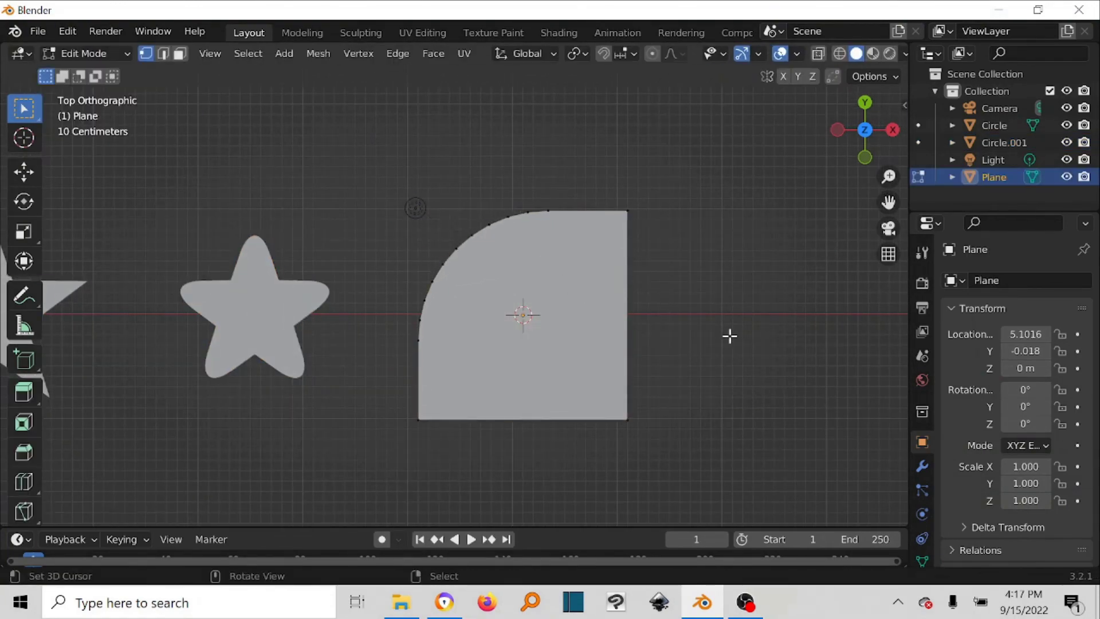
- In Object Mode, place the 3D cursor beside the rounded plane at about X 7.90 m and add a circle with 5 vertices
scroll(730, 337, "down", 4)
left_click(549, 326)
left_click(86, 54)
left_click(99, 75)
key("shift+a")
left_click(66, 513)
double_click(222, 325)
type("5")
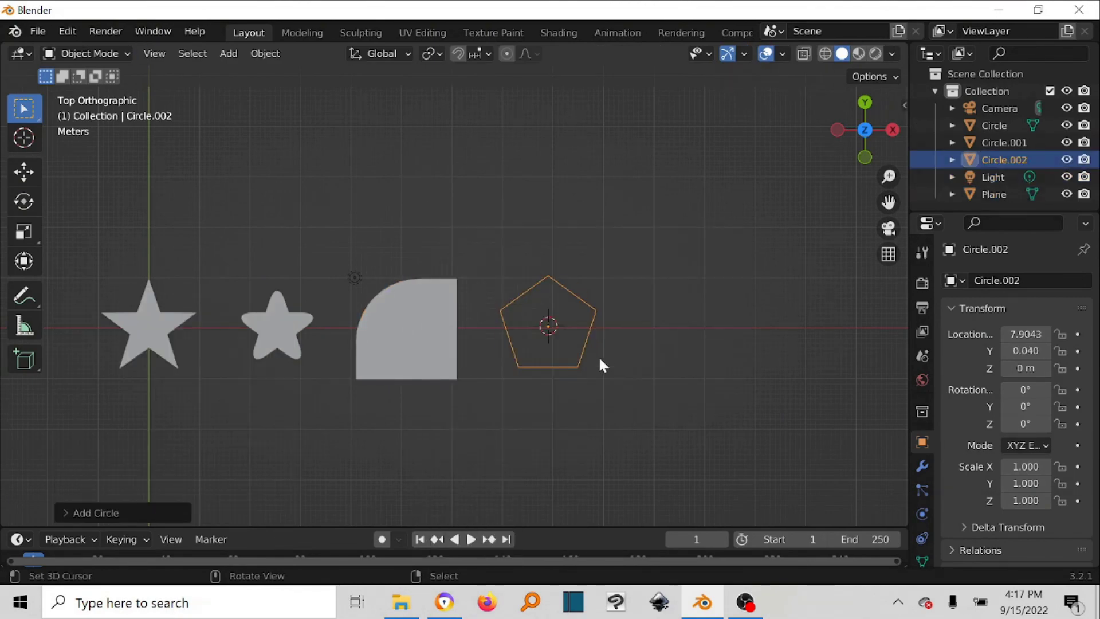